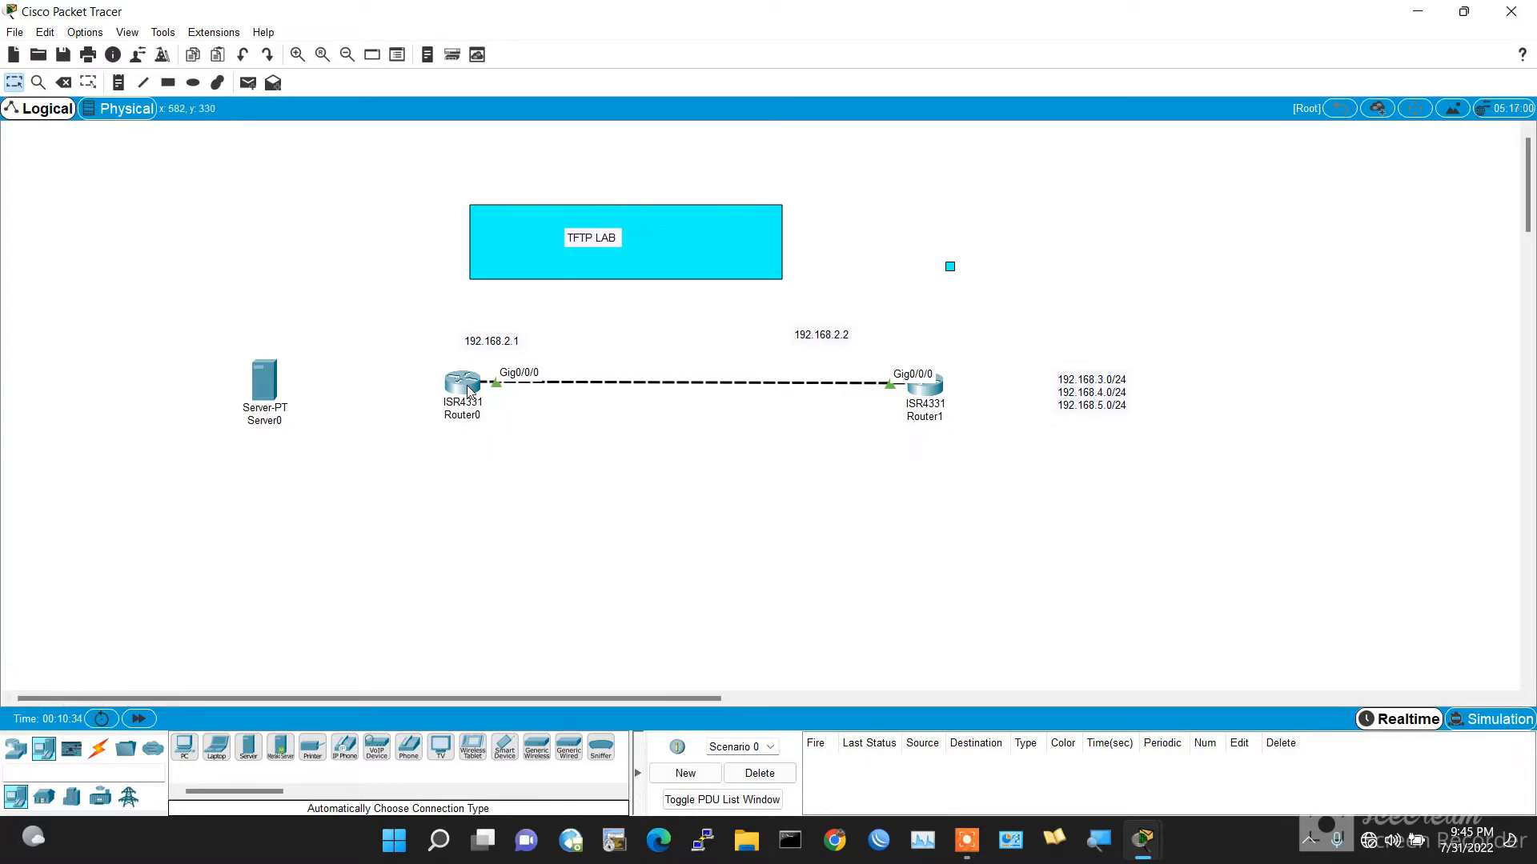
# Step: Connect Router0 to Server0 with an automatically chosen cable type
pyautogui.click(98, 748)
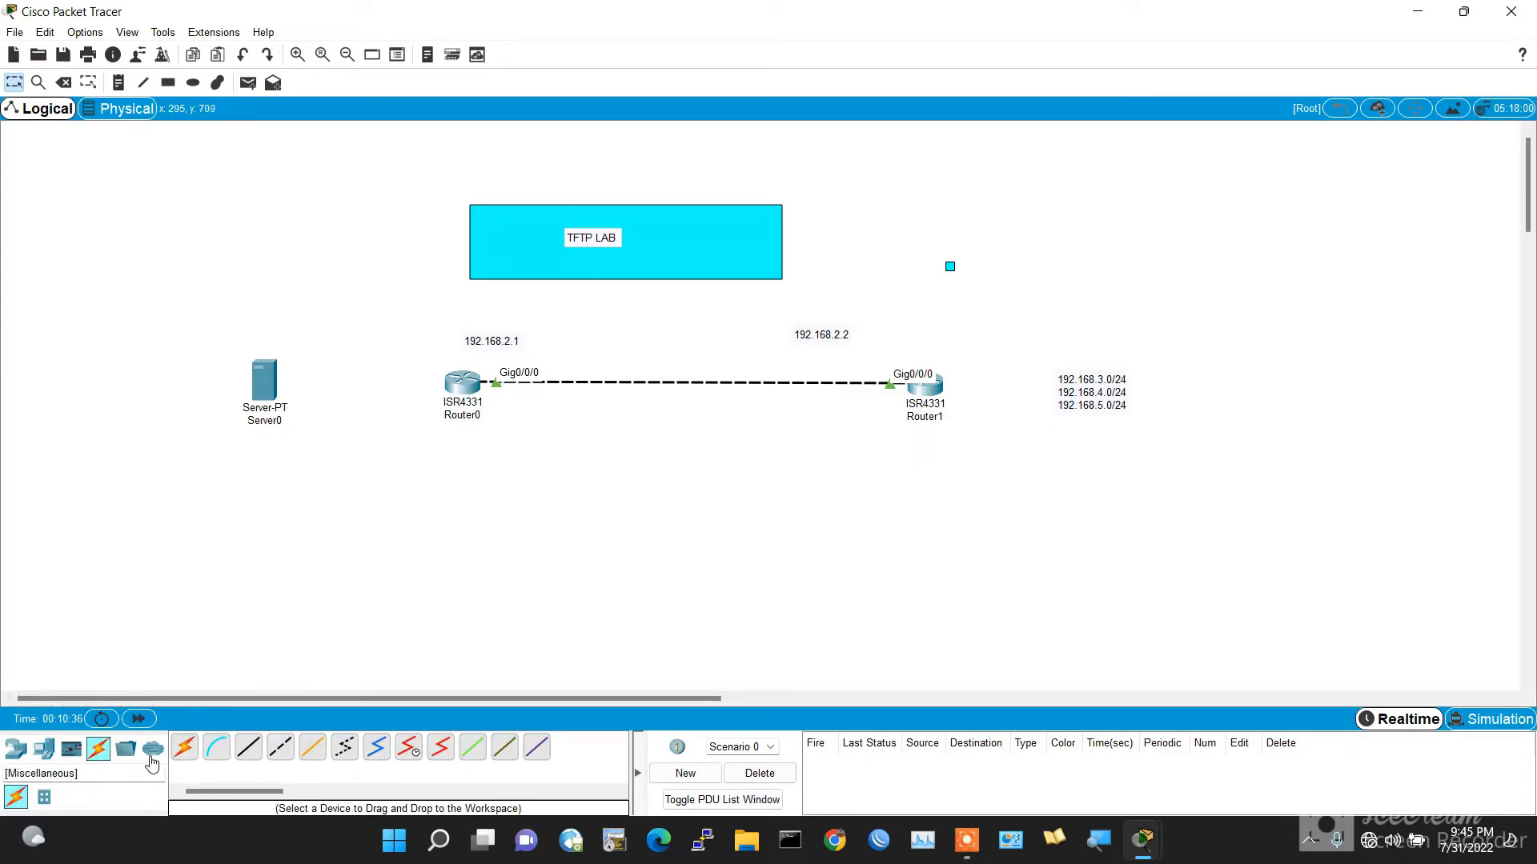
pyautogui.click(184, 747)
pyautogui.click(462, 383)
pyautogui.click(264, 381)
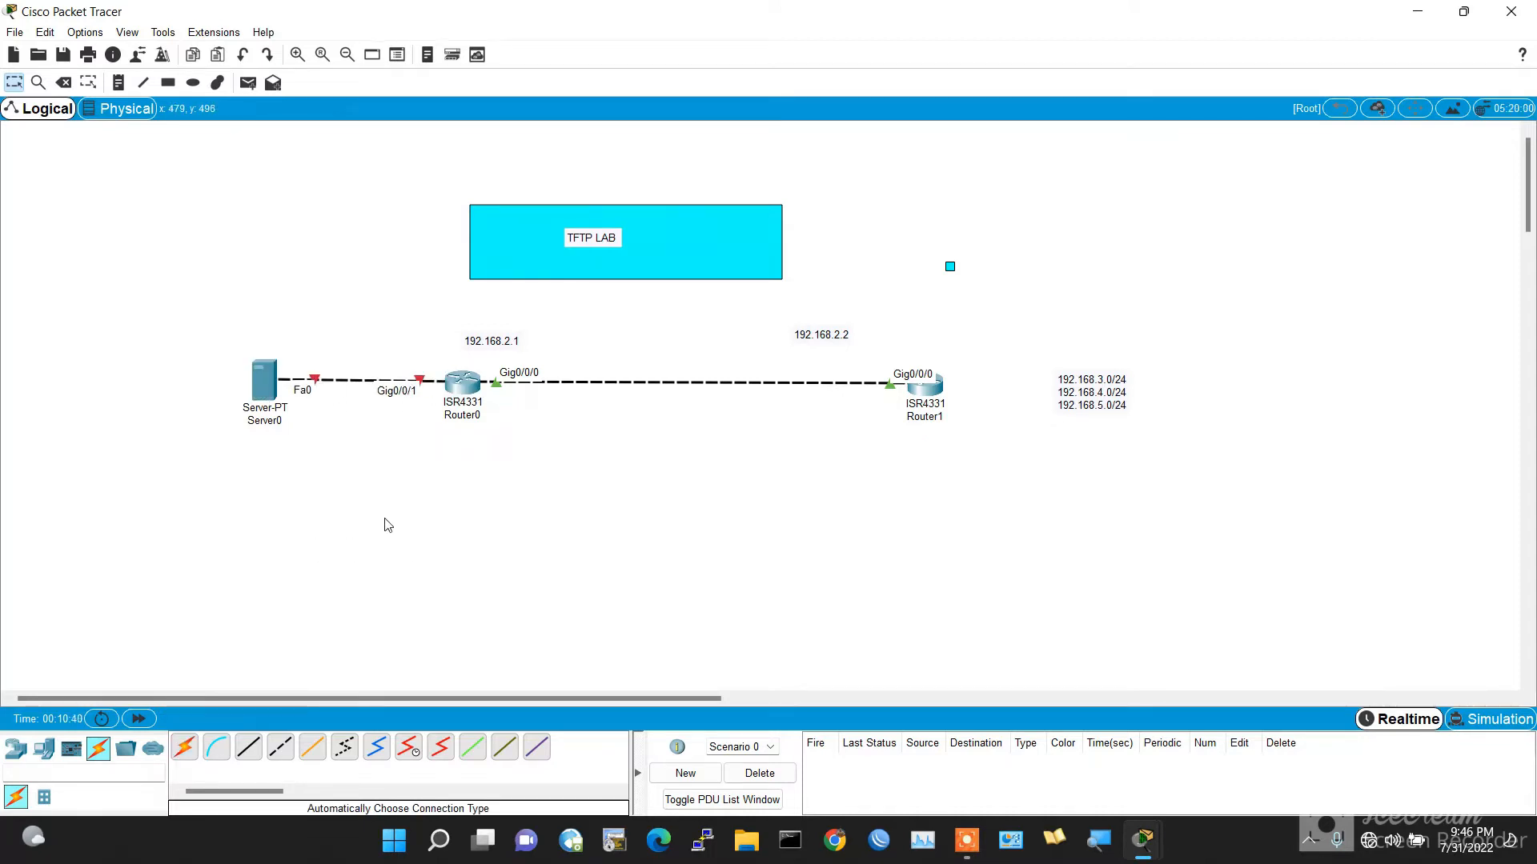
# Step: Open Router0's command line and enter global configuration mode with conf t
pyautogui.click(462, 382)
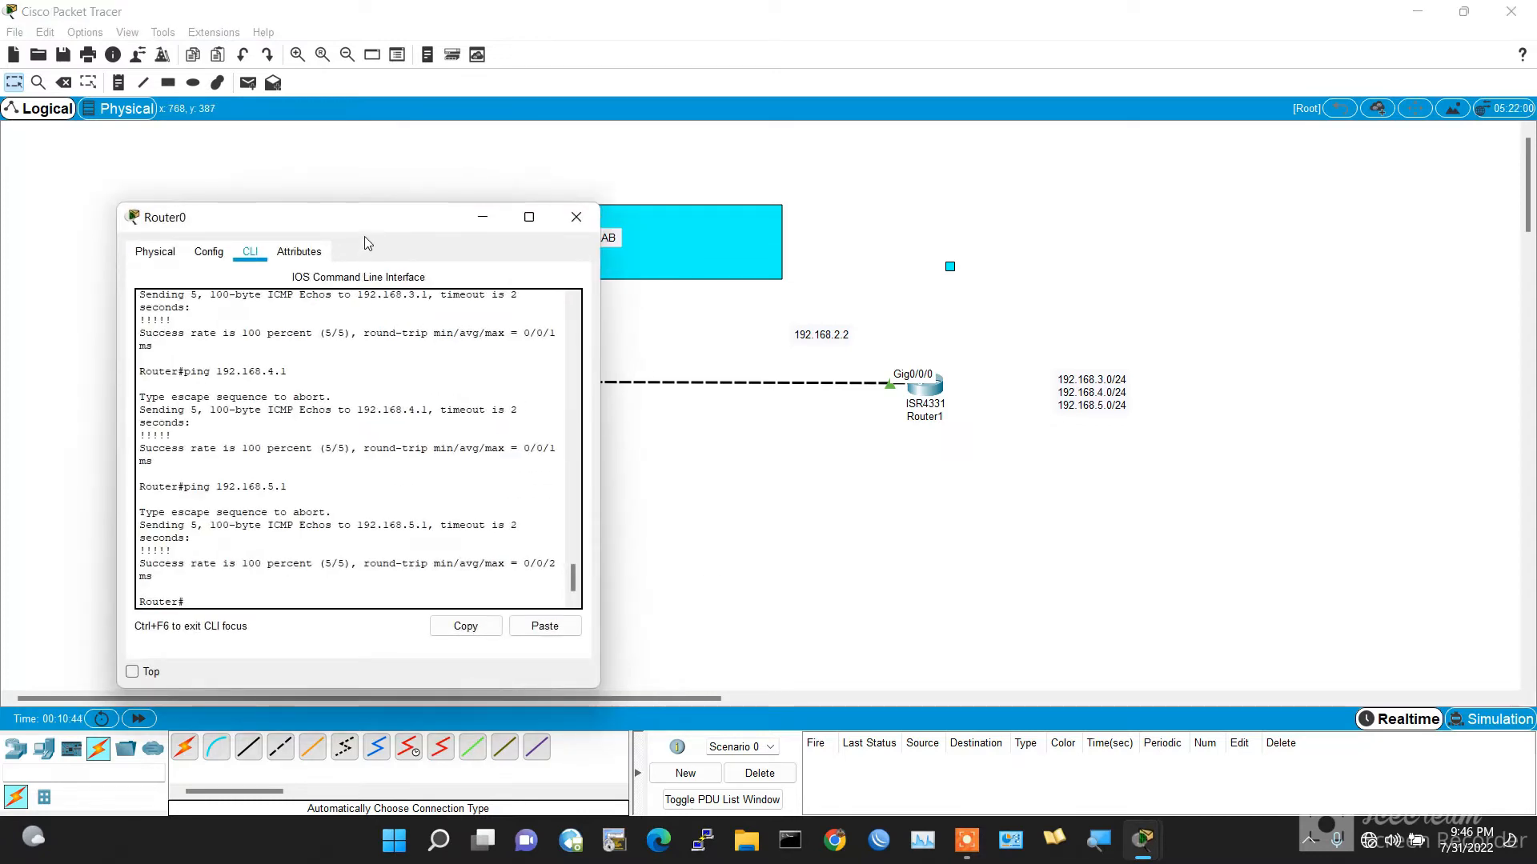
pyautogui.moveTo(363, 226); pyautogui.dragTo(961, 192)
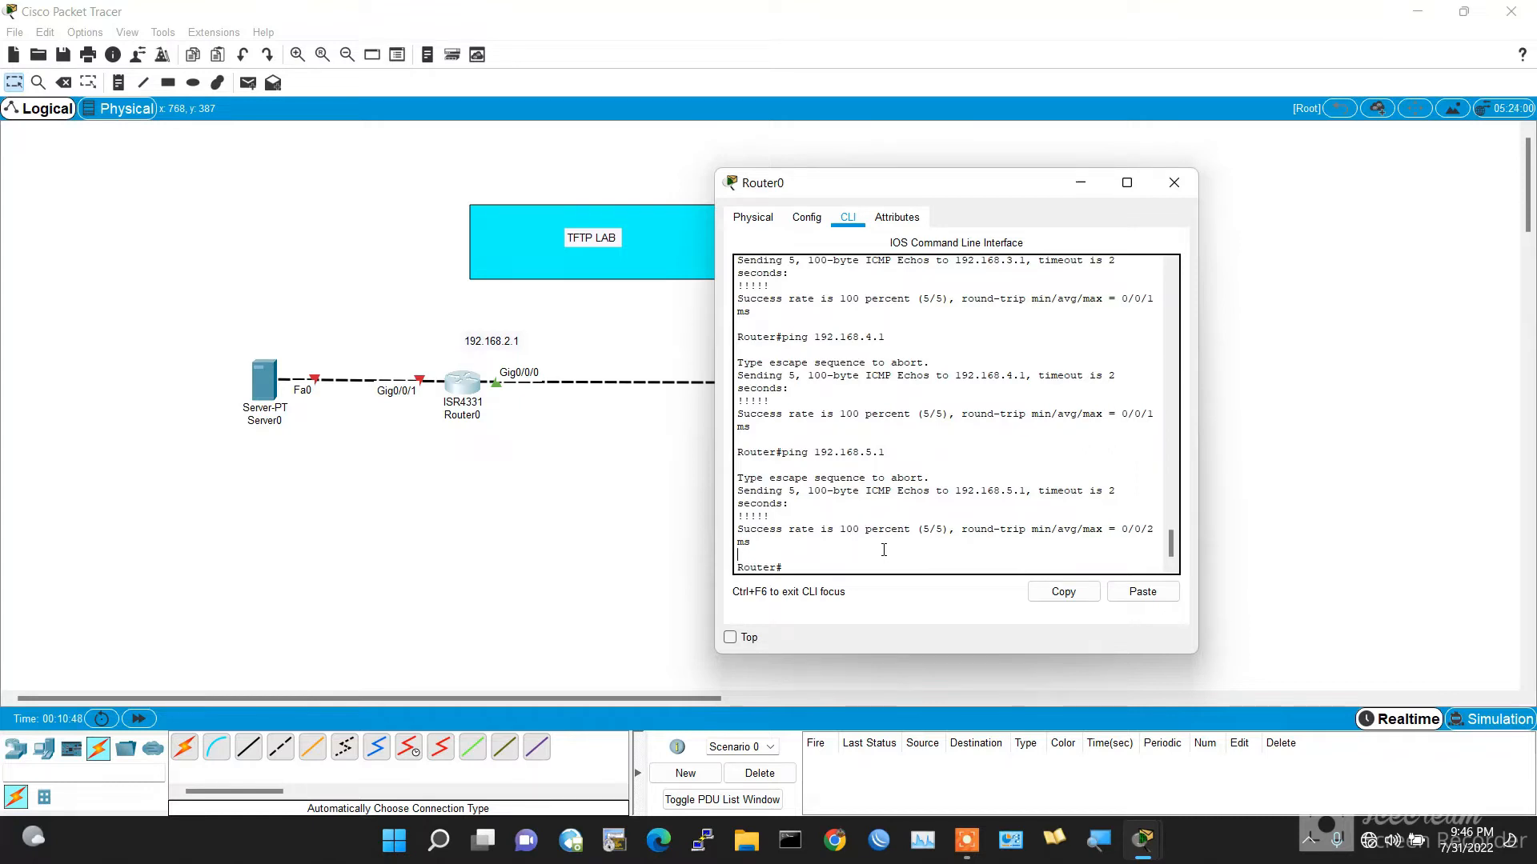
pyautogui.click(1106, 845)
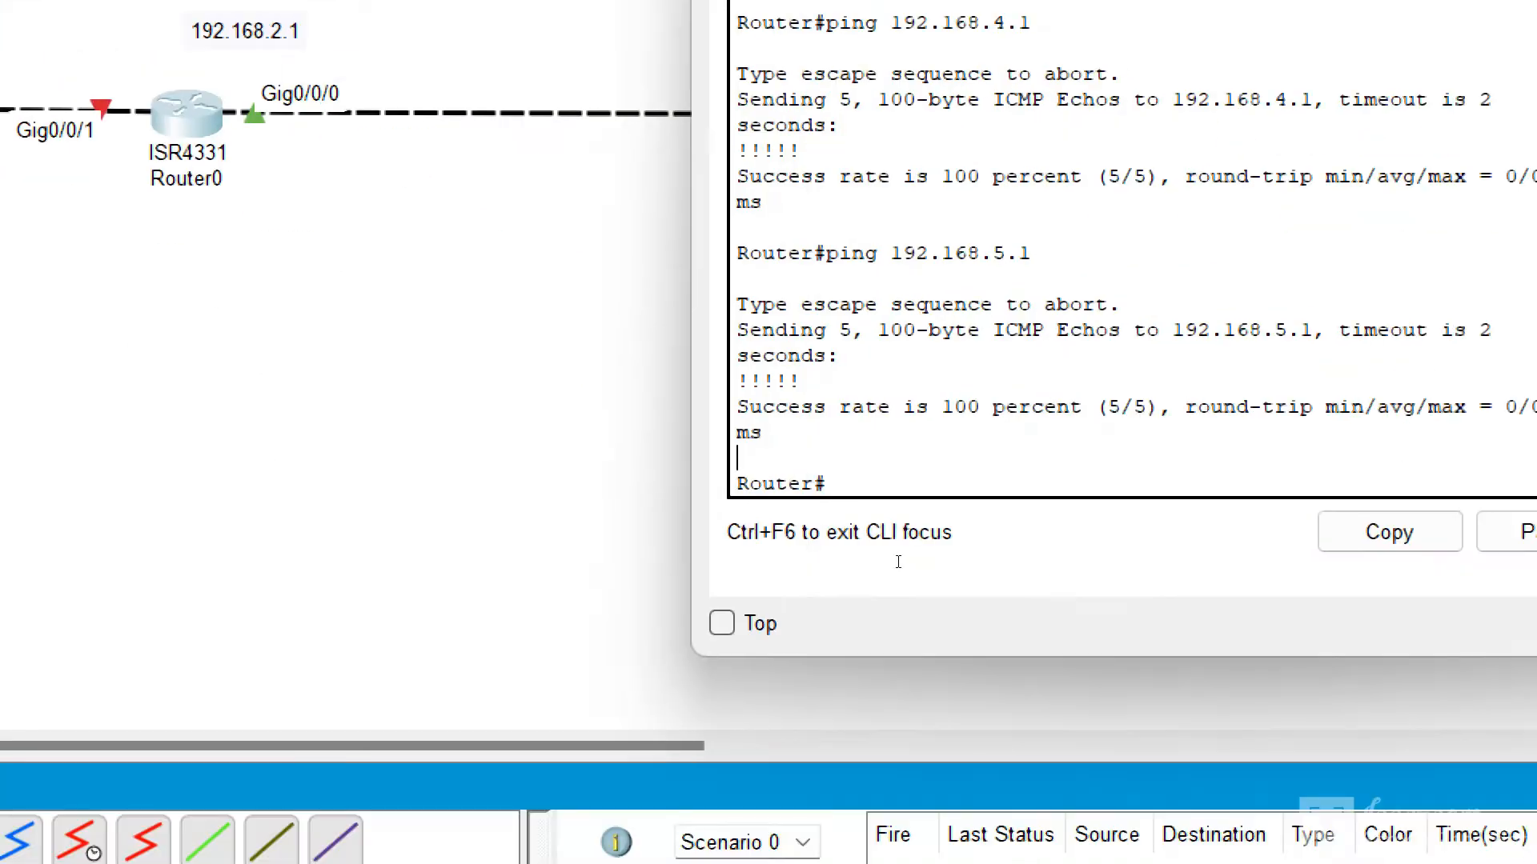
pyautogui.write('conf t')
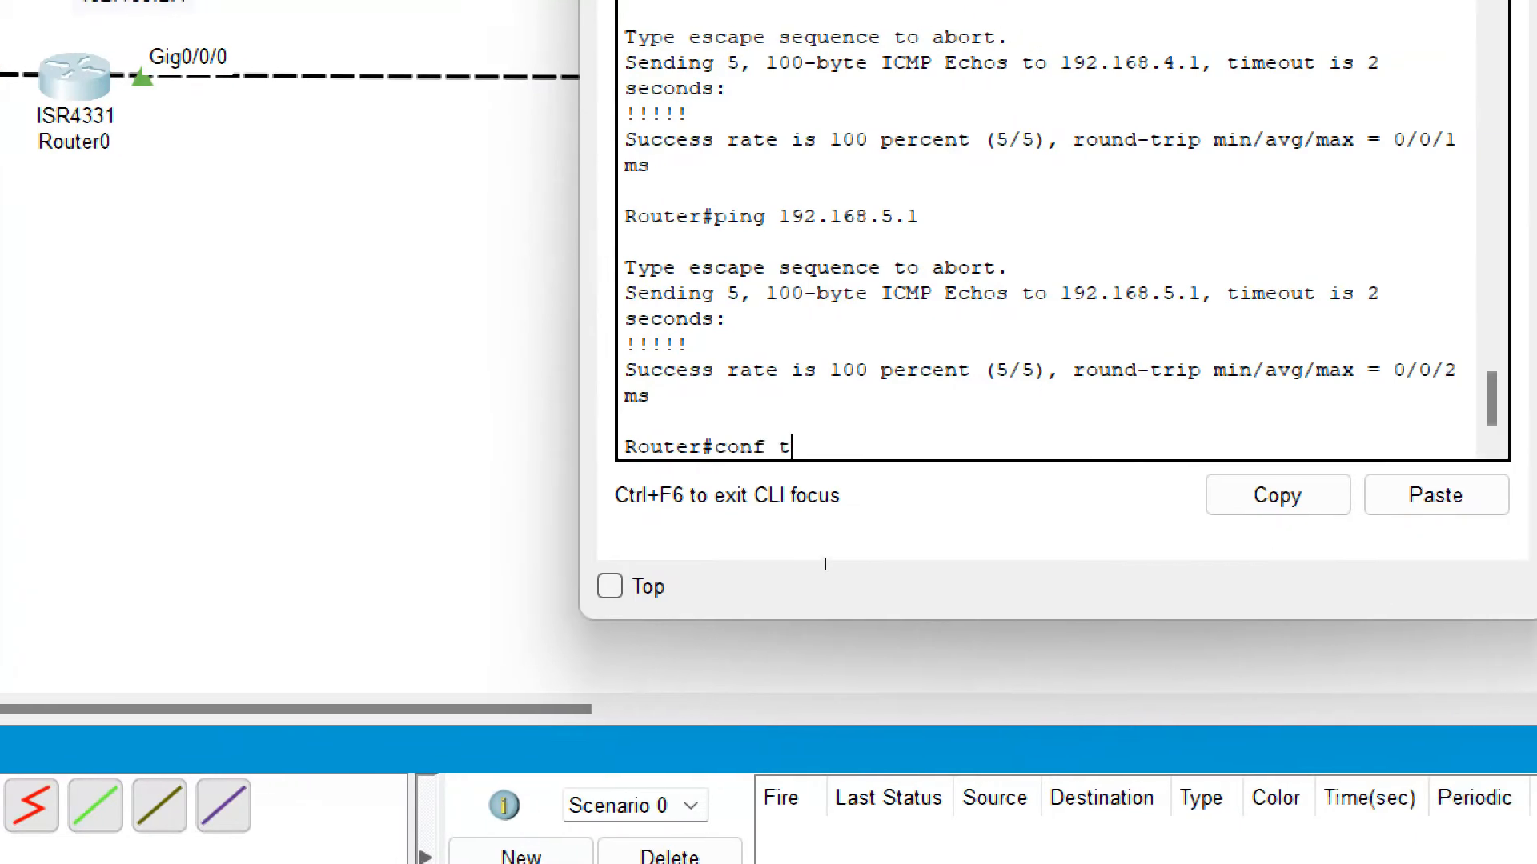
pyautogui.press('Return')
pyautogui.press('Return')
# Step: Enter interface configuration mode for gi0/0/1 on Router0
pyautogui.write('i')
pyautogui.write('nrt')
pyautogui.press('BackSpace')
pyautogui.press('BackSpace')
pyautogui.write('t gi0/0/')
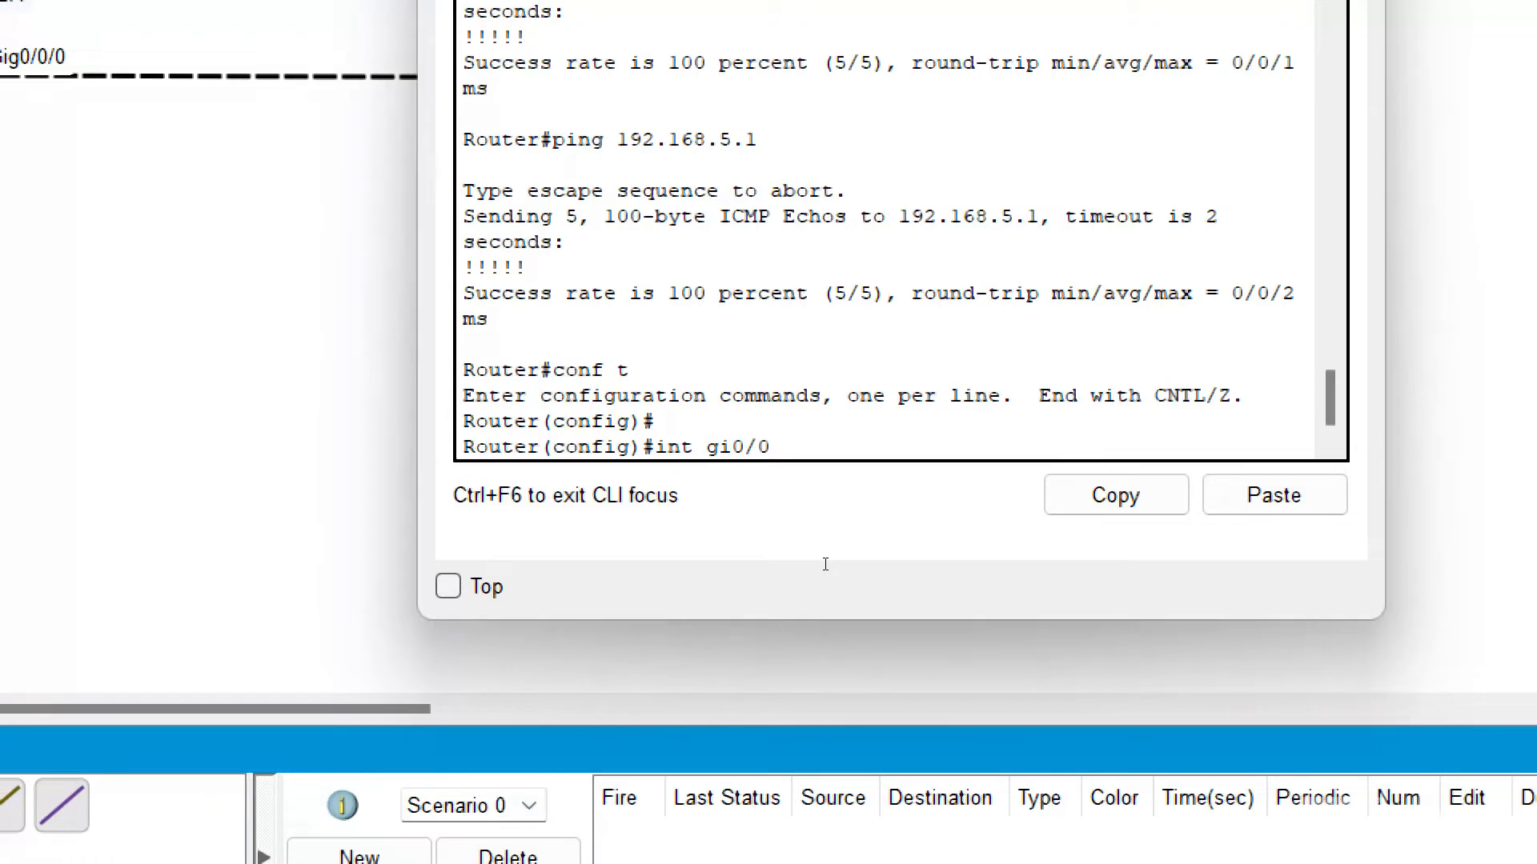
pyautogui.write('1')
pyautogui.press('Return')
# Step: Assign IP address 192.168.10.1 with mask 255.255.255.0 to Router0's gi0/0/1 interface and enable it with no shut
pyautogui.write('ip addr ')
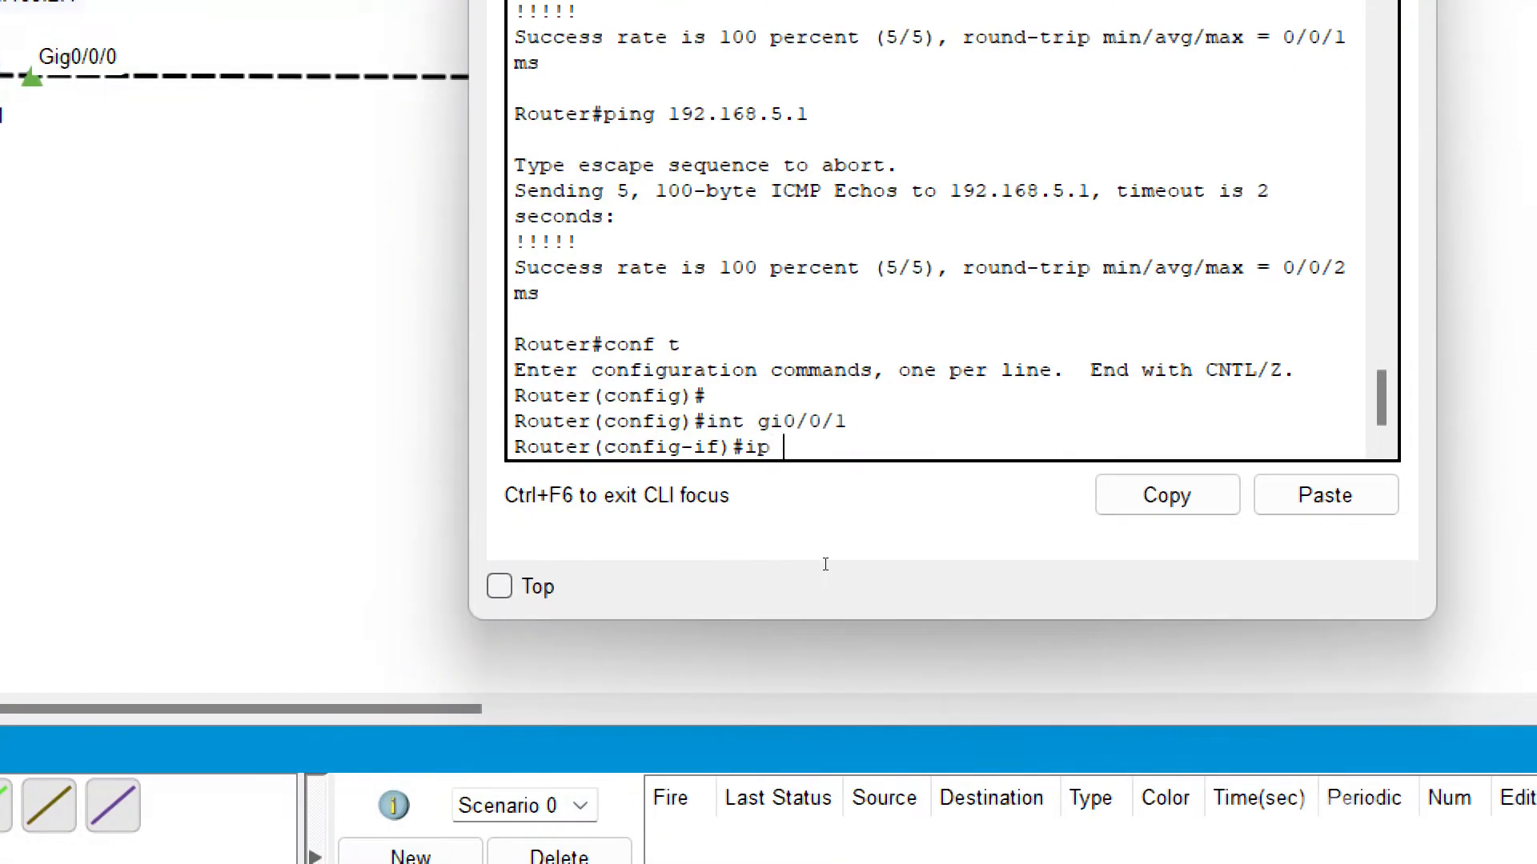
pyautogui.write('192.168.')
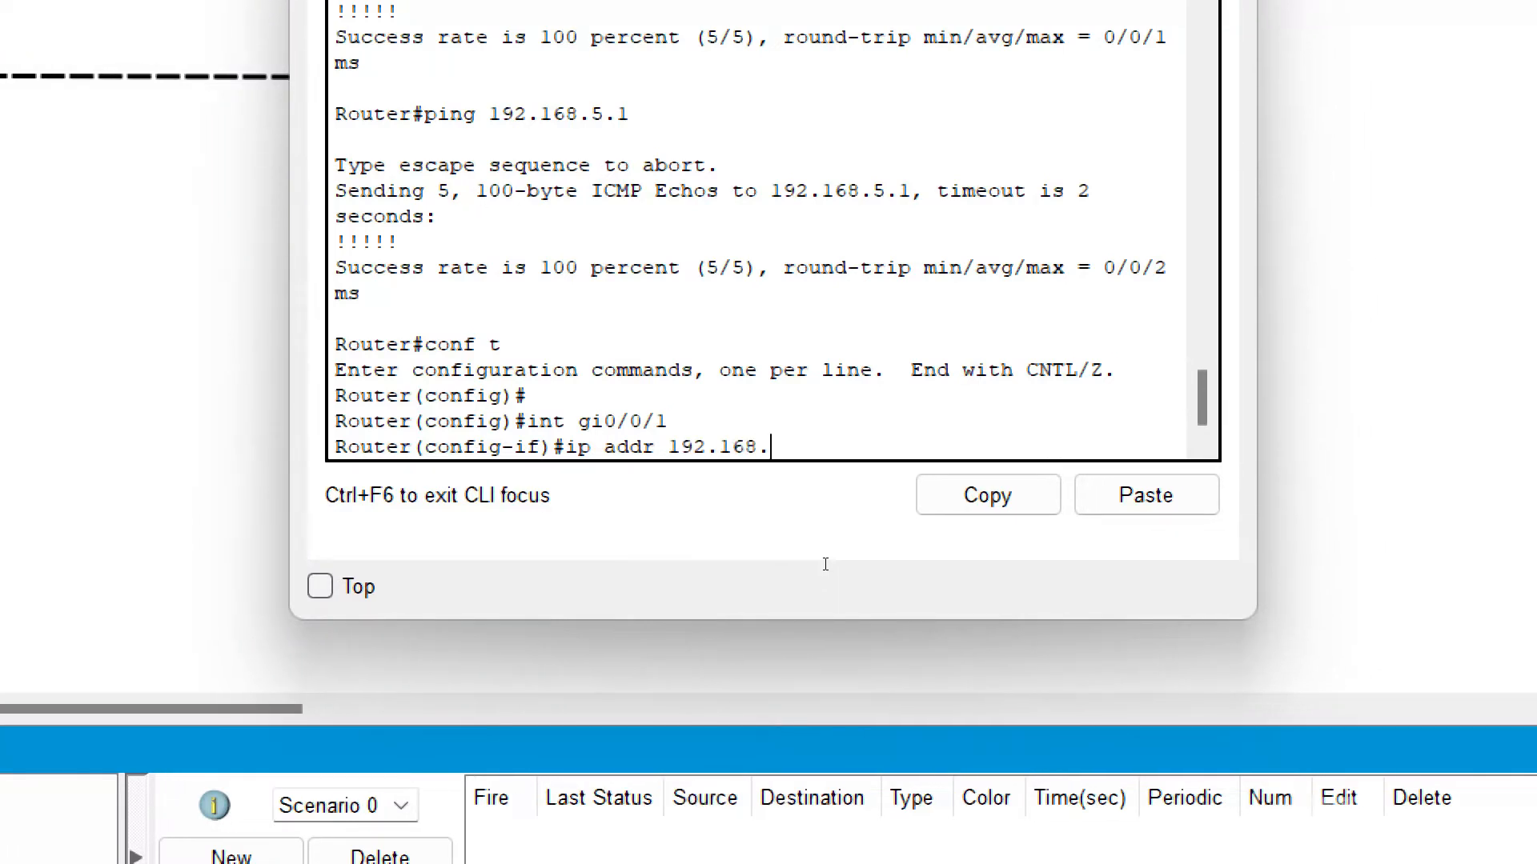
pyautogui.write('10.1 25')
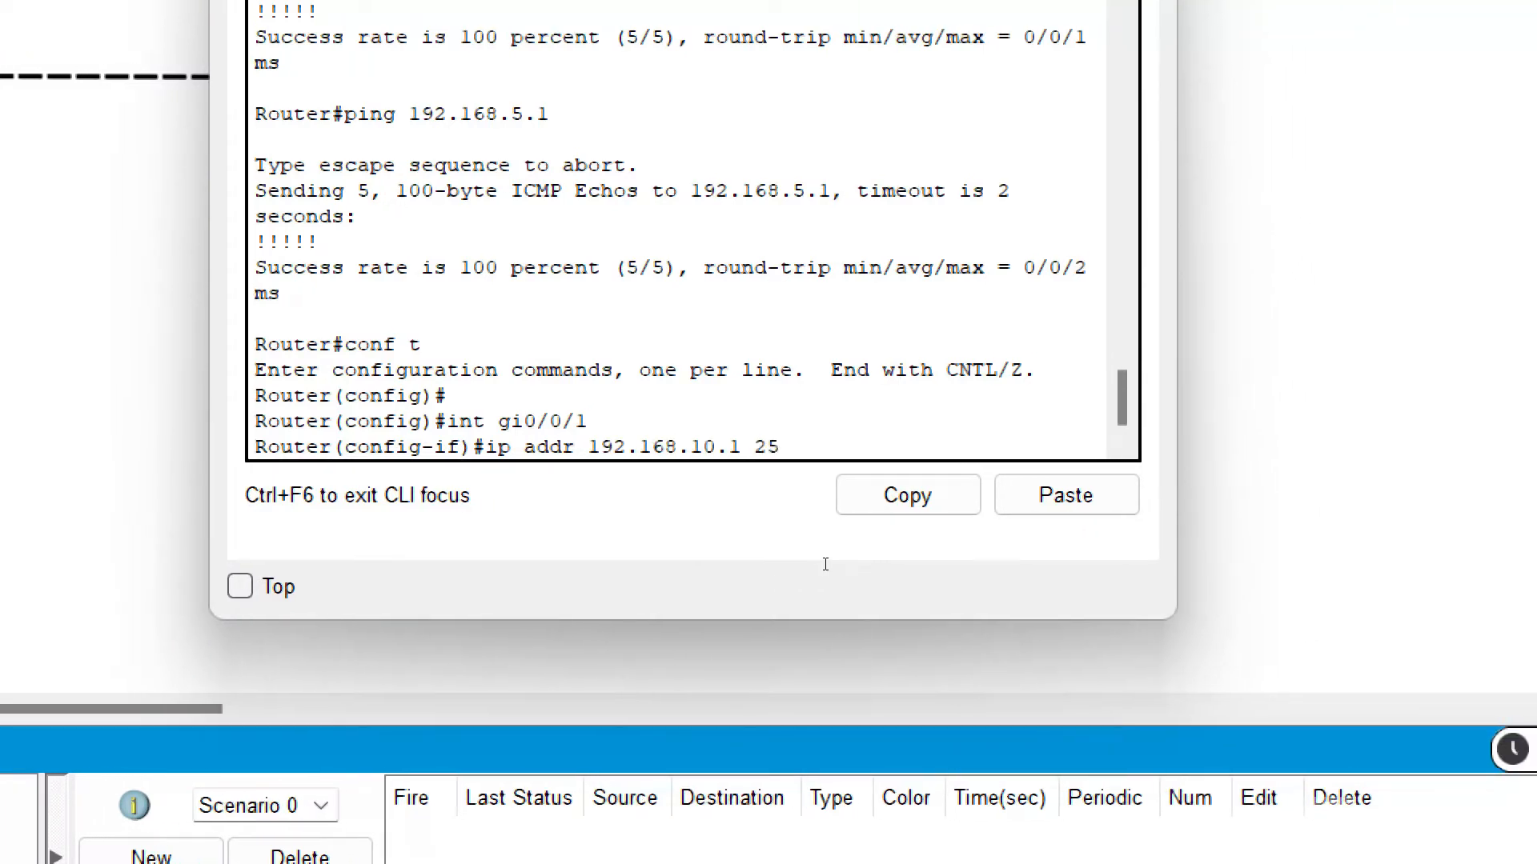
pyautogui.write('5.255.255.')
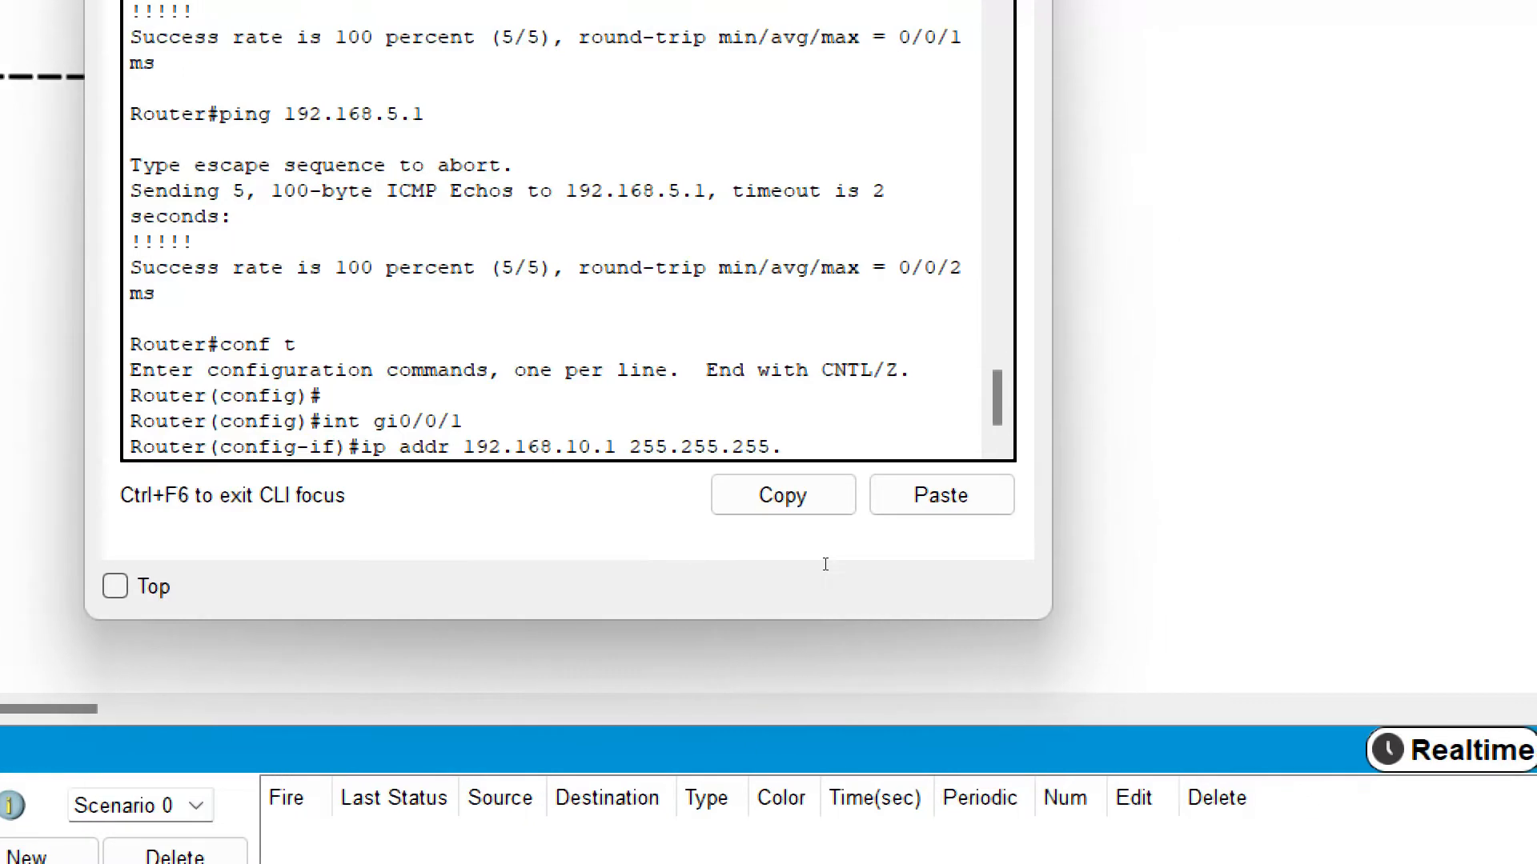
pyautogui.write('0')
pyautogui.press('Return')
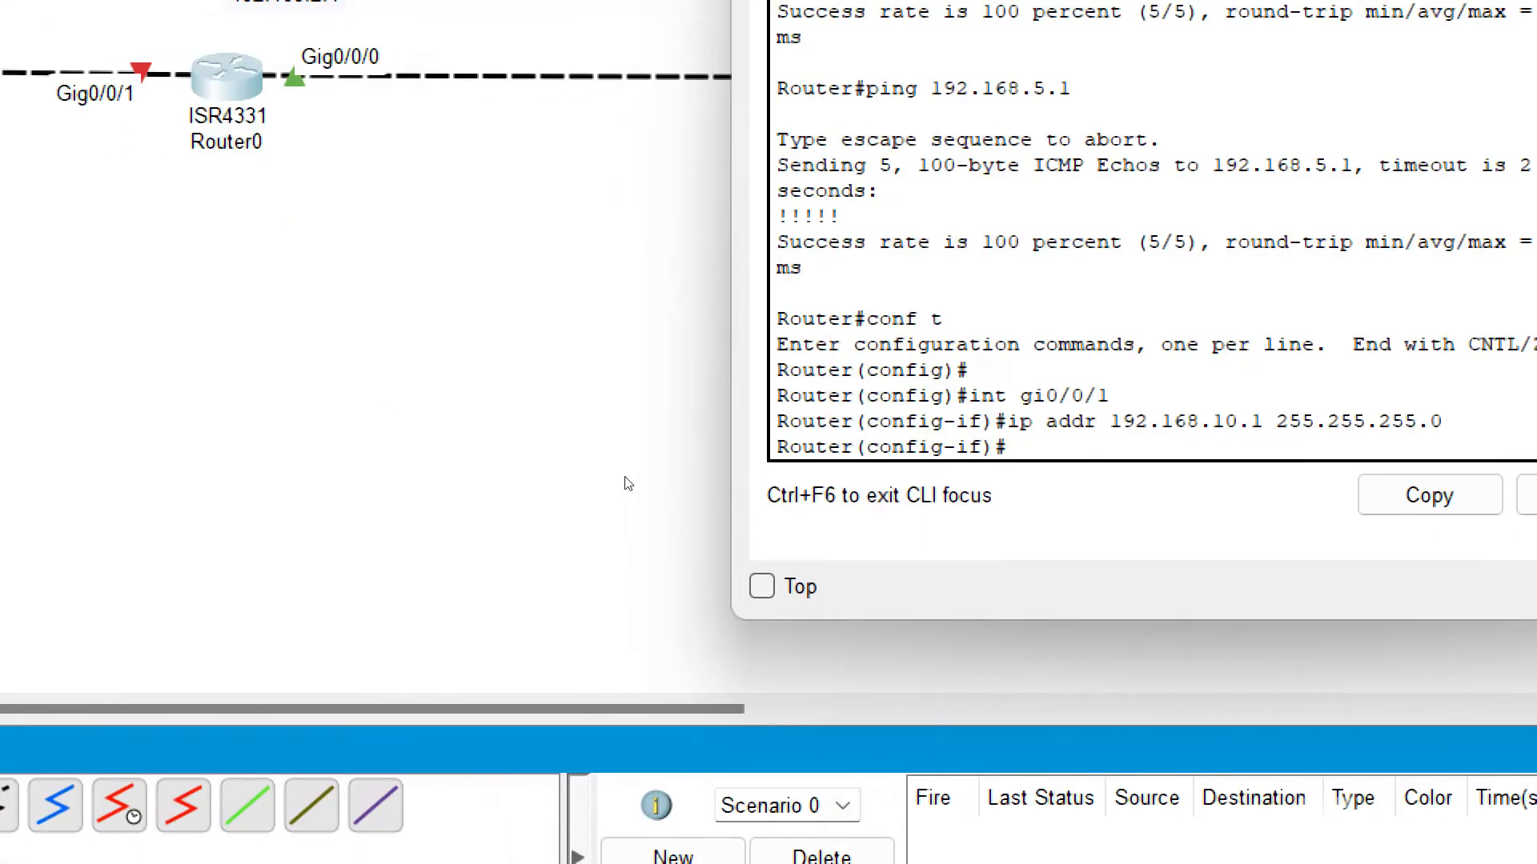
pyautogui.write('no shut')
pyautogui.press('Return')
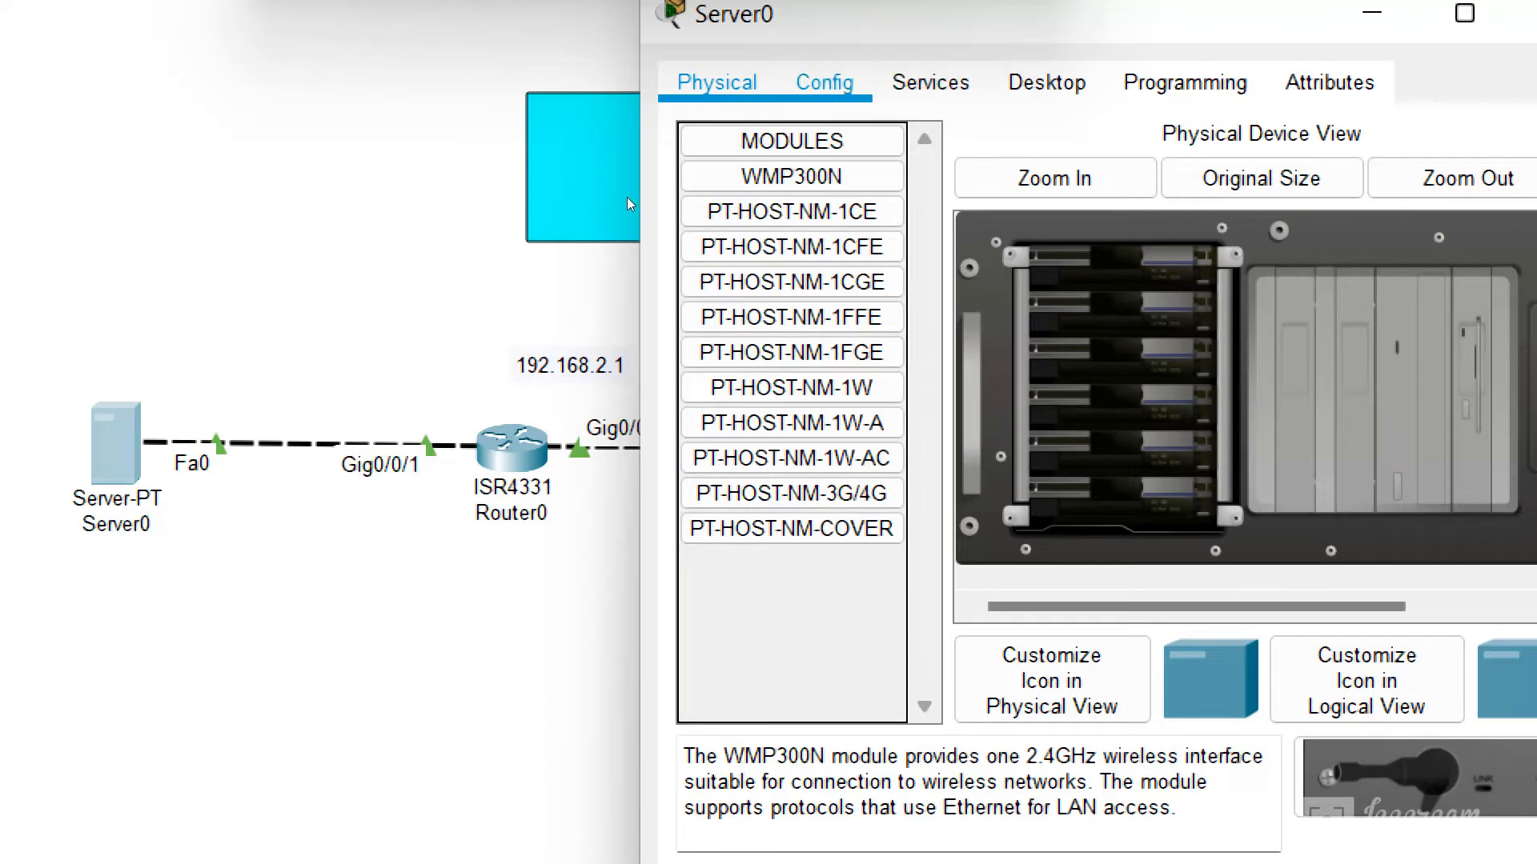
# Step: Give Server0 the static IPv4 address 192.168.10.2 with subnet mask 255.255.255.0, and close its IP configuration
pyautogui.click(824, 83)
pyautogui.click(789, 282)
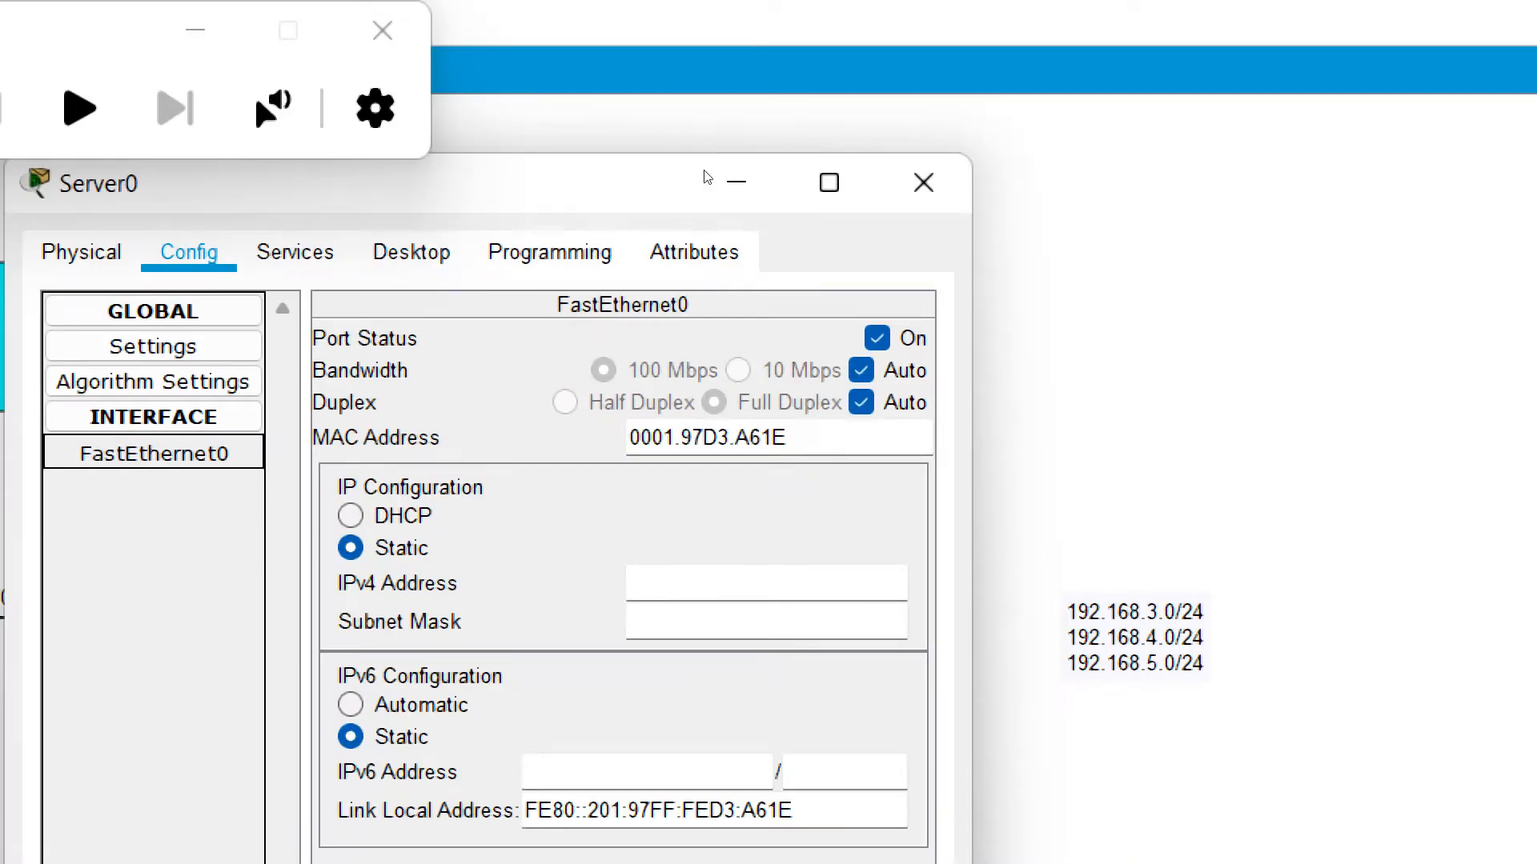
pyautogui.click(411, 253)
pyautogui.click(136, 380)
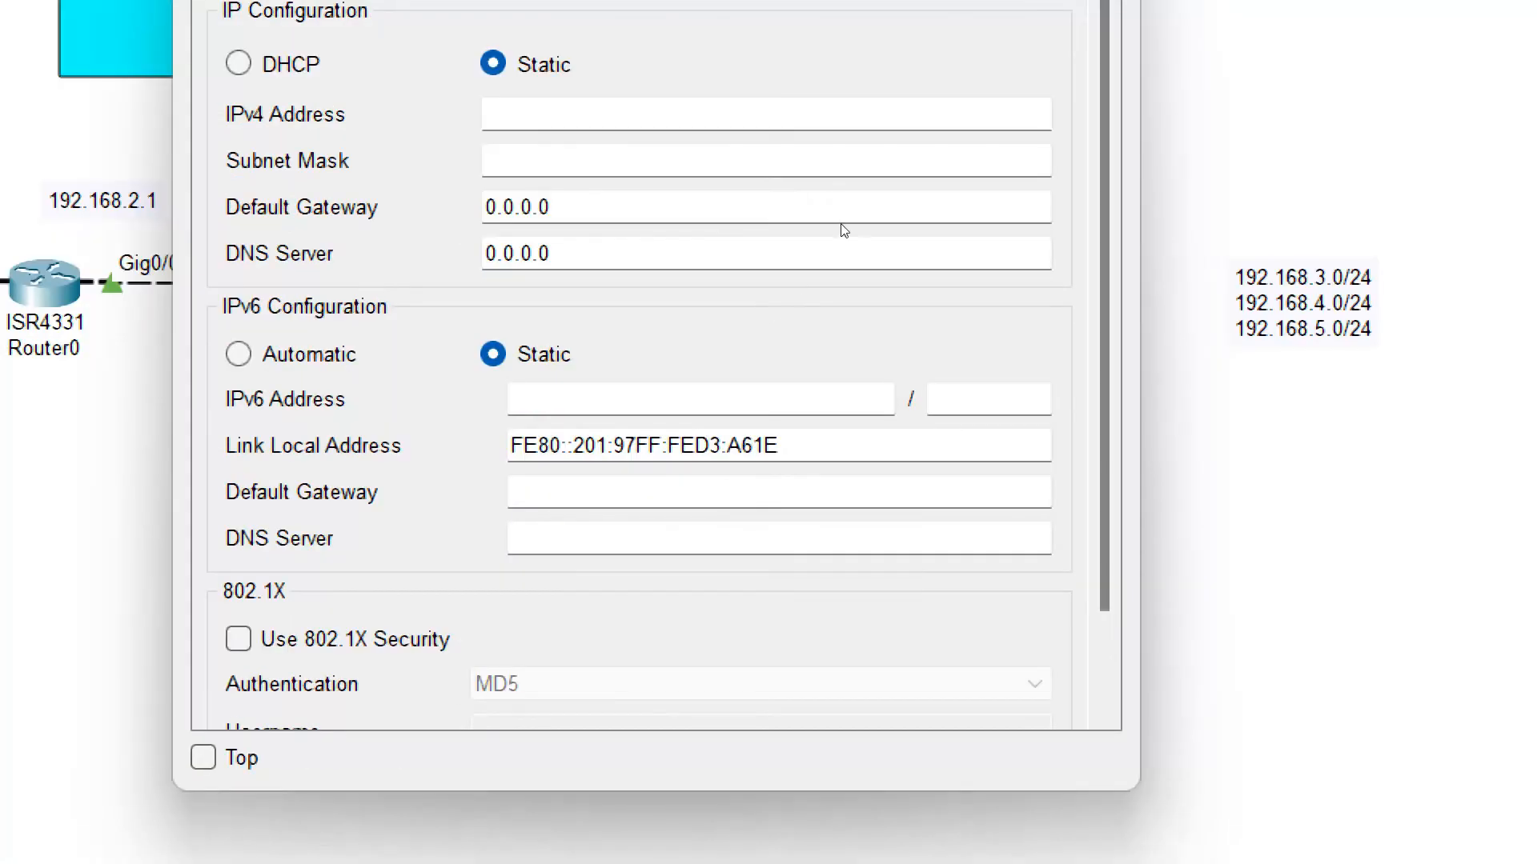
pyautogui.write('192.168.1')
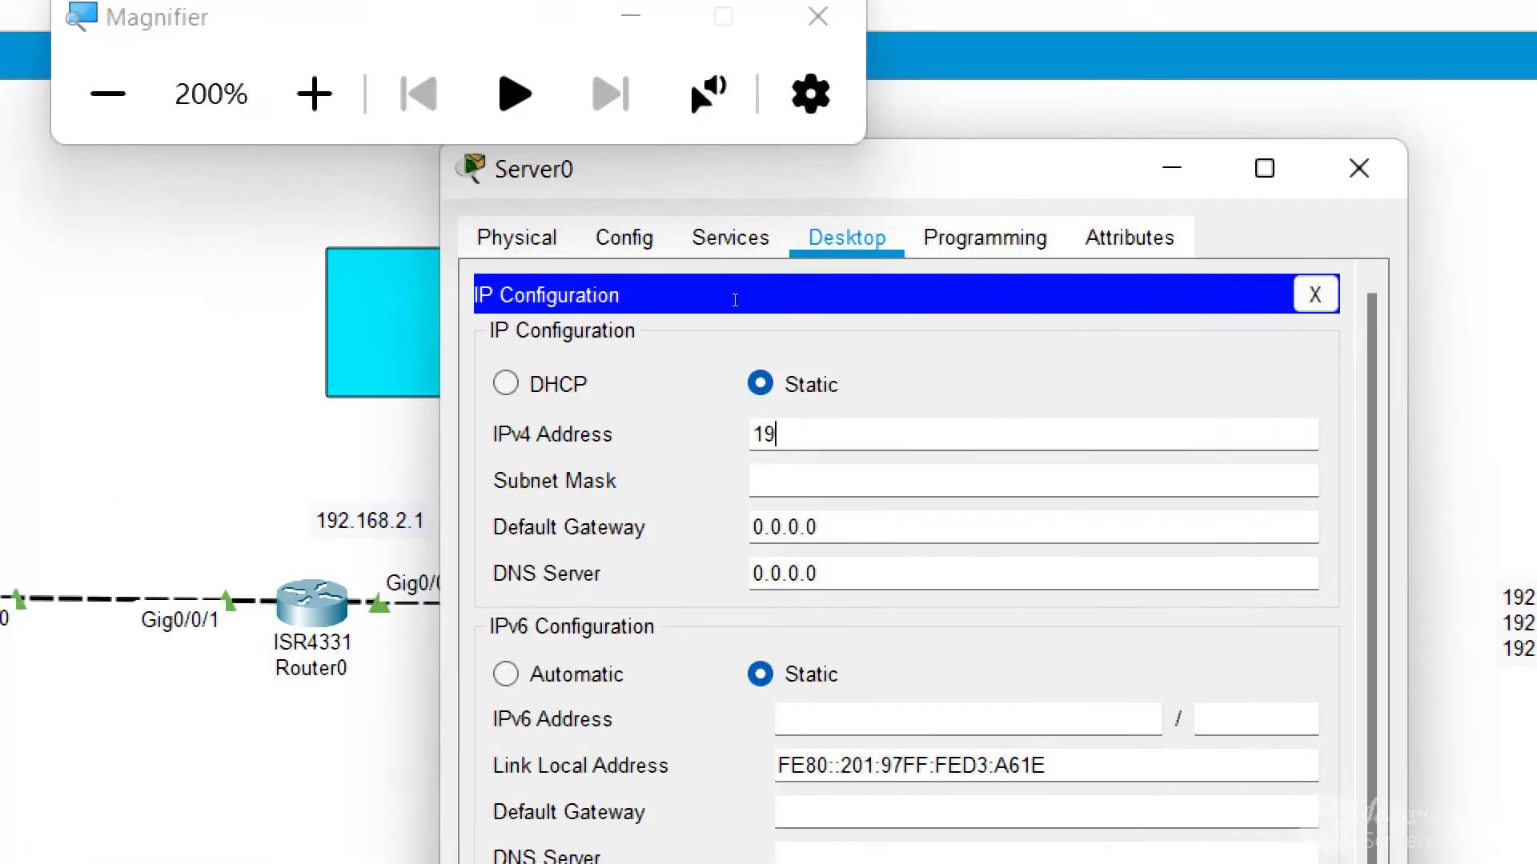
pyautogui.write('0.2')
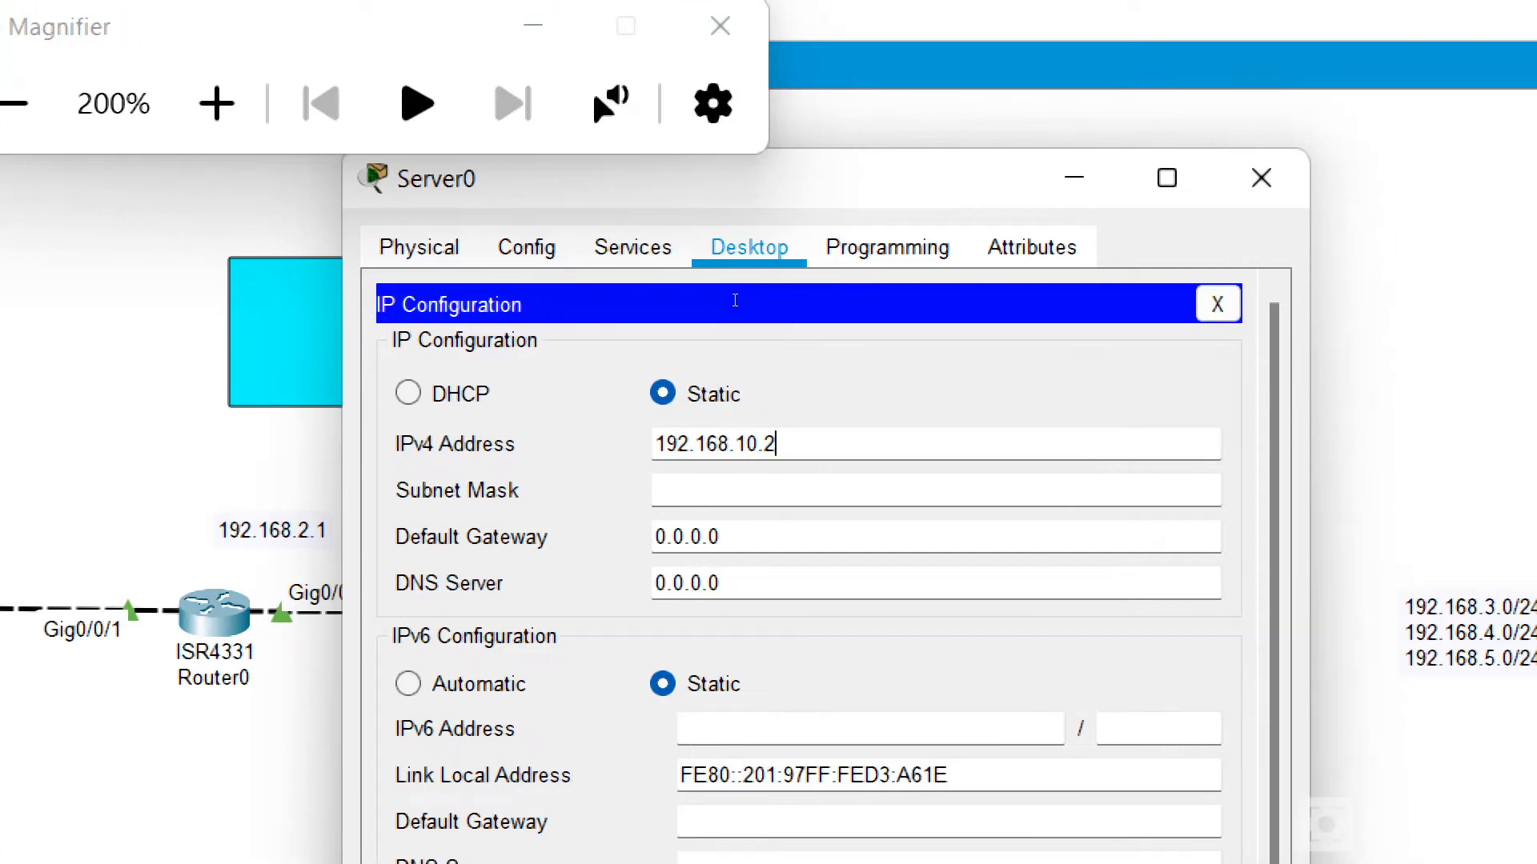
pyautogui.press('Tab')
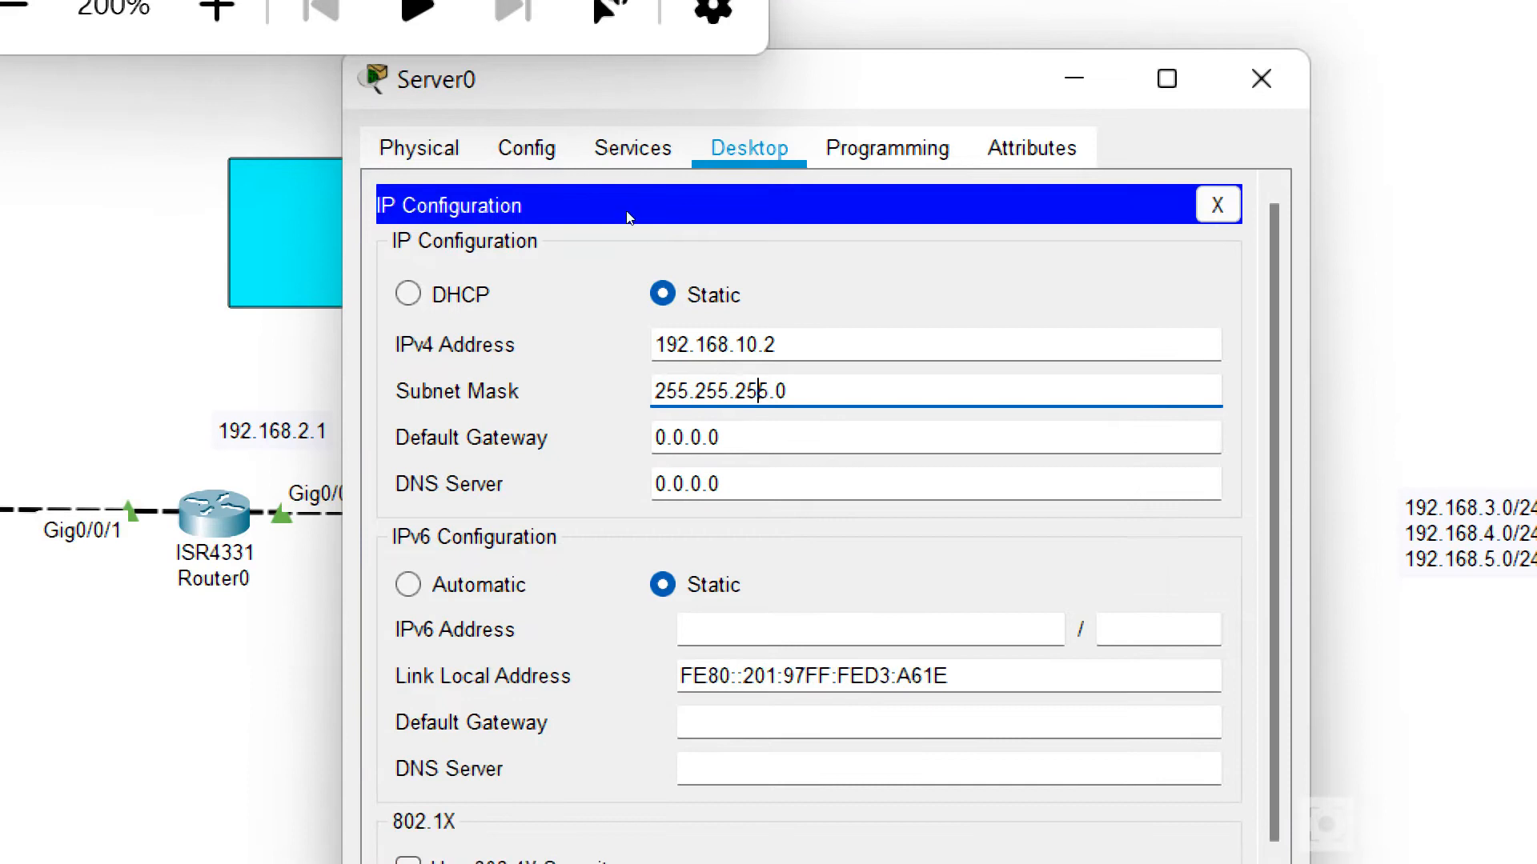
pyautogui.click(525, 149)
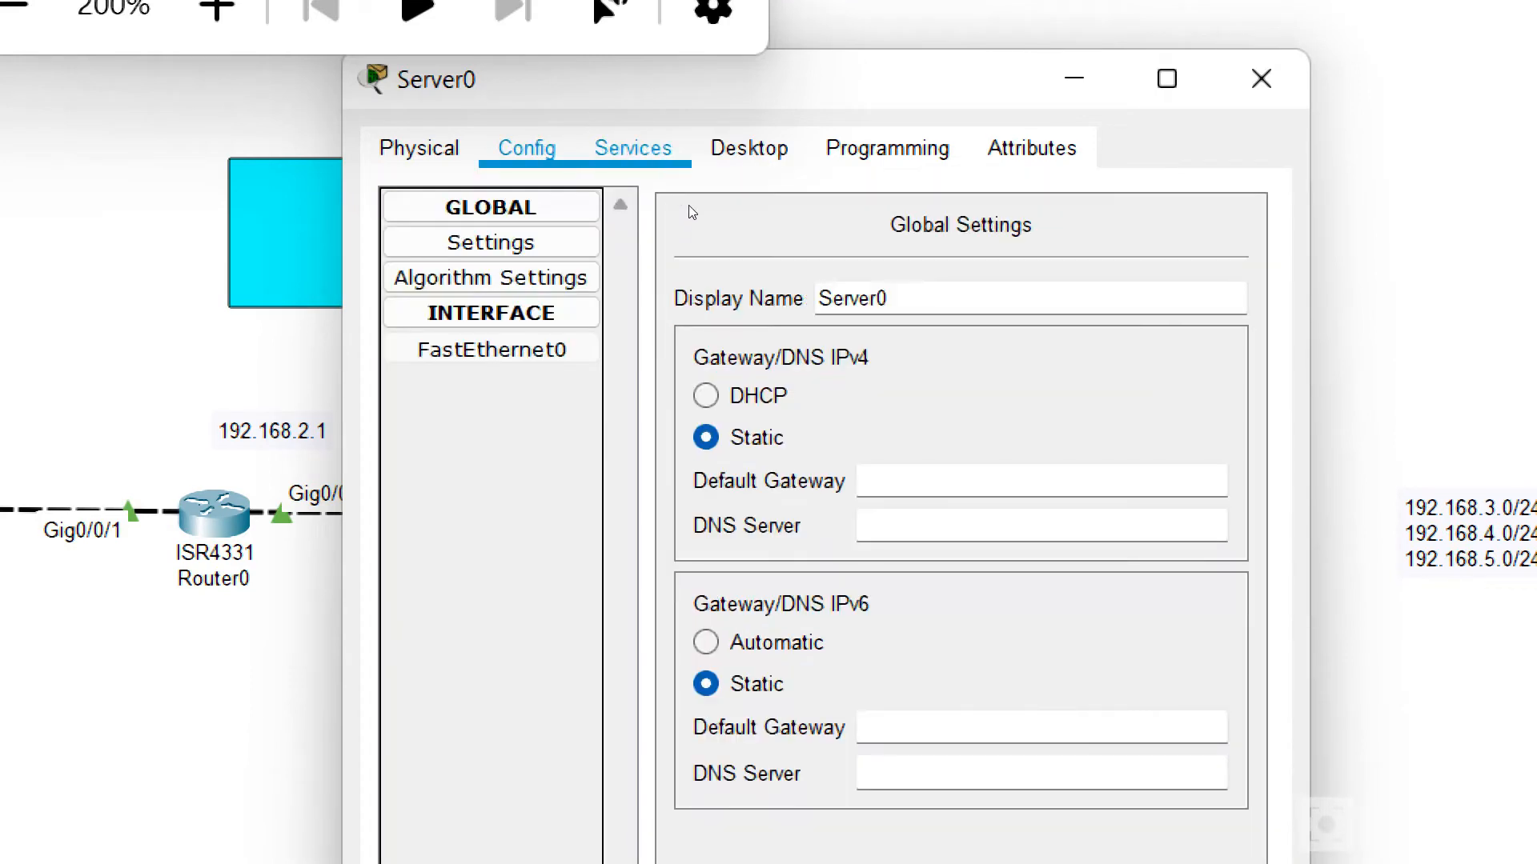
pyautogui.click(749, 148)
pyautogui.click(1217, 205)
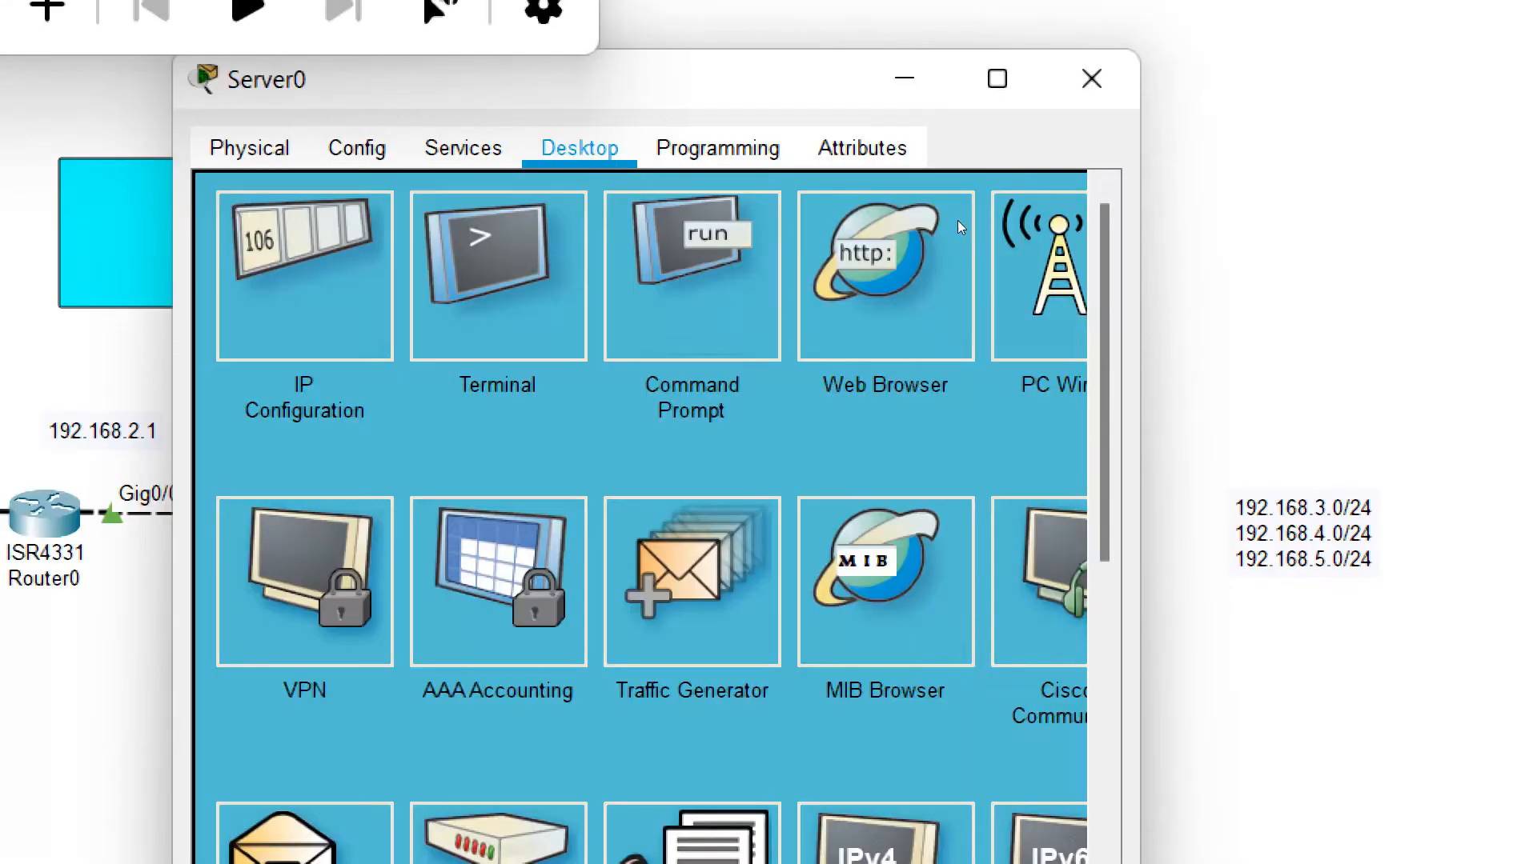
# Step: Ping Router0's interface at 192.168.10.1 from Server0's command prompt
pyautogui.click(735, 299)
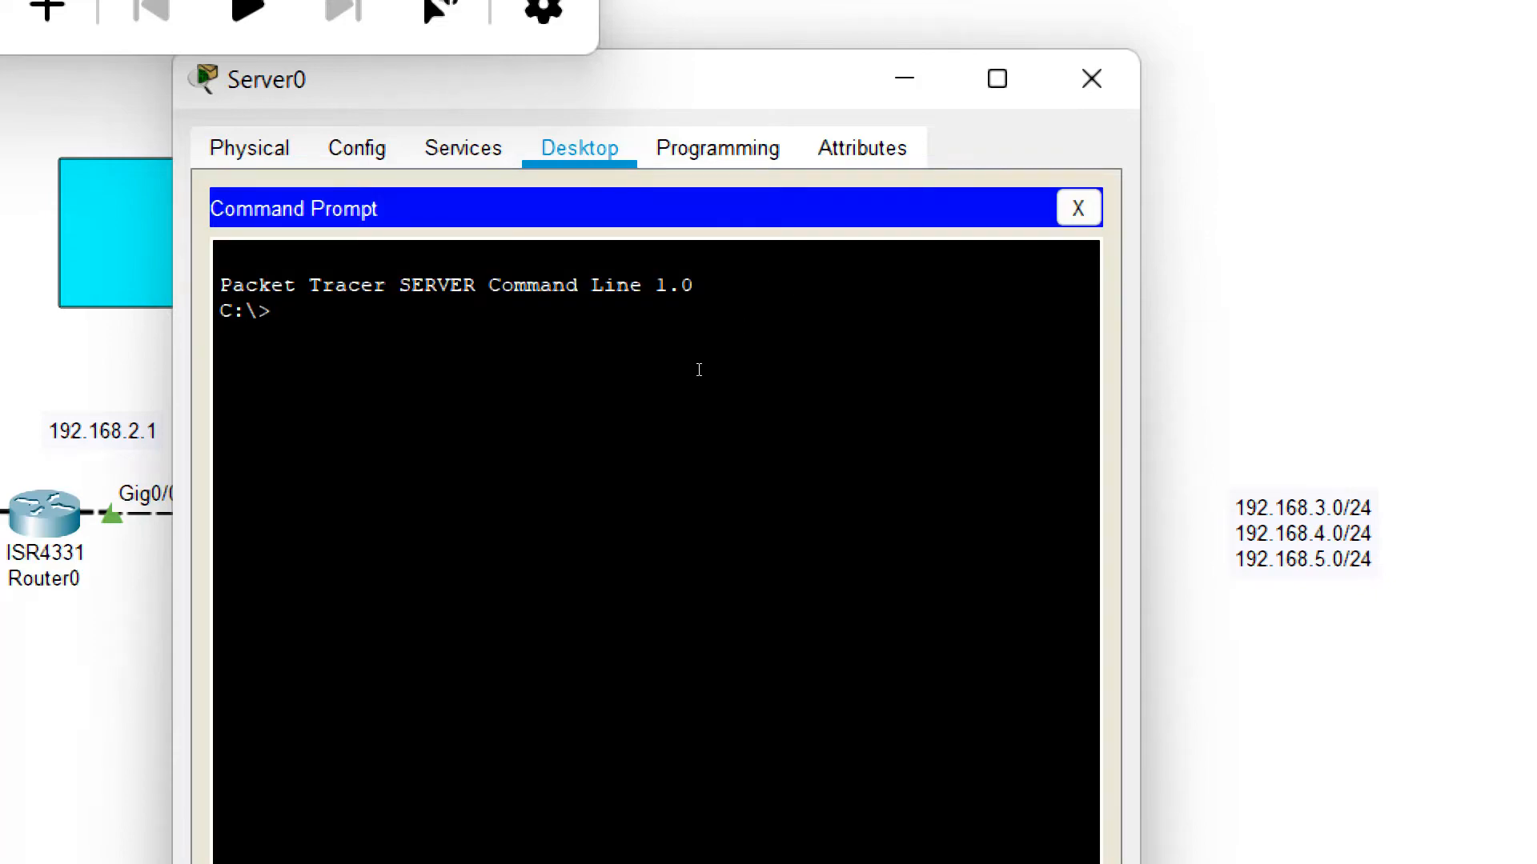
pyautogui.write('ping 192')
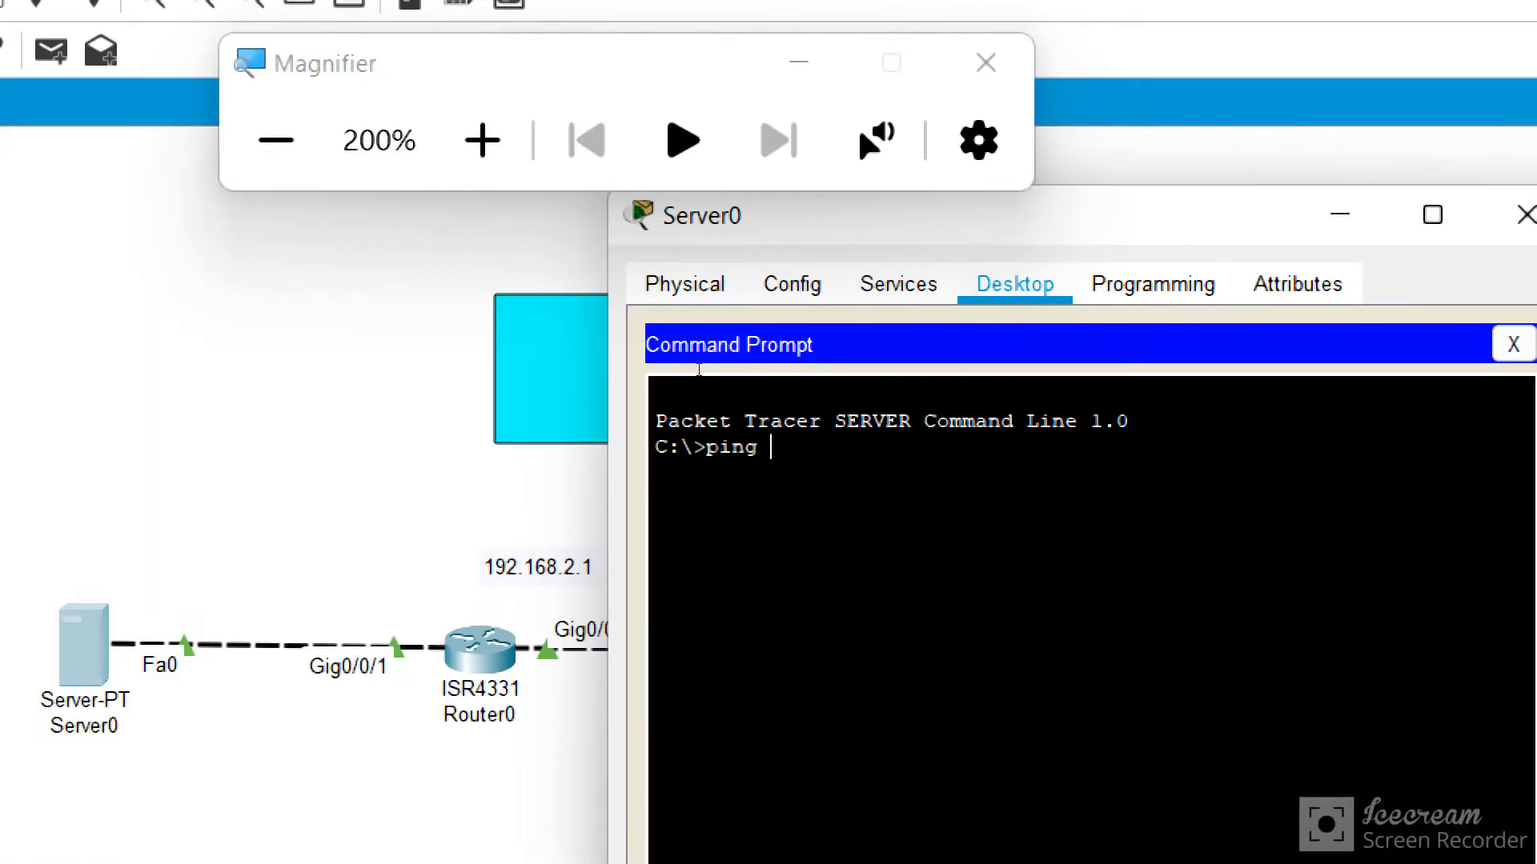
pyautogui.write('.168.')
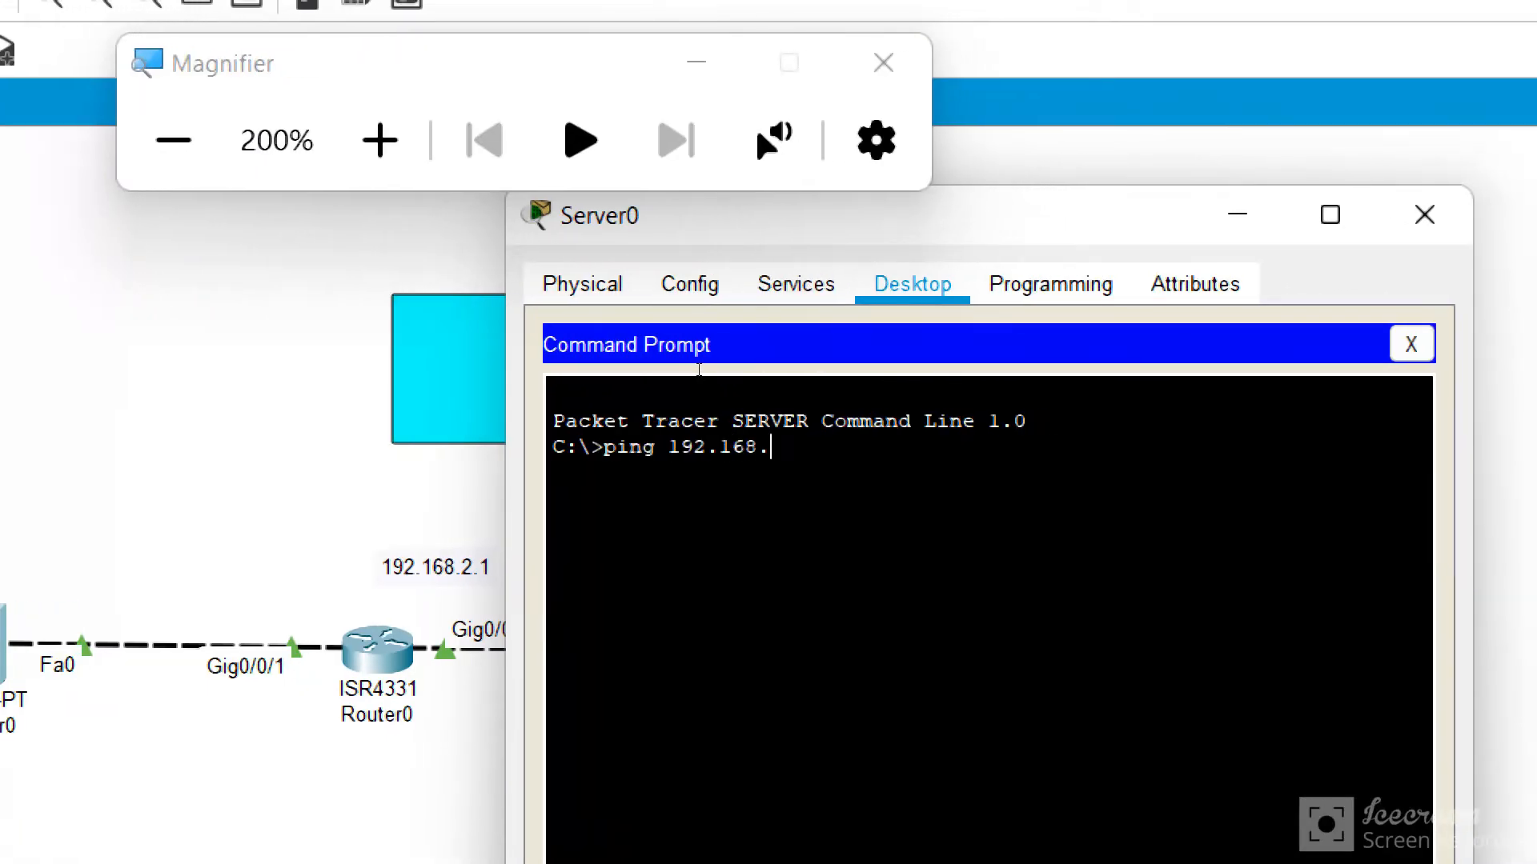
pyautogui.write('2')
pyautogui.press('BackSpace')
pyautogui.write('10.1')
pyautogui.press('Return')
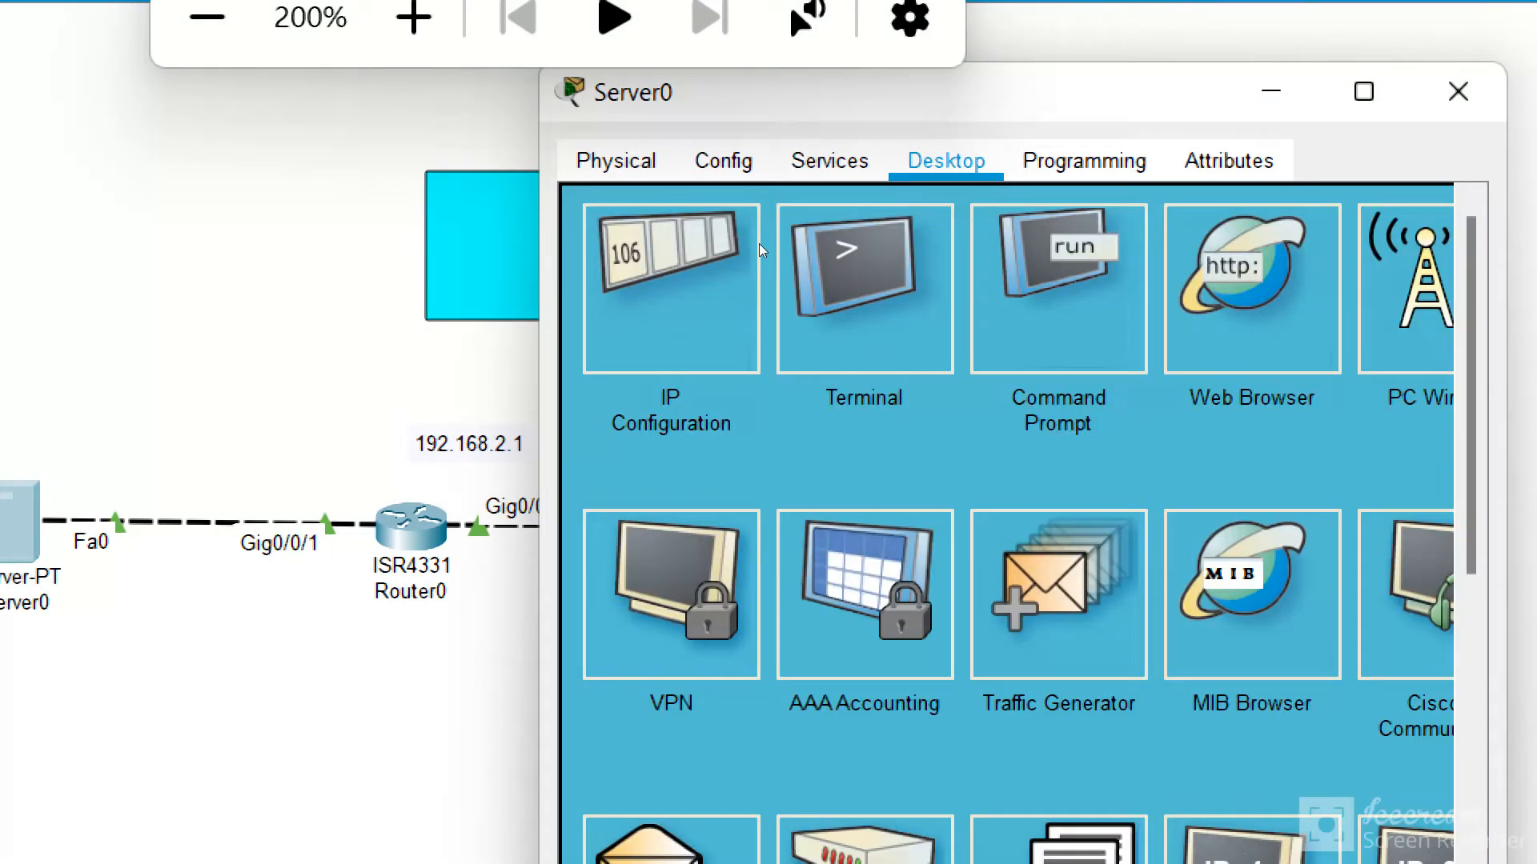
# Step: Show Server0's TFTP service and look through its list of stored files
pyautogui.click(830, 161)
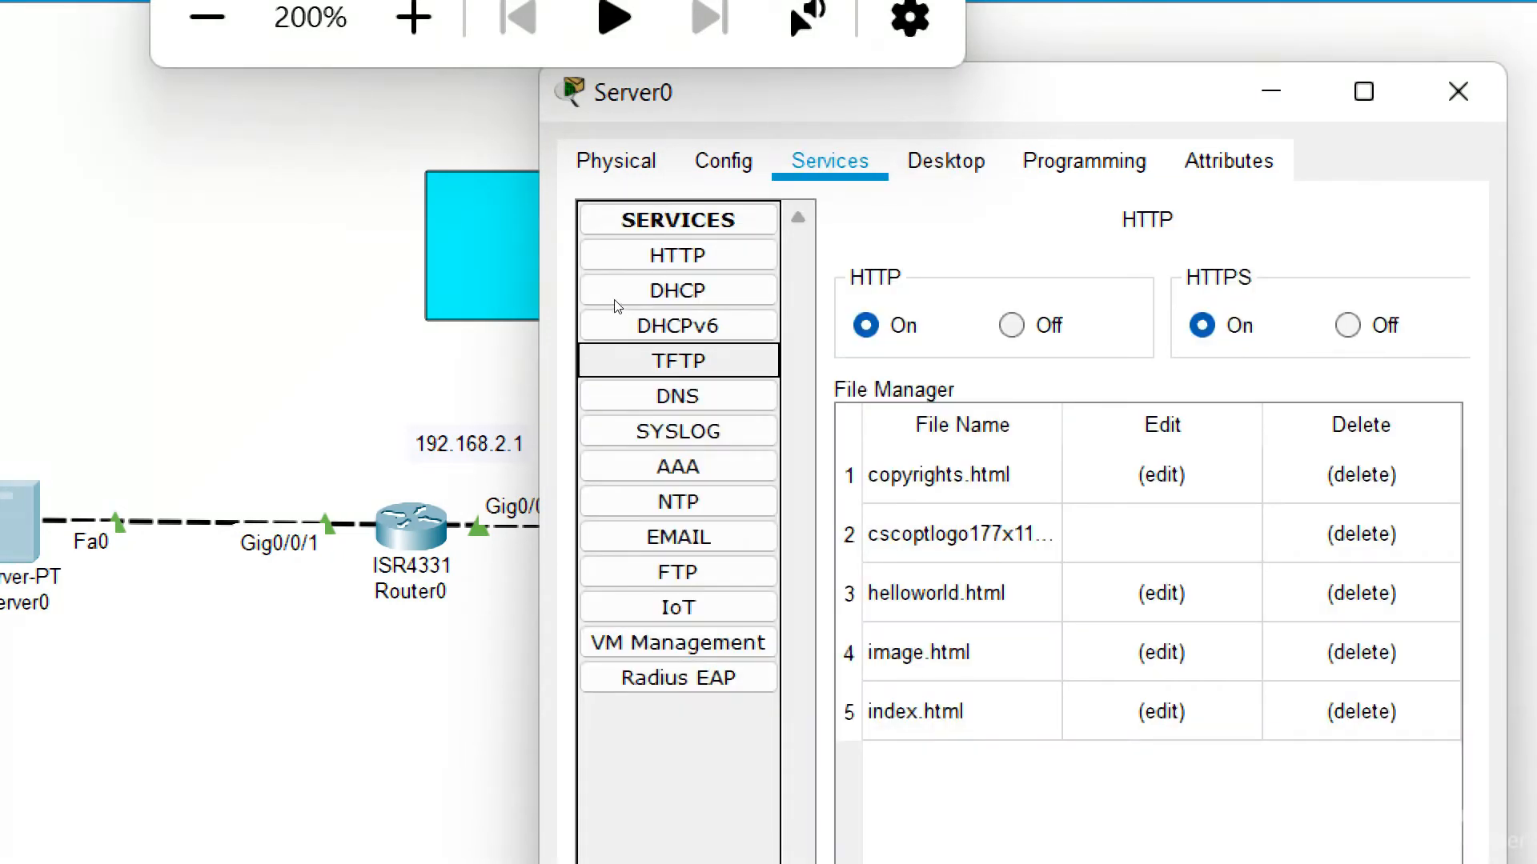
pyautogui.click(678, 361)
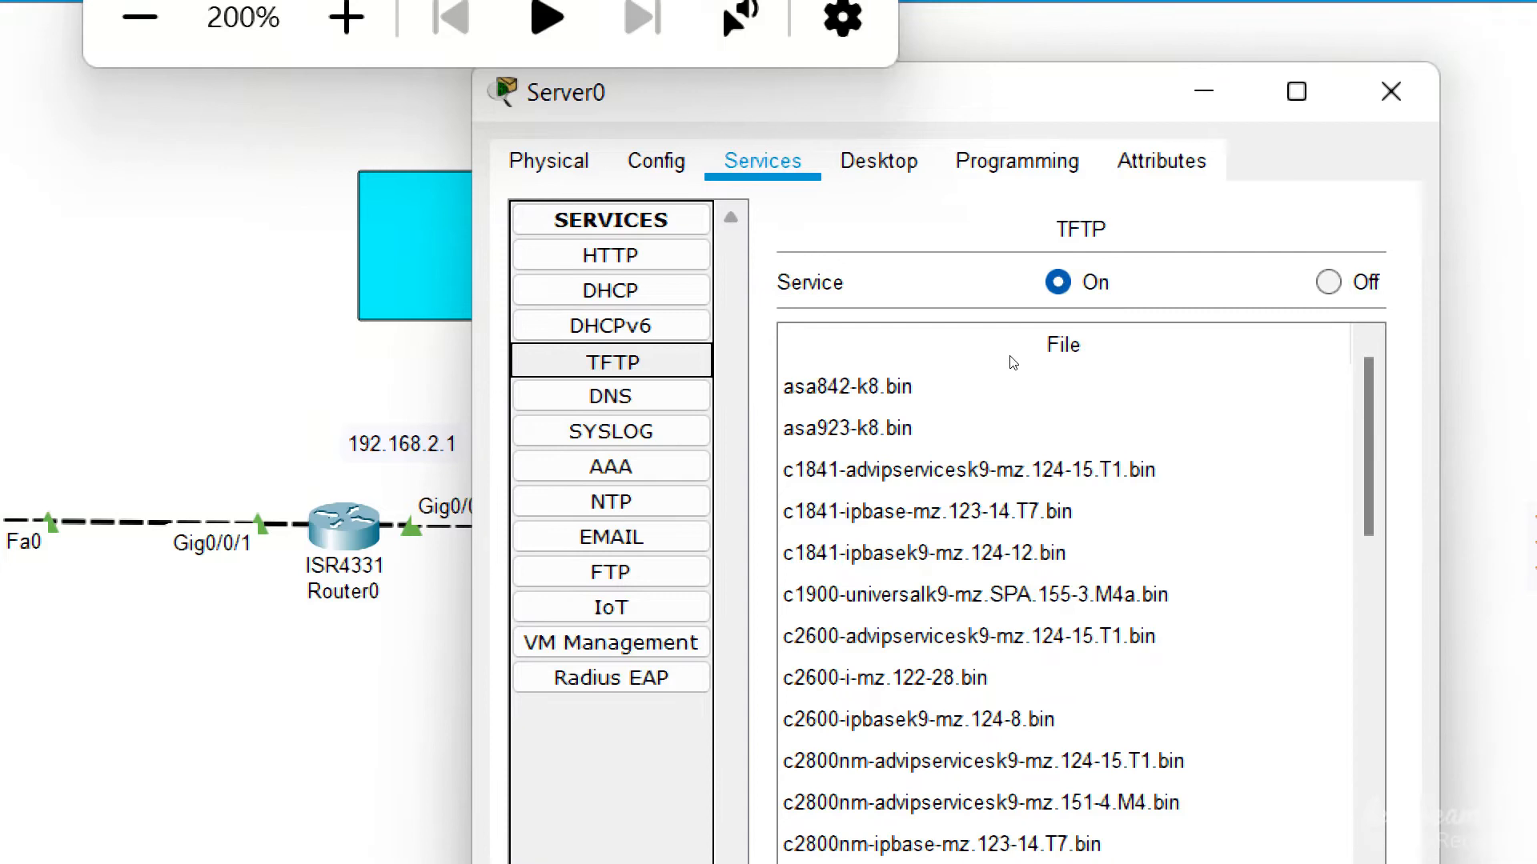
pyautogui.scroll(-3, 980, 400)
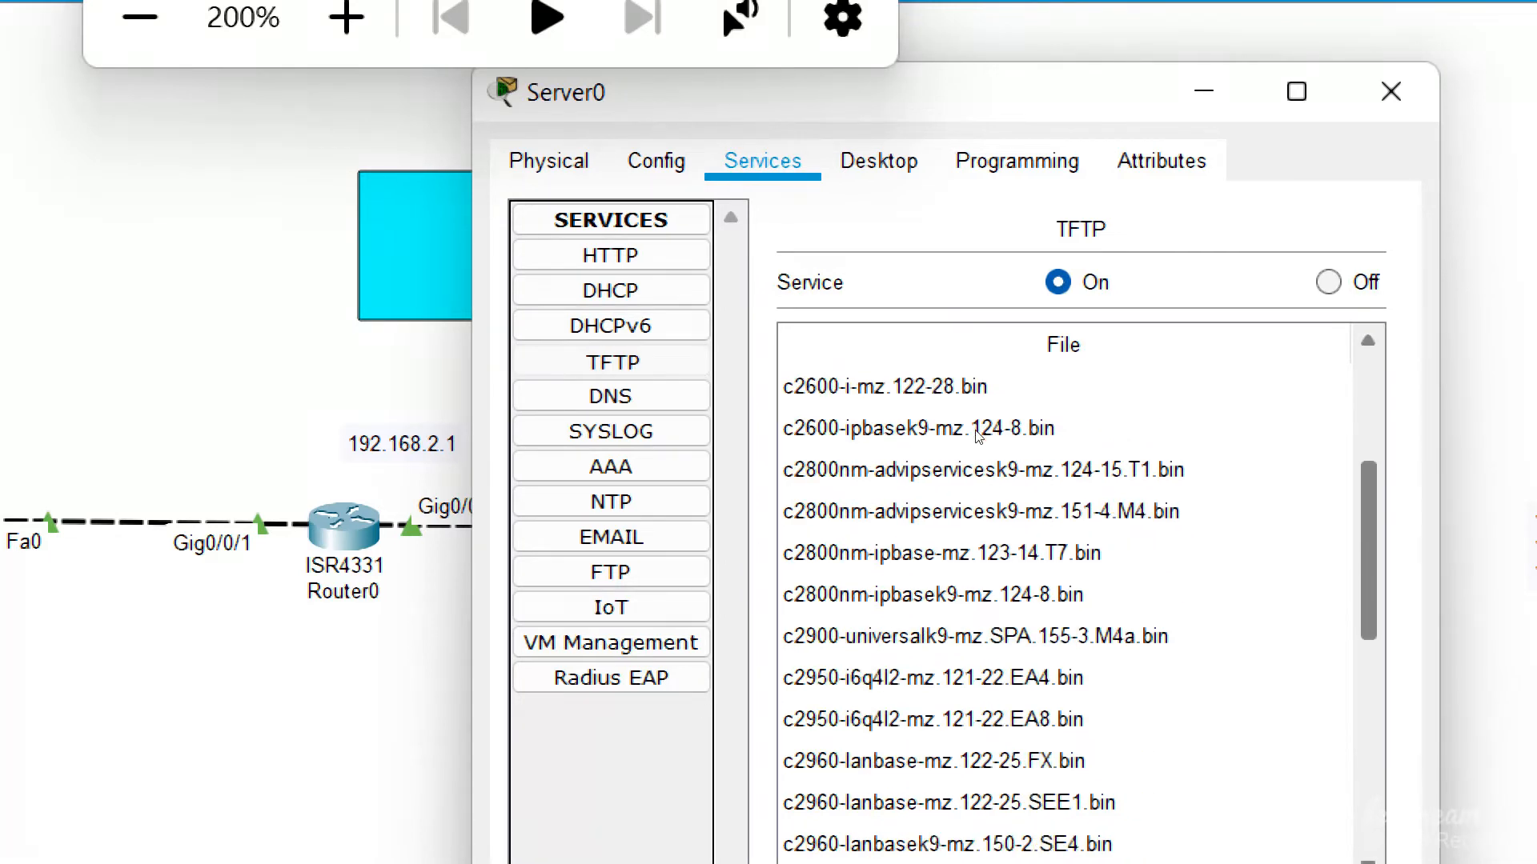
pyautogui.scroll(-4, 978, 440)
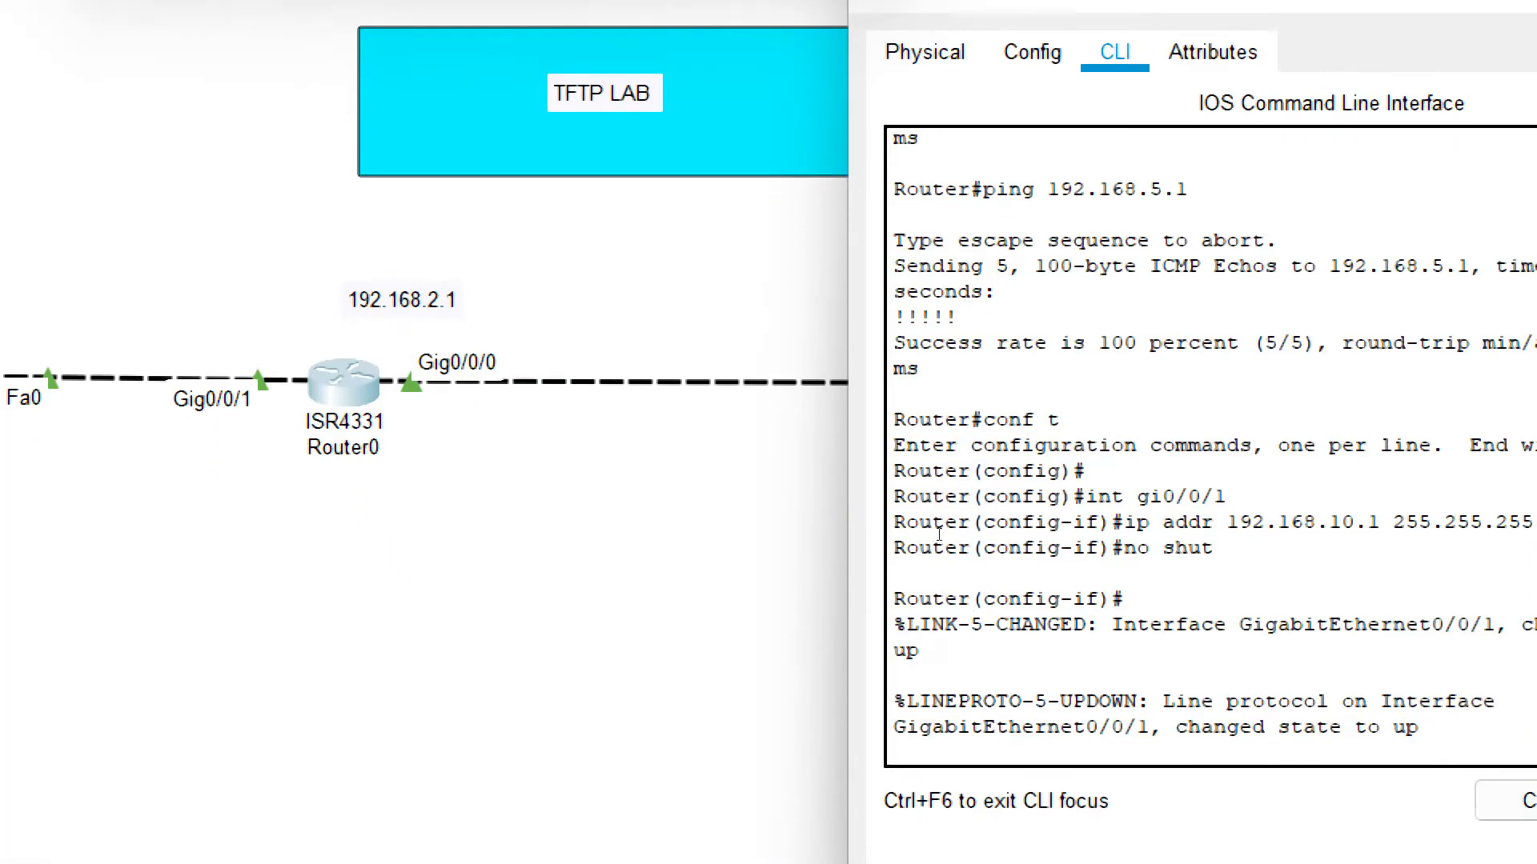
# Step: Exit configuration mode on Router0 and list the flash memory contents with show flash
pyautogui.press('Return')
pyautogui.press('Return')
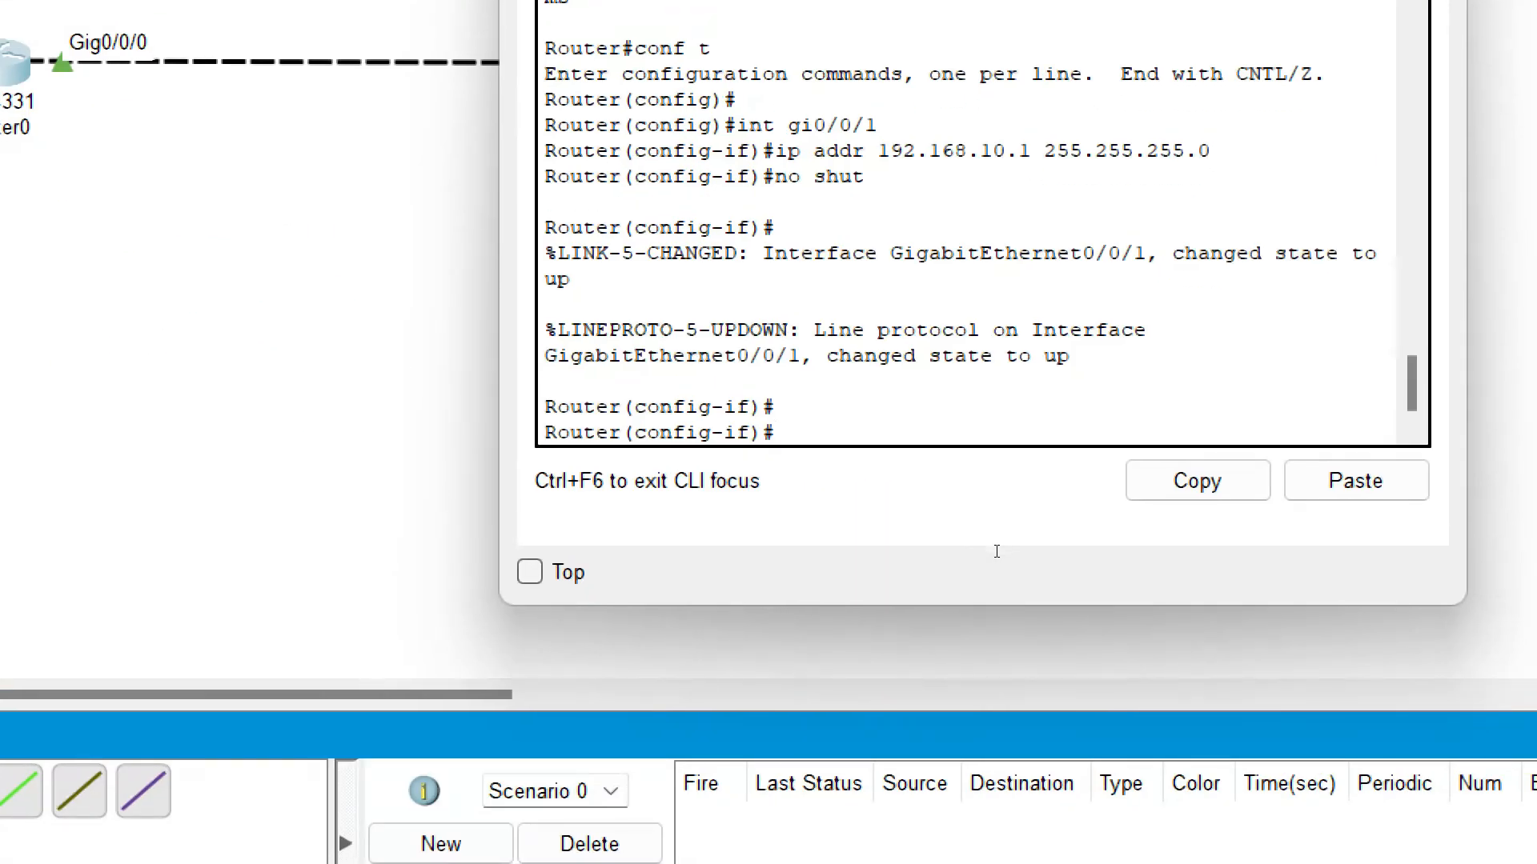
pyautogui.hotkey('ctrl', 'z')
pyautogui.press('Return')
pyautogui.press('Return')
pyautogui.press('Return')
pyautogui.write('show flash')
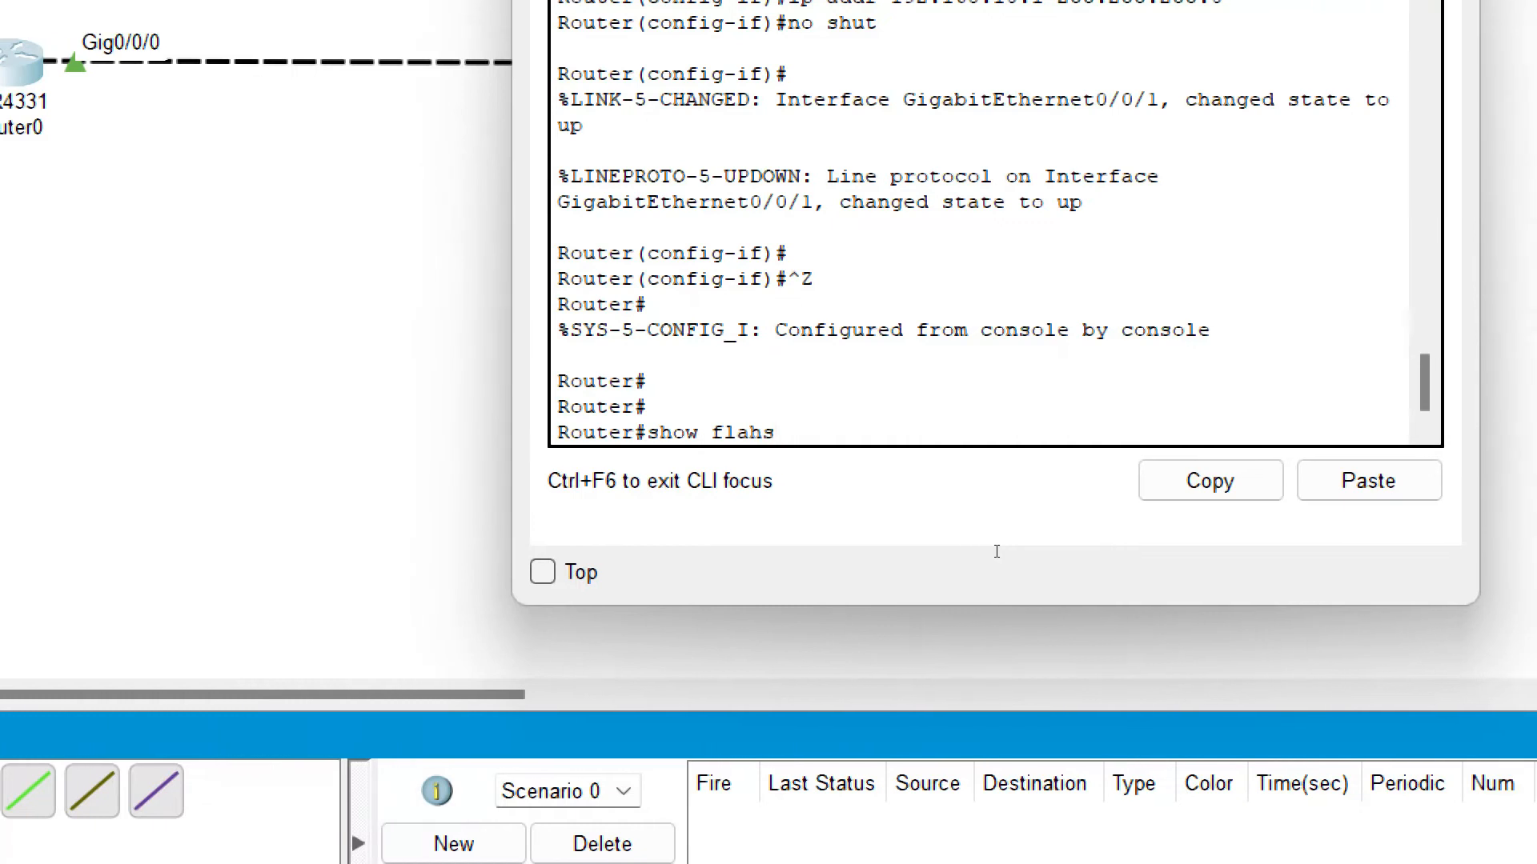
pyautogui.press('Return')
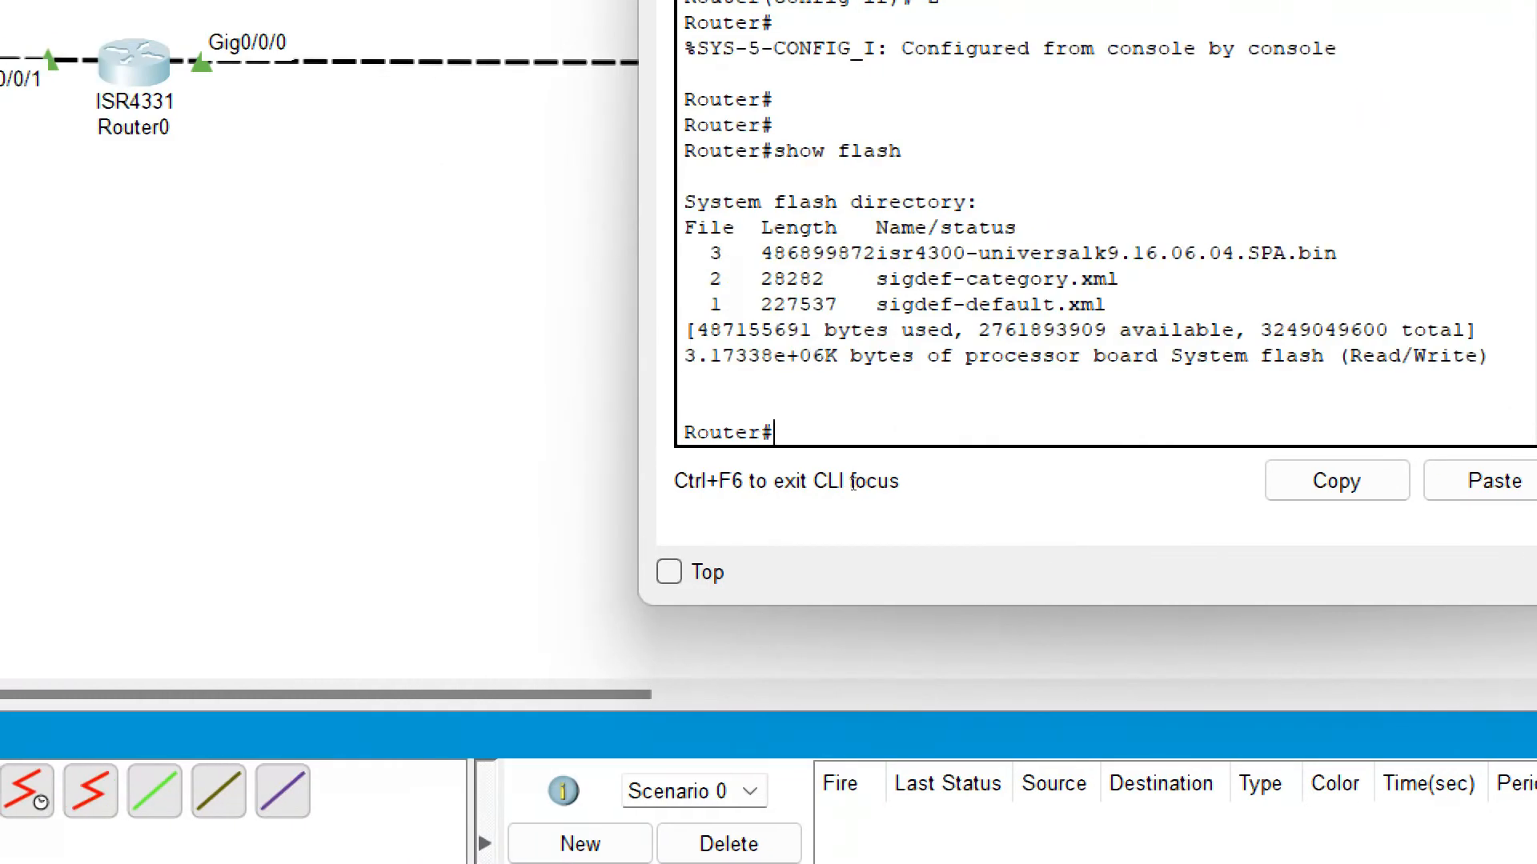
# Step: Examine the file names in Router0's flash listing and compare them with Server0's TFTP file list
pyautogui.moveTo(850, 253); pyautogui.dragTo(1056, 253)
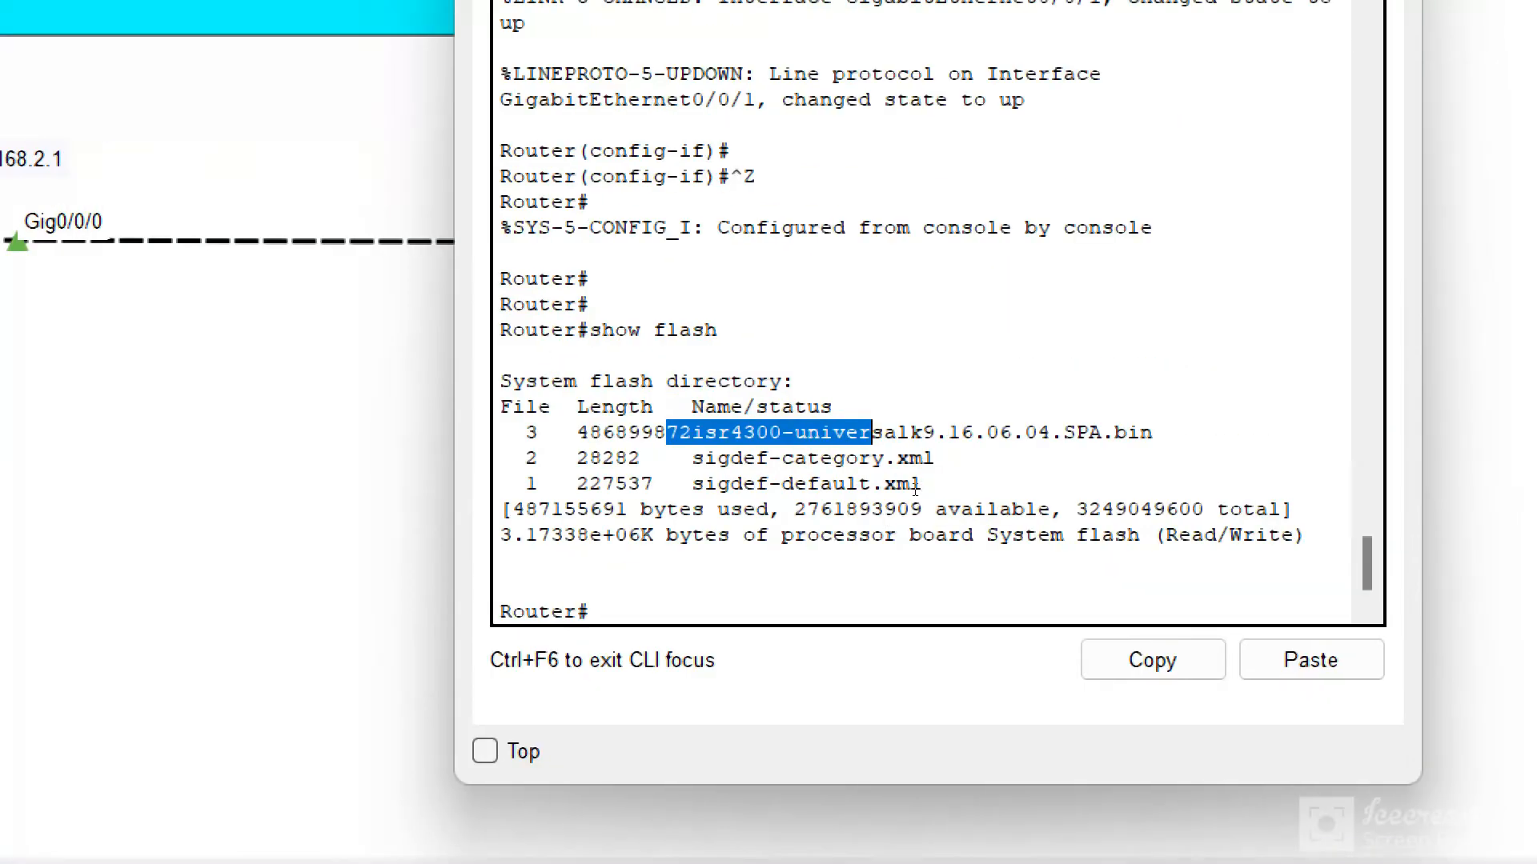
pyautogui.moveTo(693, 460); pyautogui.dragTo(848, 509)
pyautogui.click(931, 528)
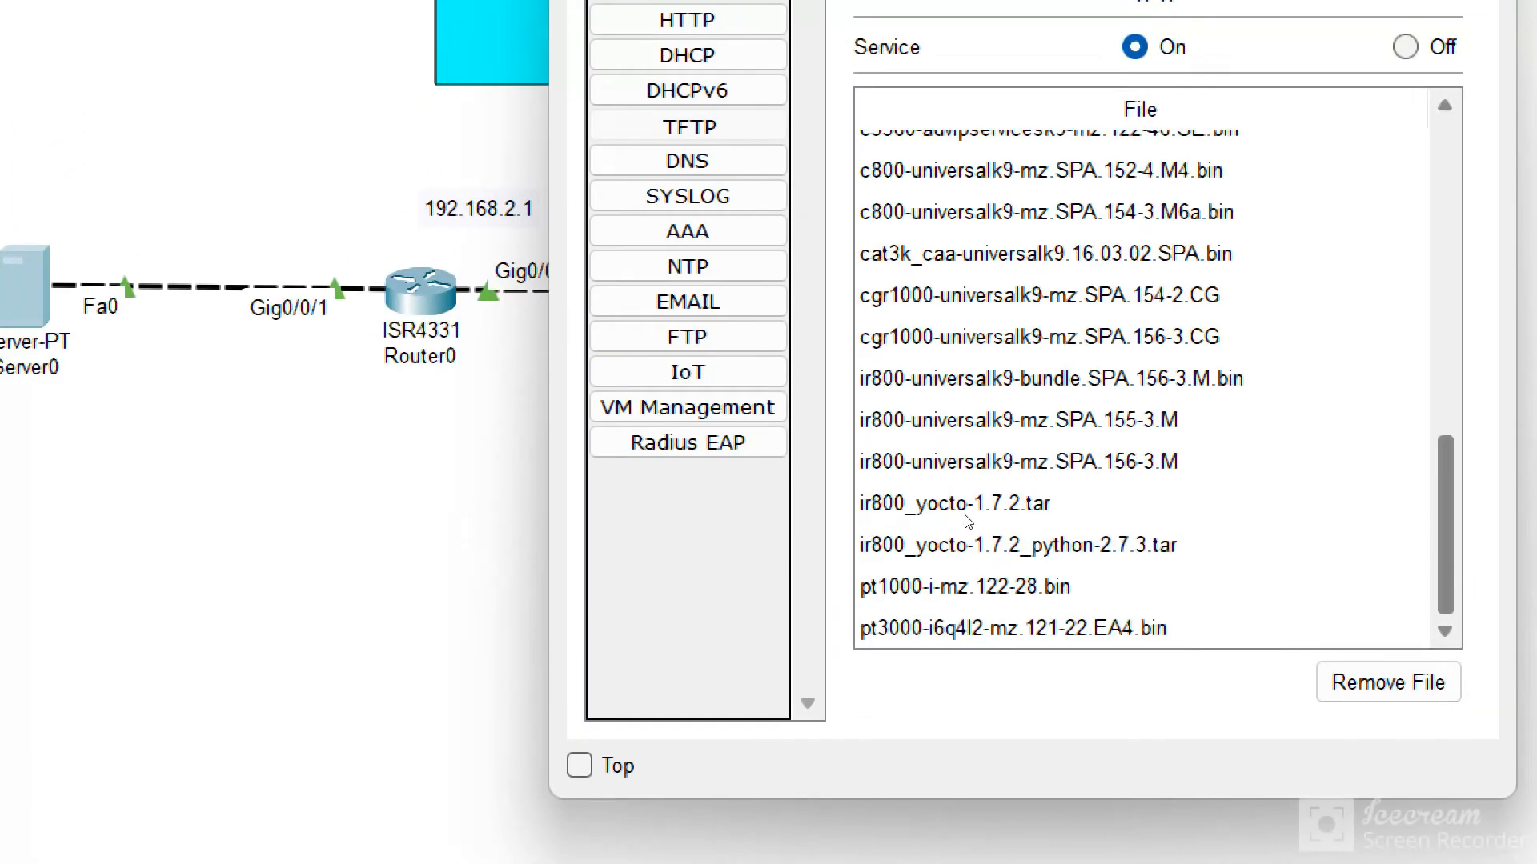
pyautogui.moveTo(978, 318); pyautogui.dragTo(977, 274)
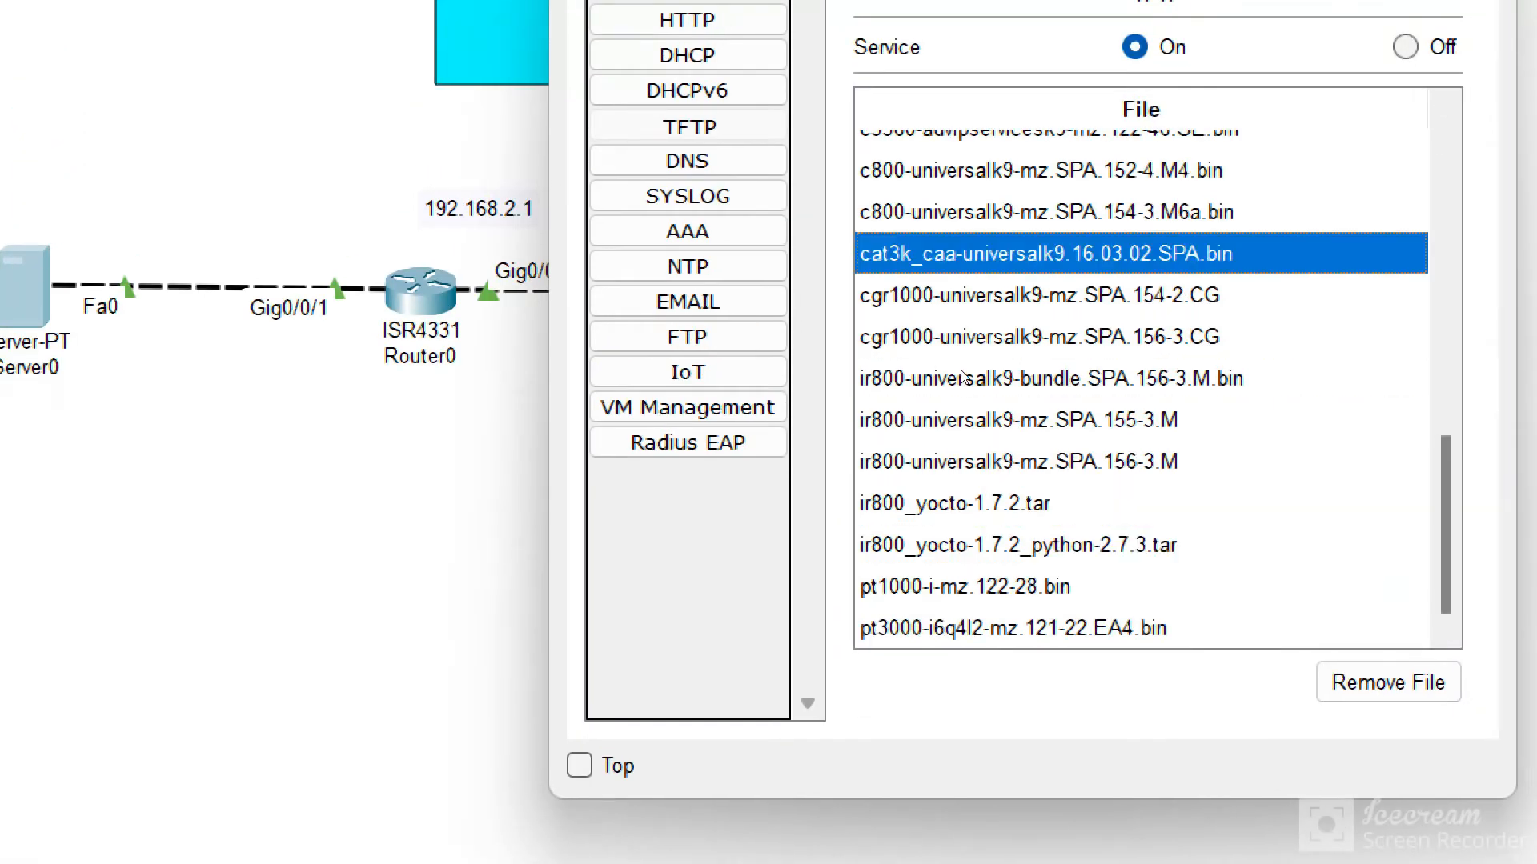
pyautogui.scroll(8, 959, 320)
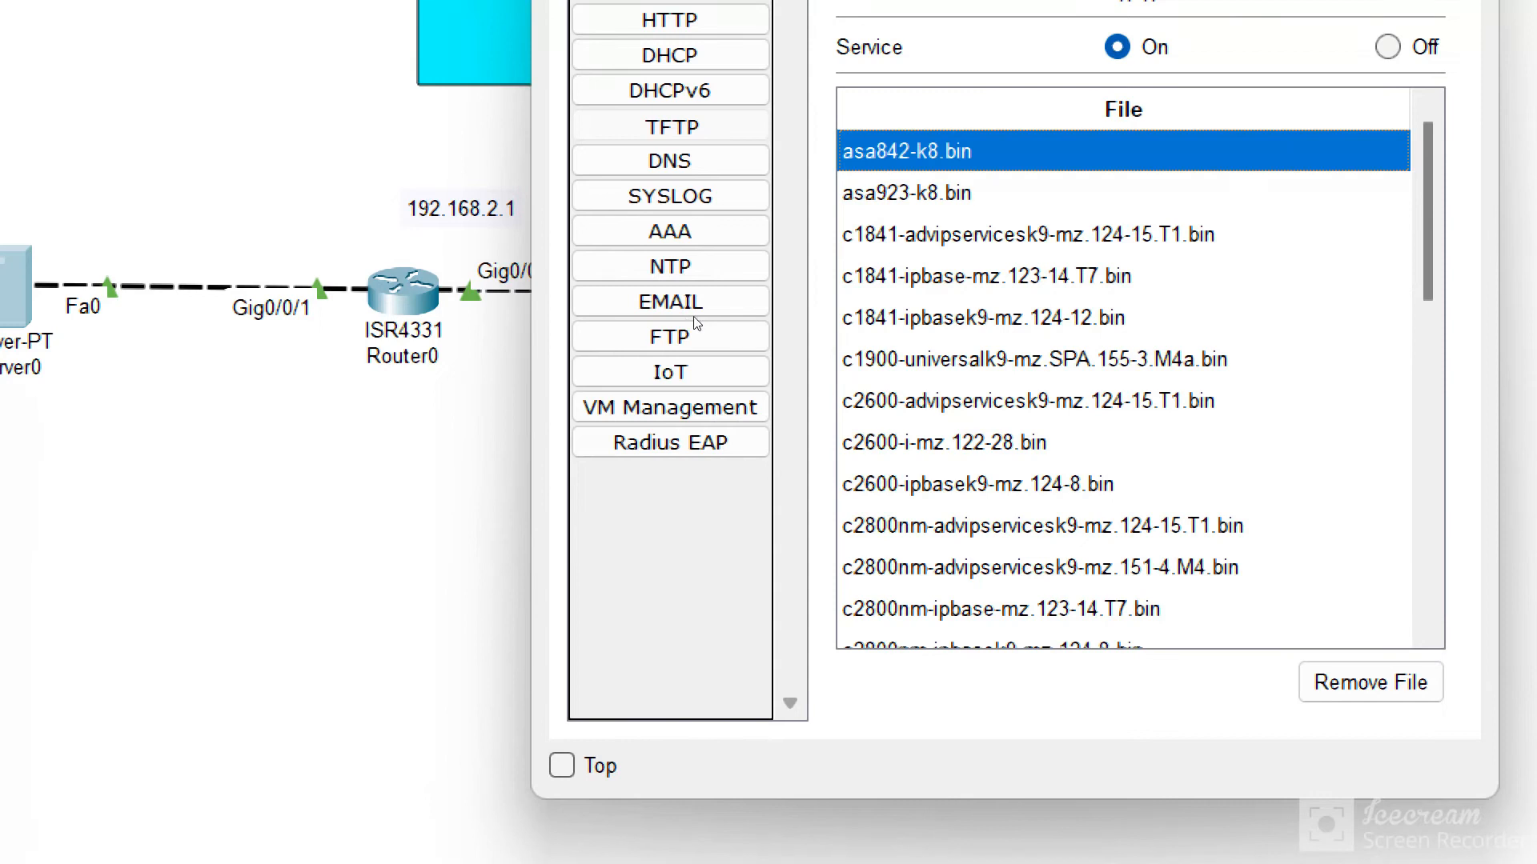
# Step: Return to Router0's command line and start a copy from TFTP to flash with copy tftp: flash:
pyautogui.click(451, 491)
pyautogui.click(412, 300)
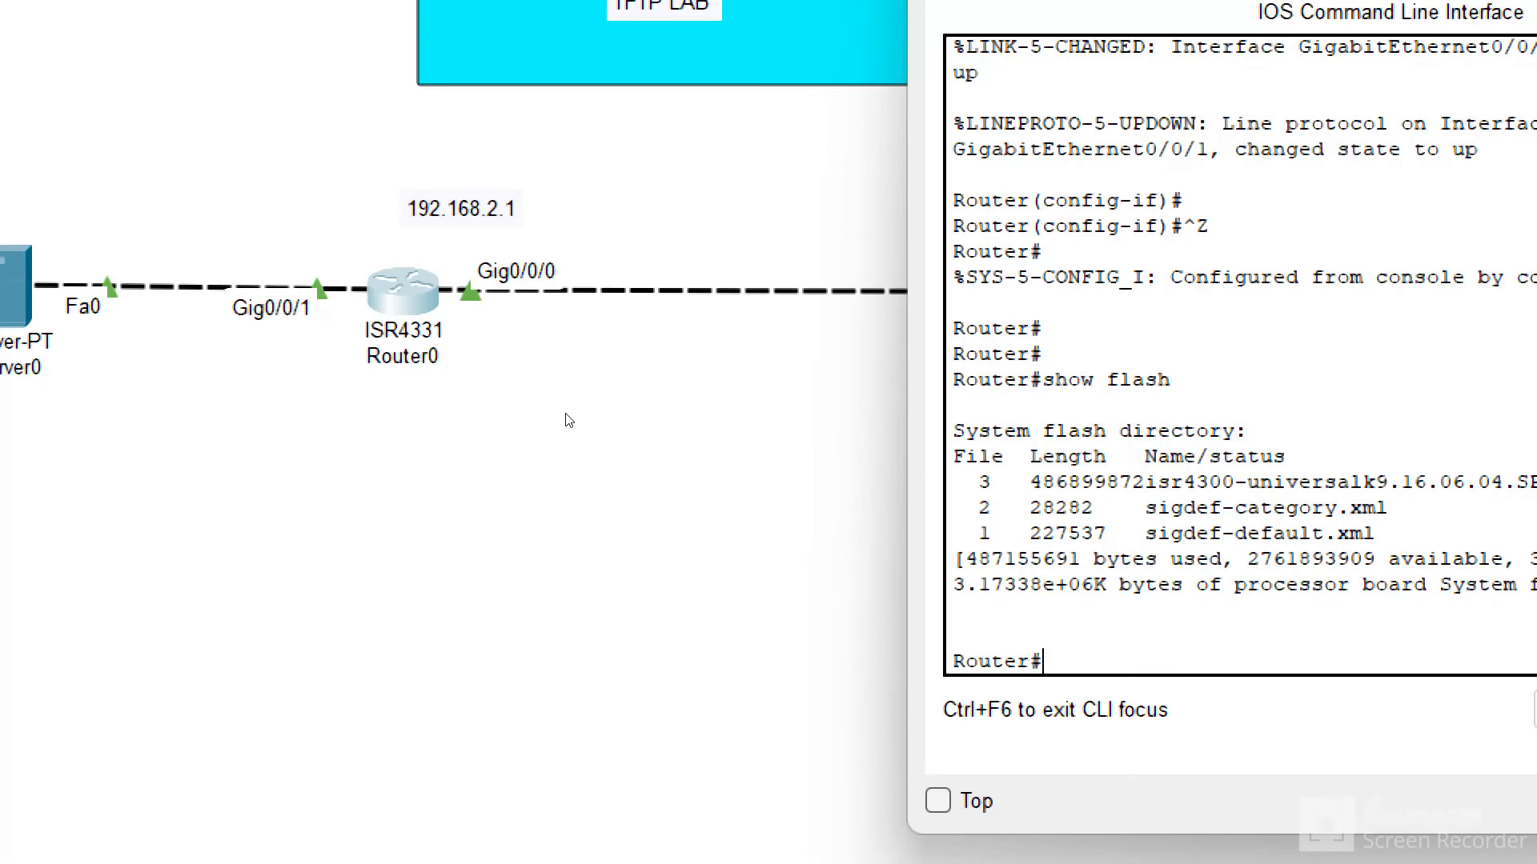
pyautogui.write('cop')
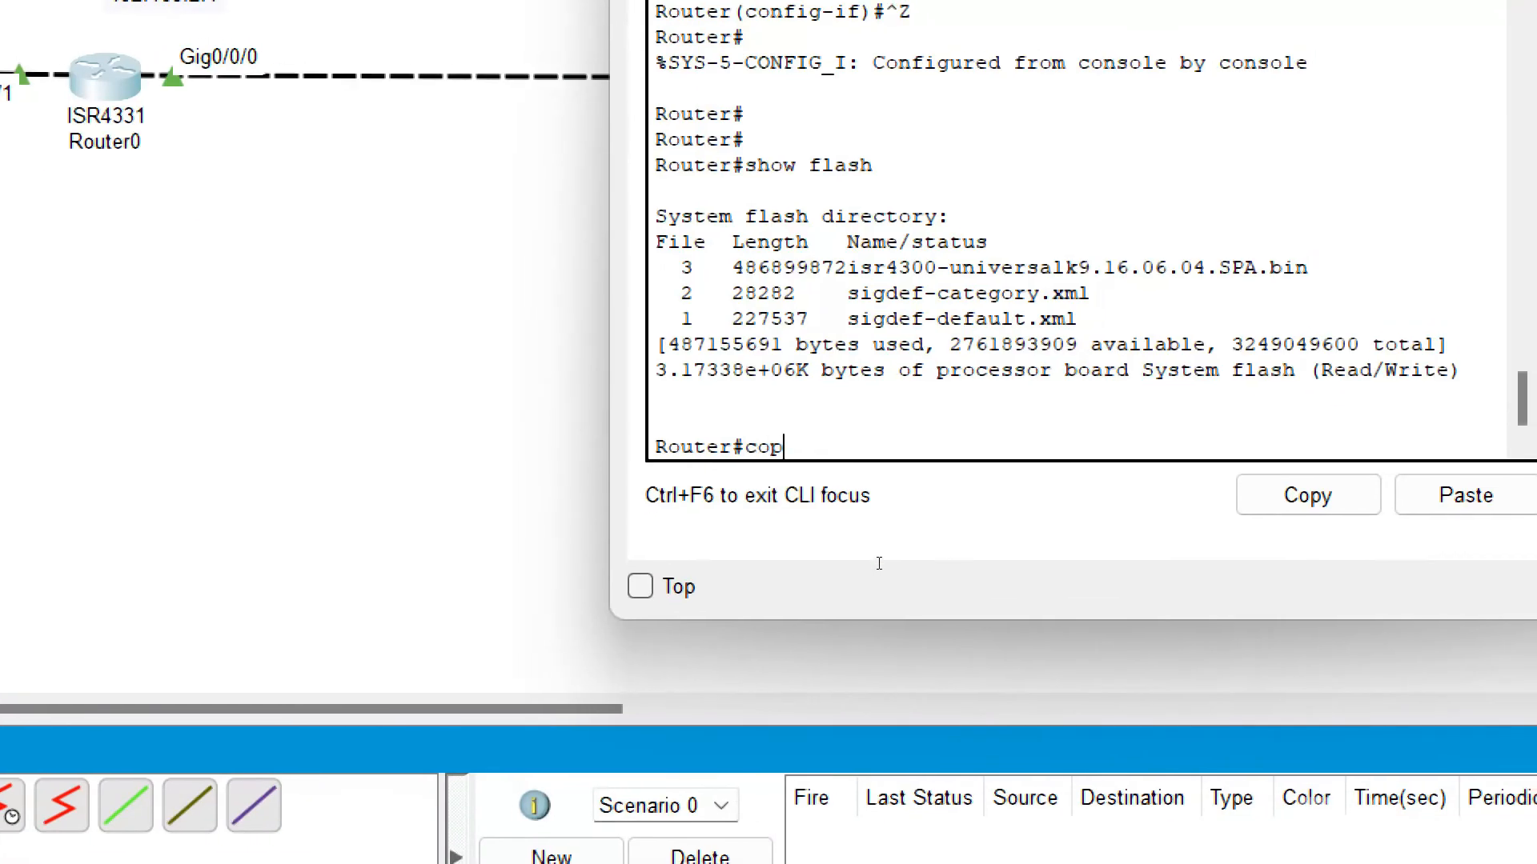
pyautogui.write('y')
pyautogui.press('Tab')
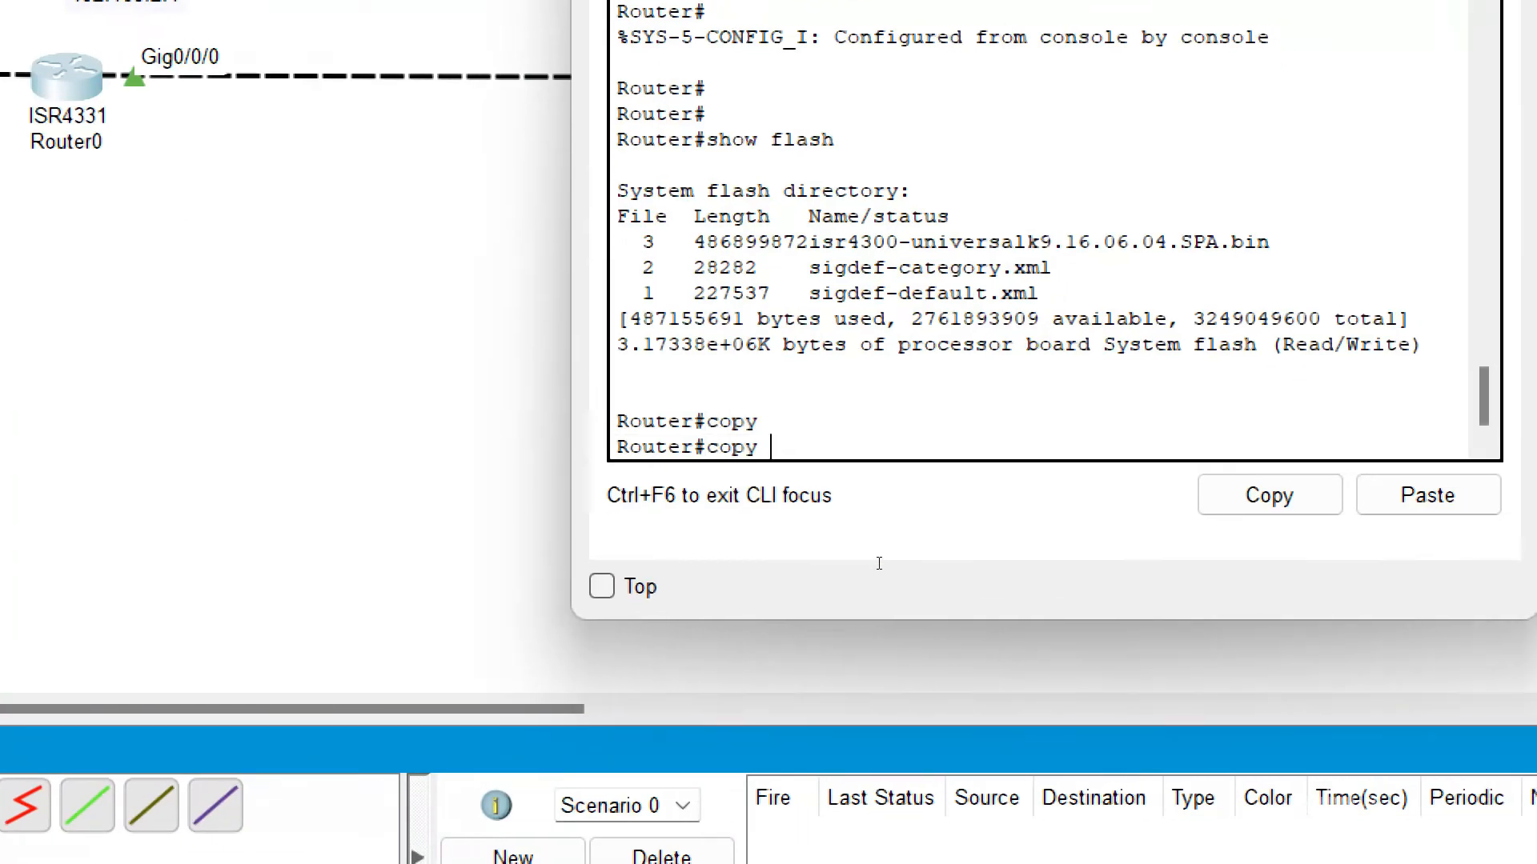
pyautogui.write('tf')
pyautogui.press('Tab')
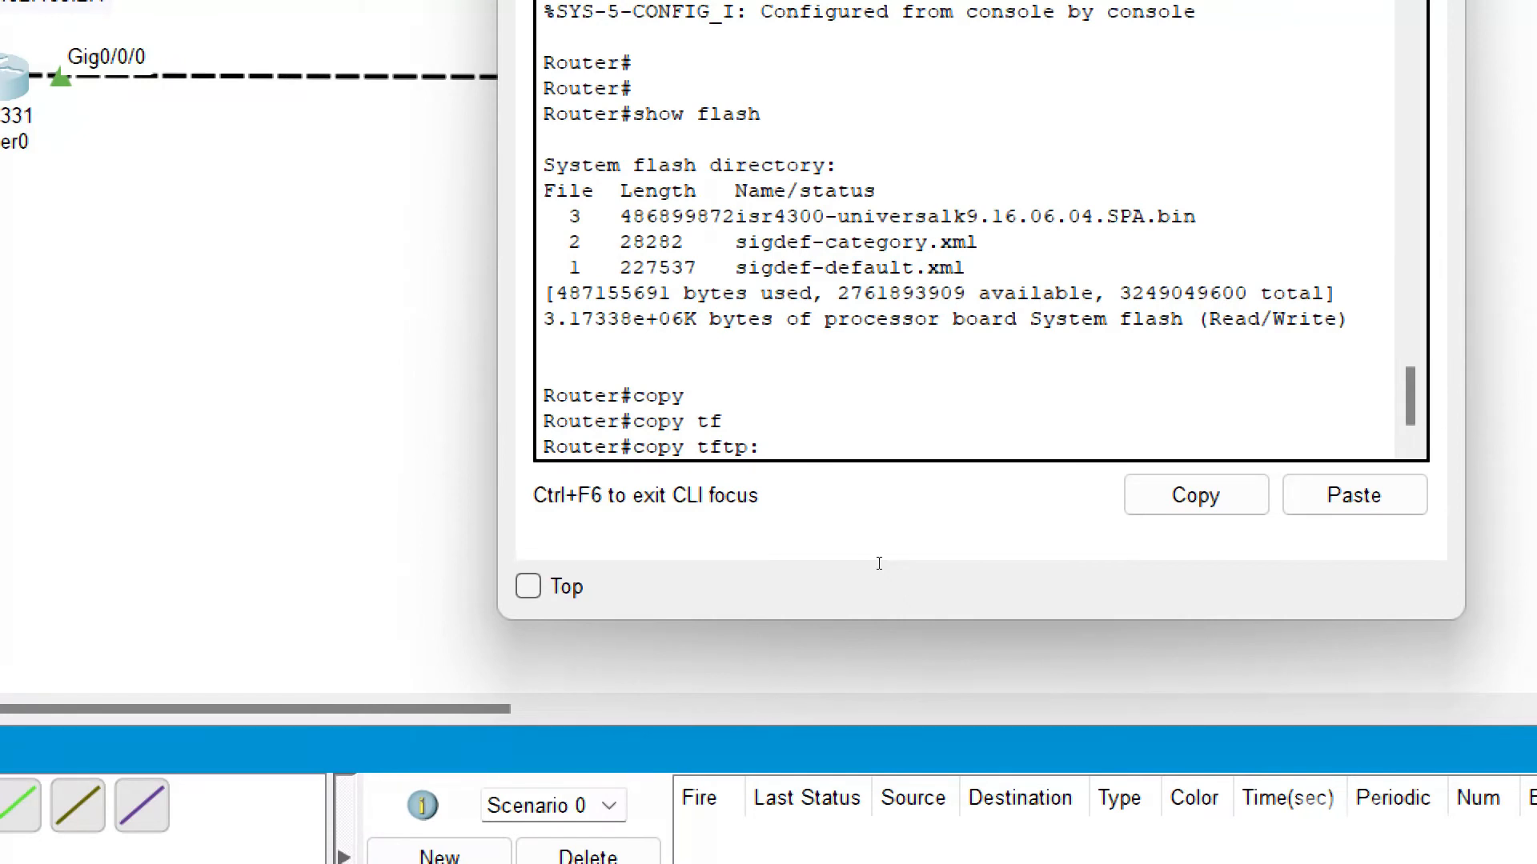
pyautogui.write('flah')
pyautogui.press('Tab')
pyautogui.press('BackSpace')
pyautogui.write('sh')
pyautogui.press('Tab')
pyautogui.press('Return')
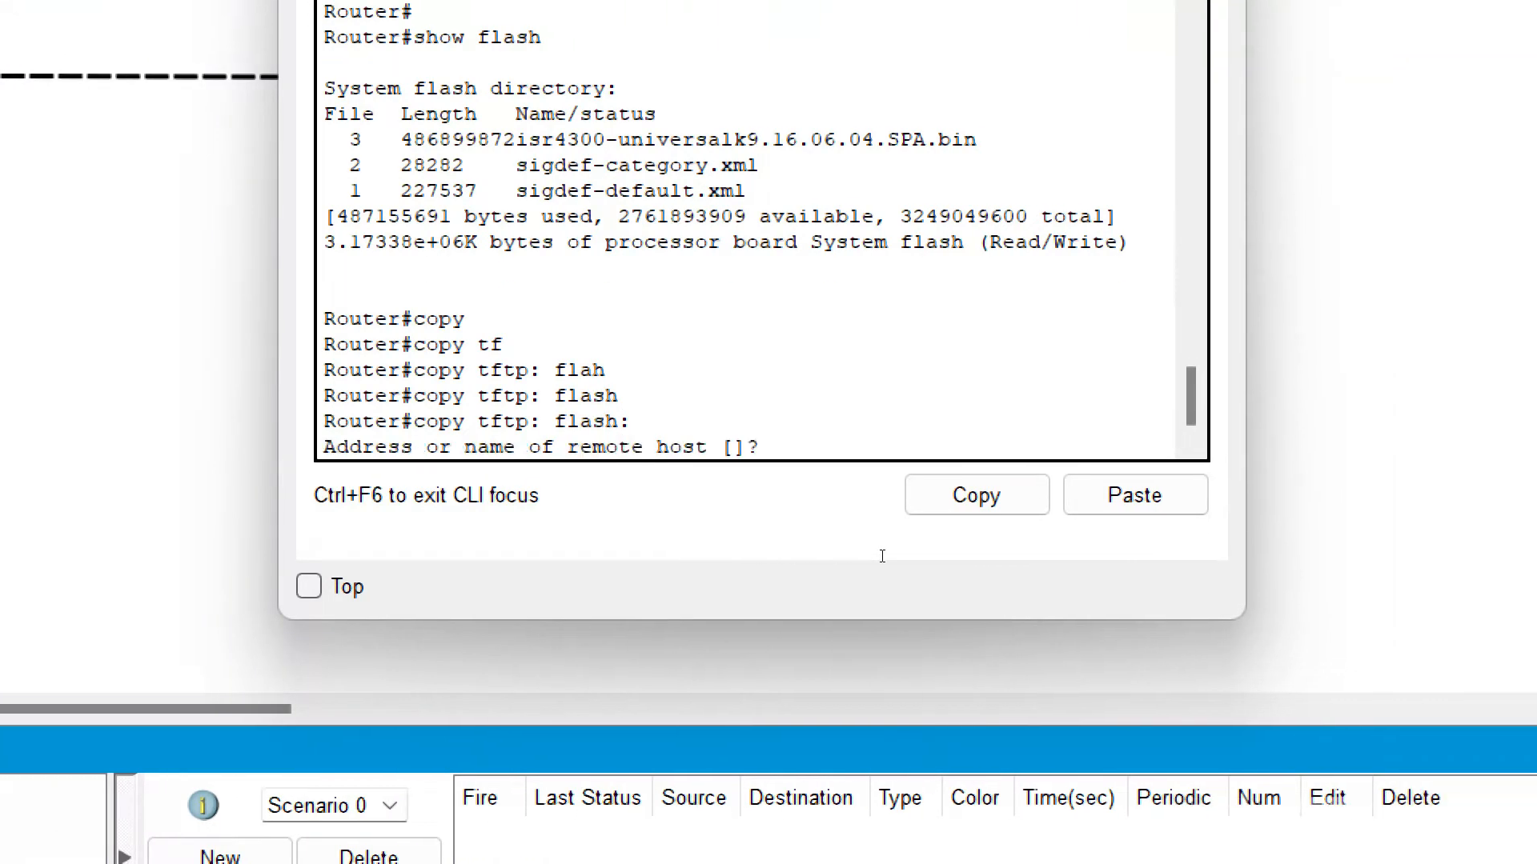
# Step: Enter 192.168.10.2 as the remote host address for the TFTP copy
pyautogui.write('192.168.1')
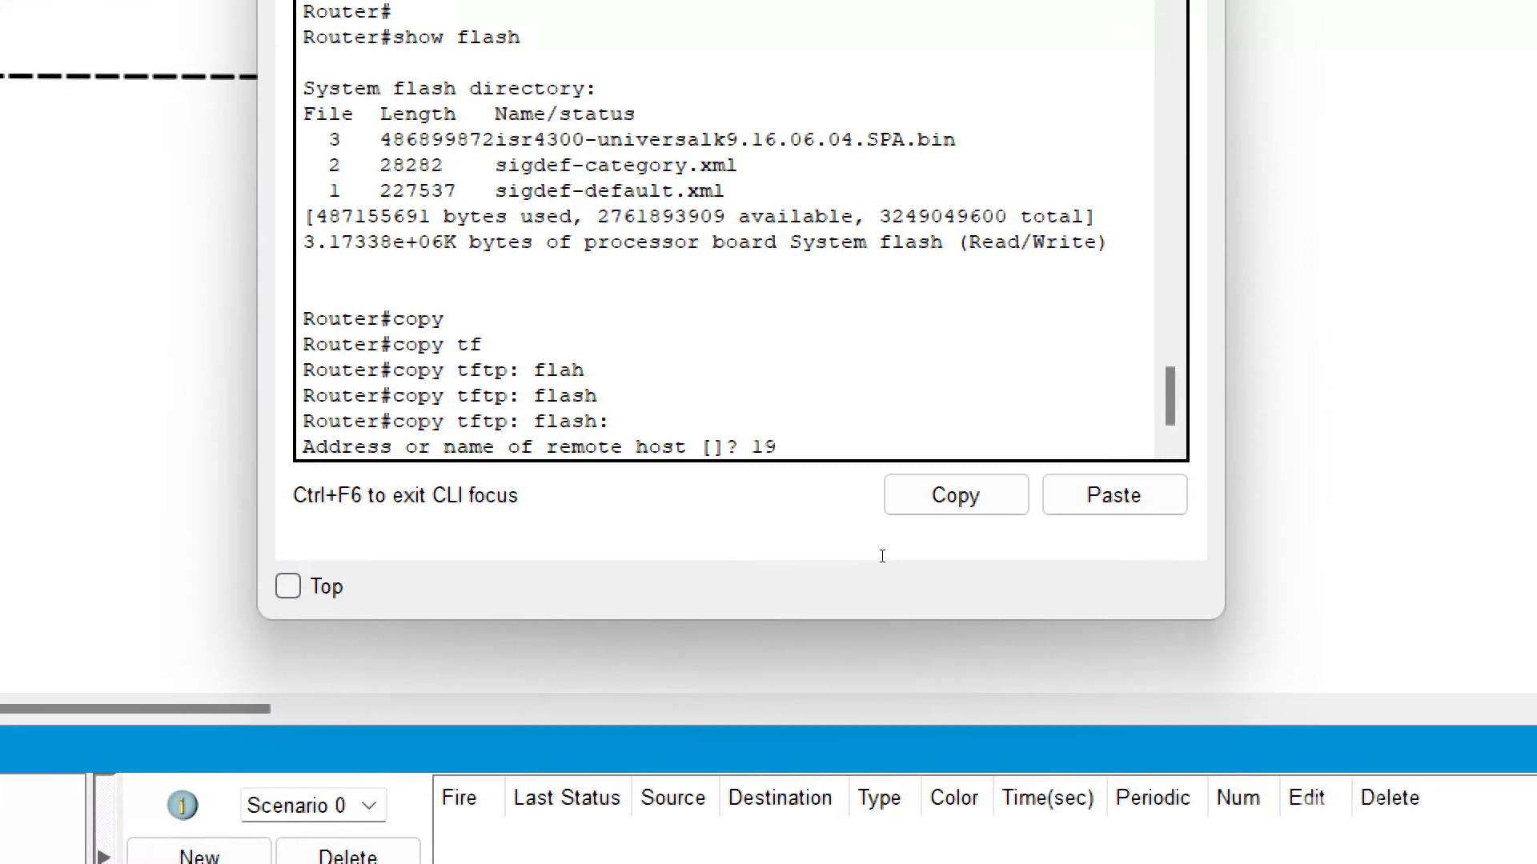
pyautogui.write('0.2')
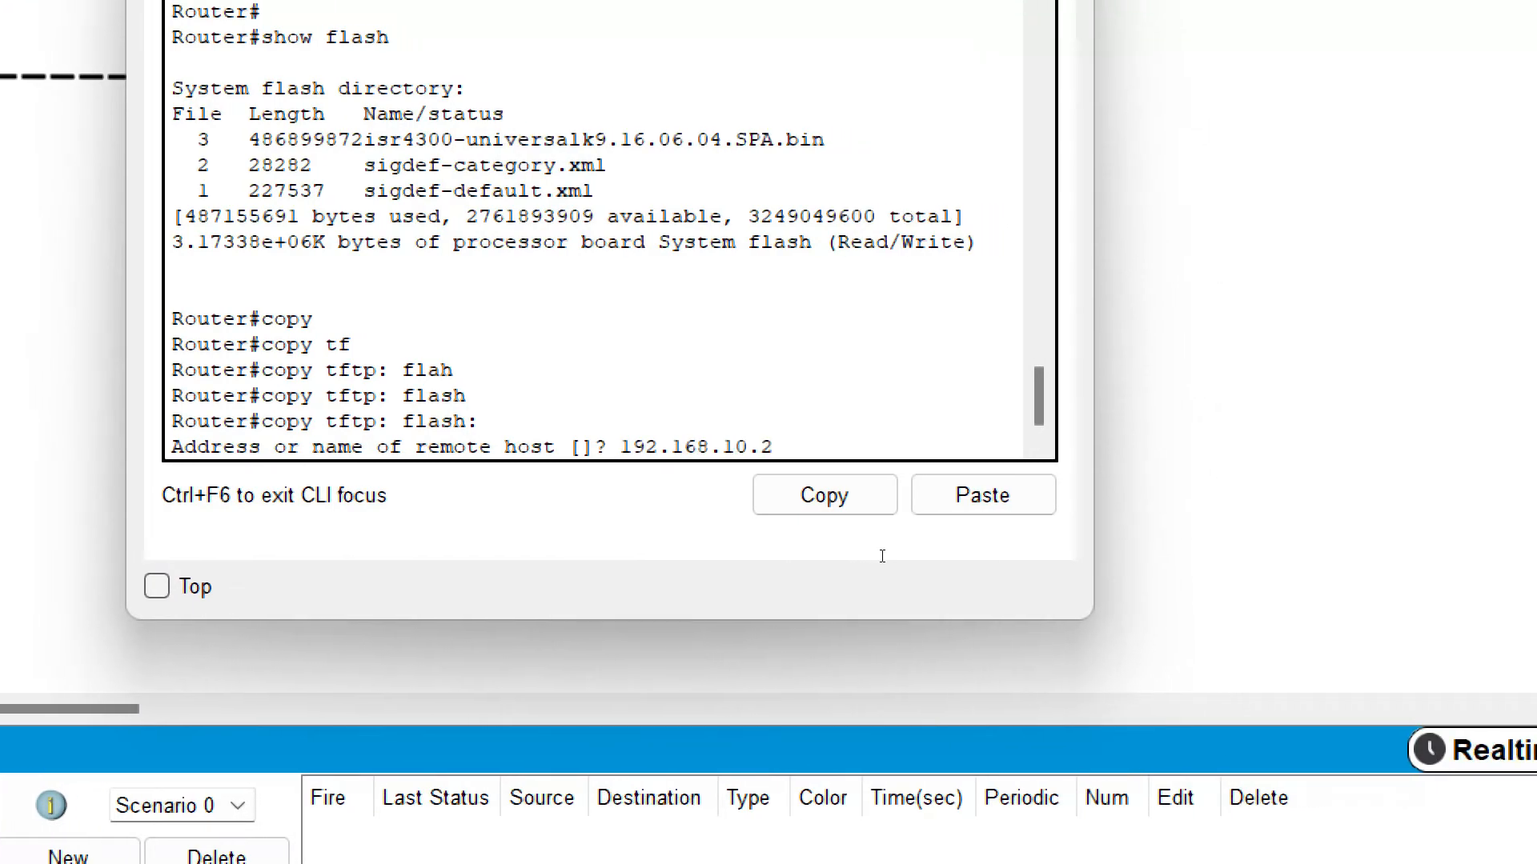
pyautogui.press('Return')
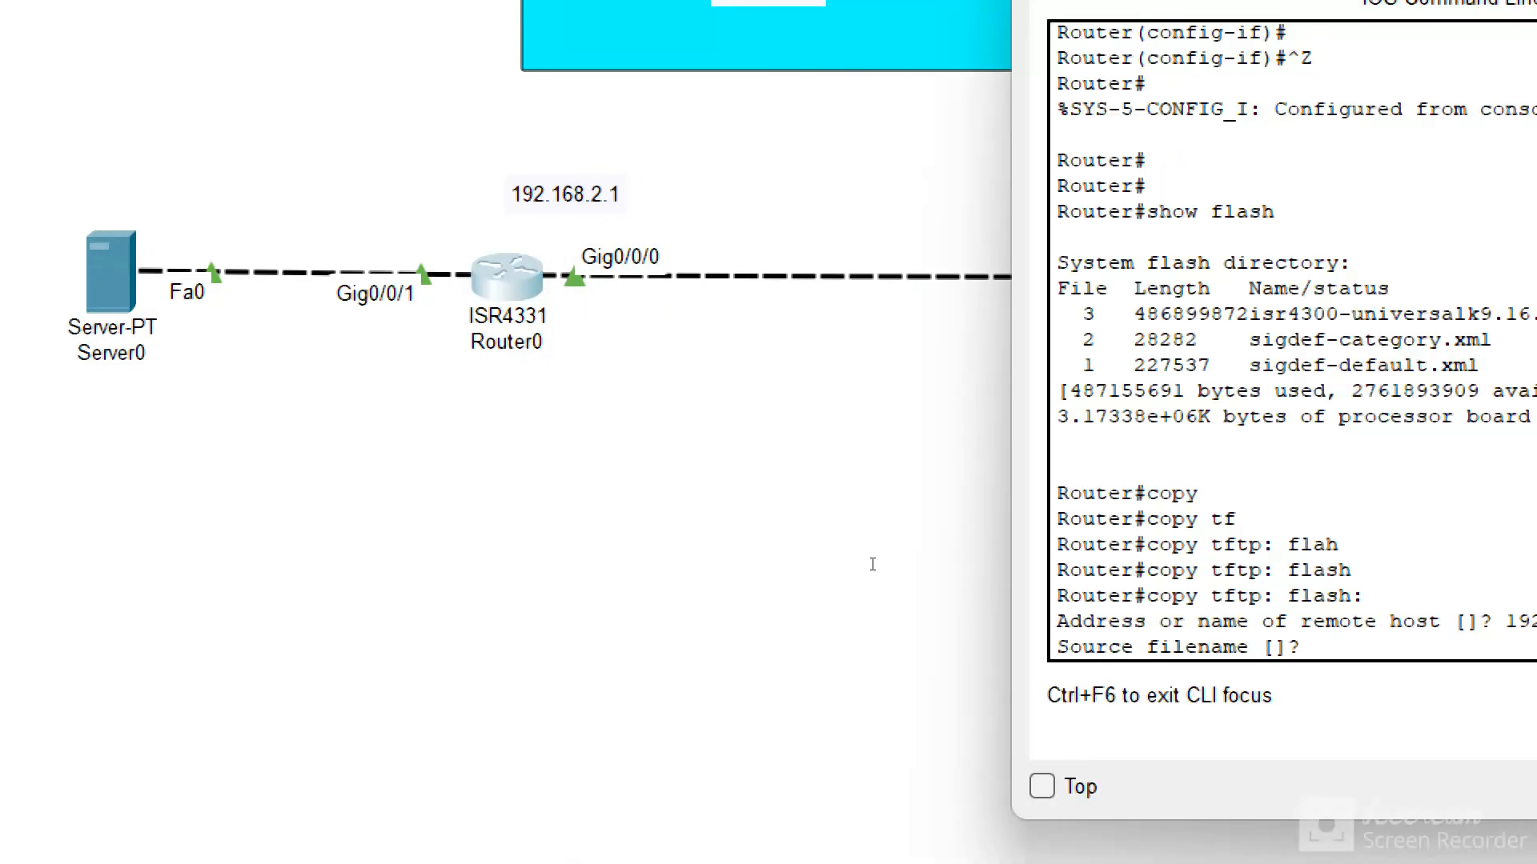
# Step: Enter asa842-k8.bin as the source filename, checking its spelling against Server0's TFTP file list
pyautogui.write('asa')
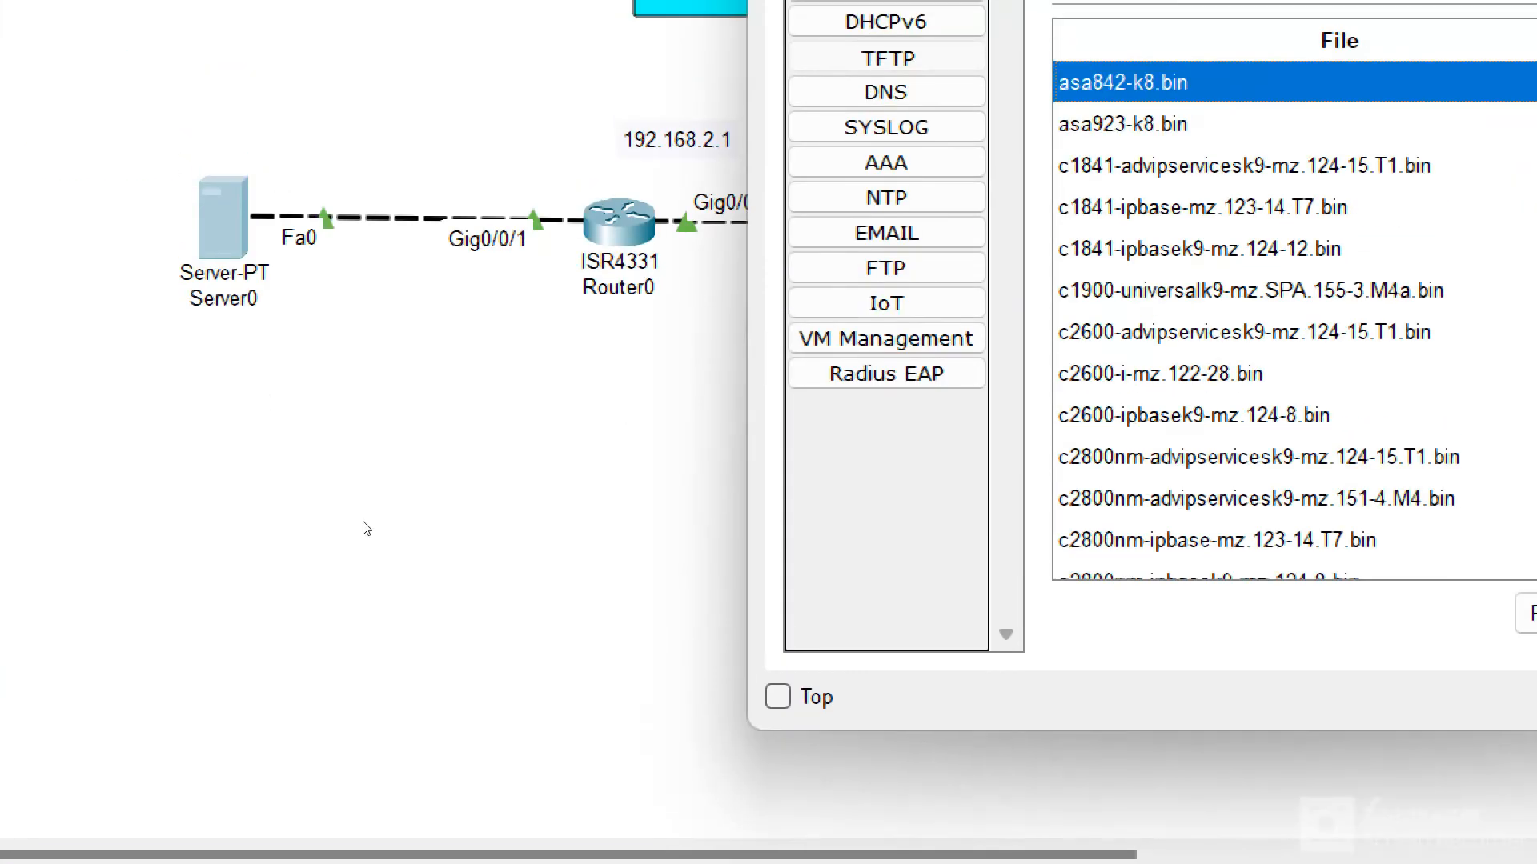
pyautogui.click(362, 530)
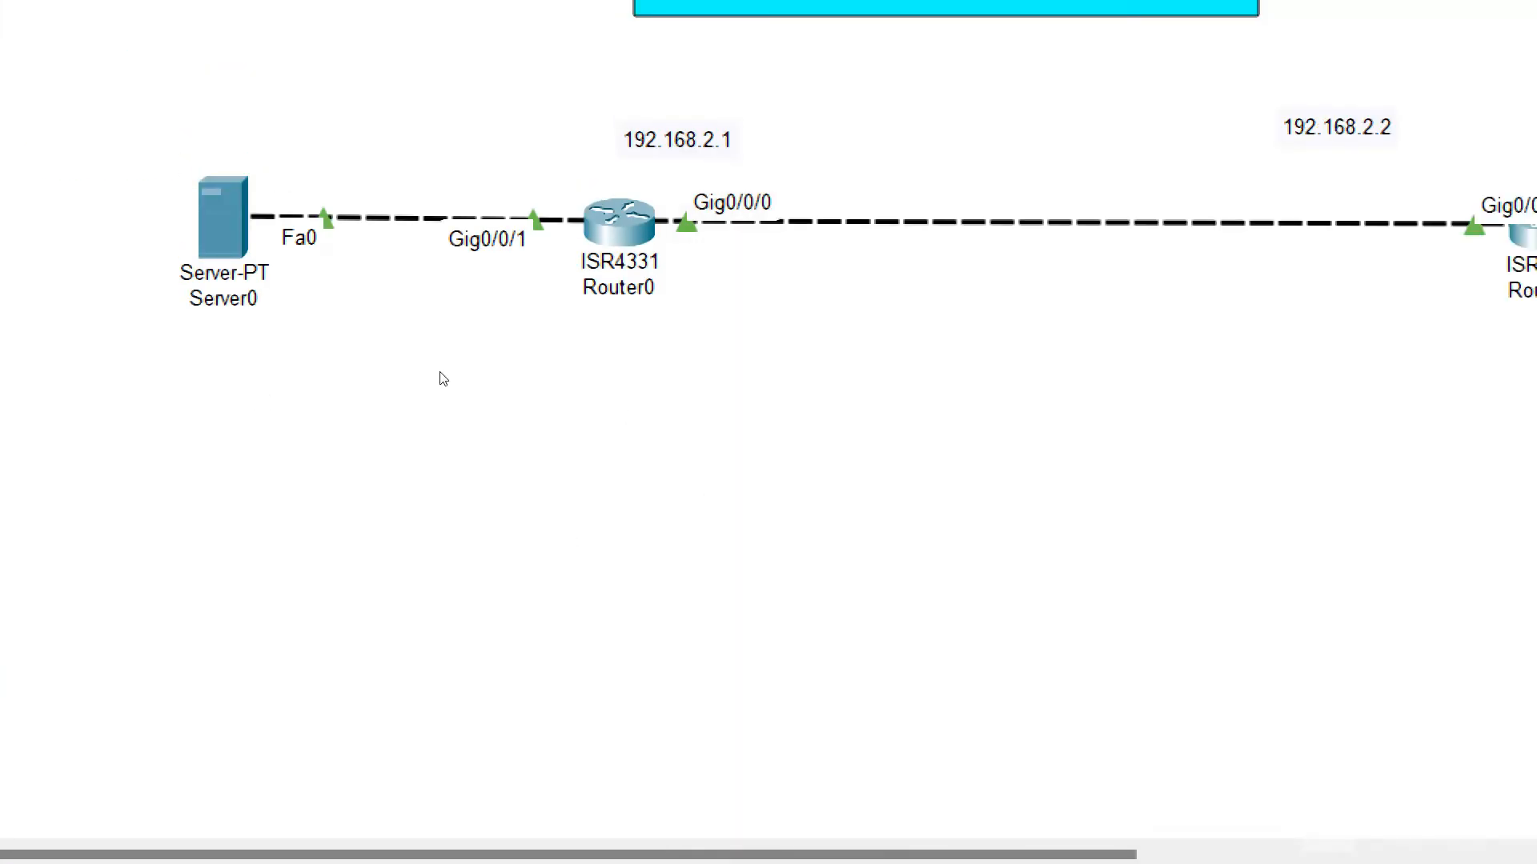
pyautogui.hotkey('alt', 'Tab')
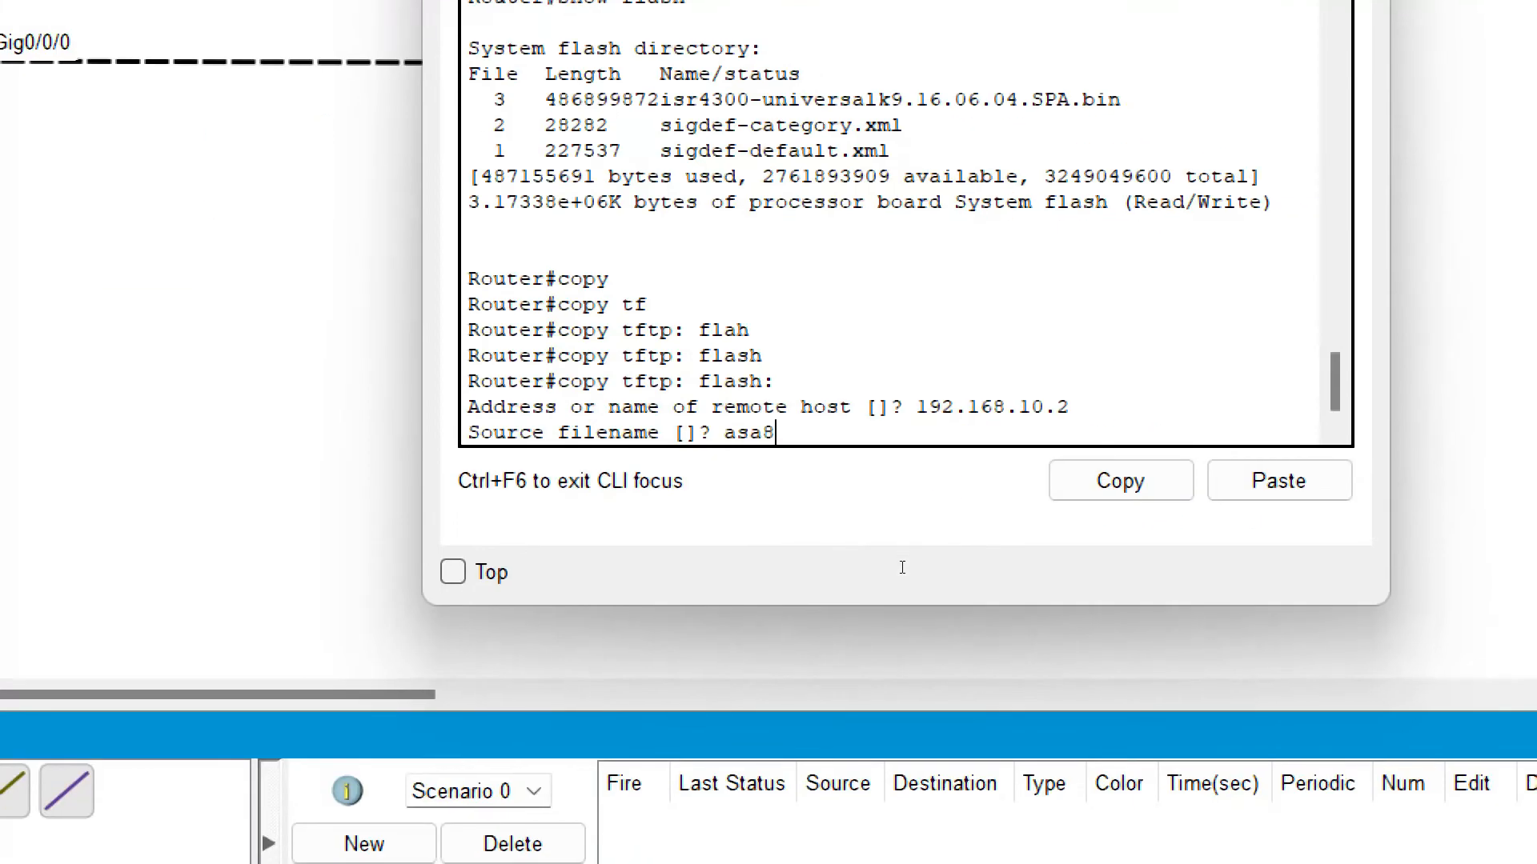
pyautogui.write('42-k8')
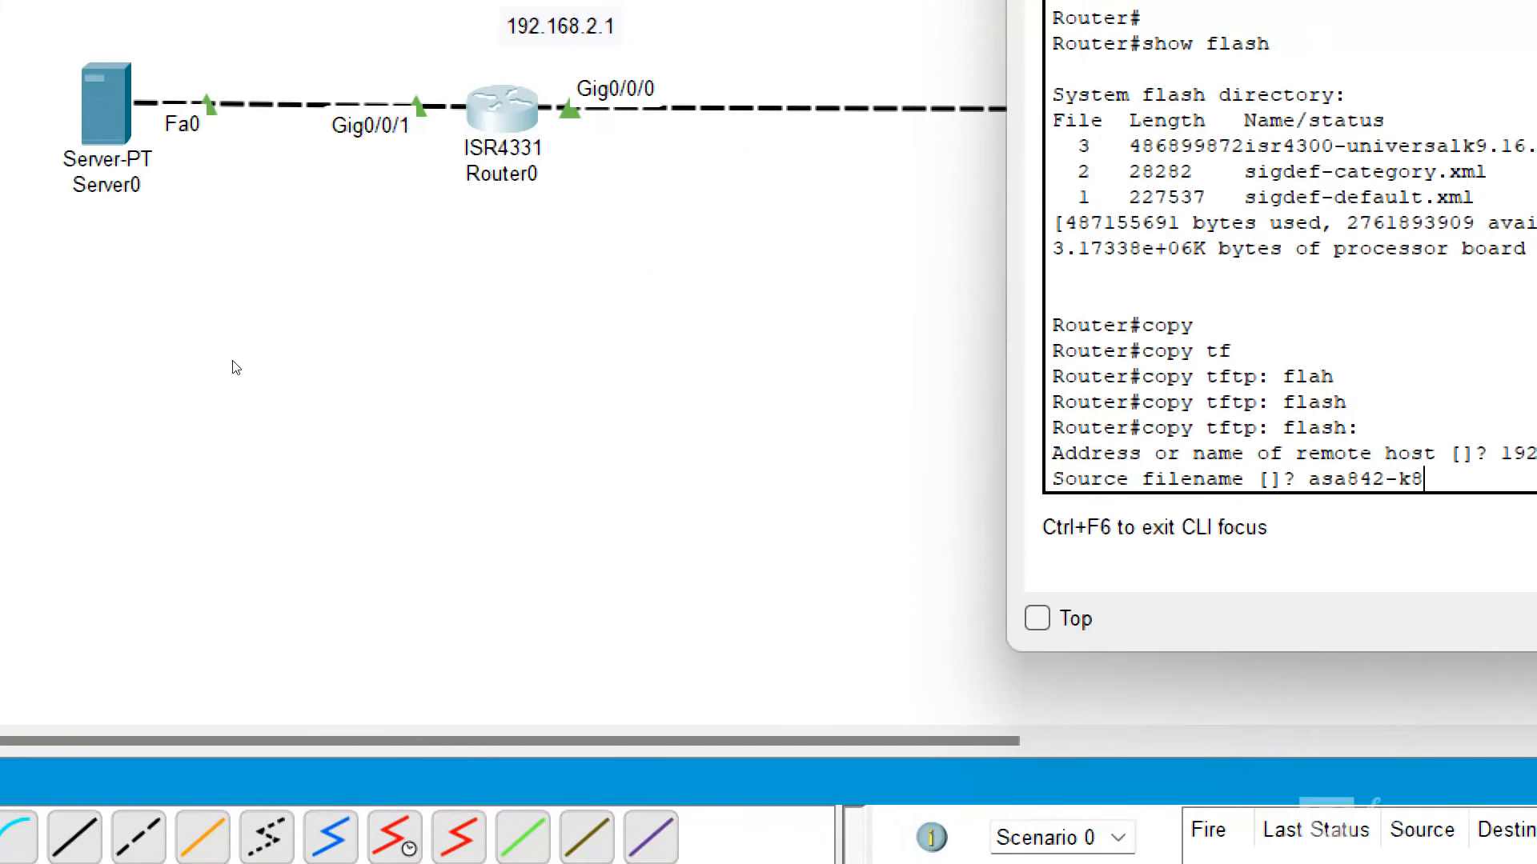
pyautogui.hotkey('alt', 'Tab')
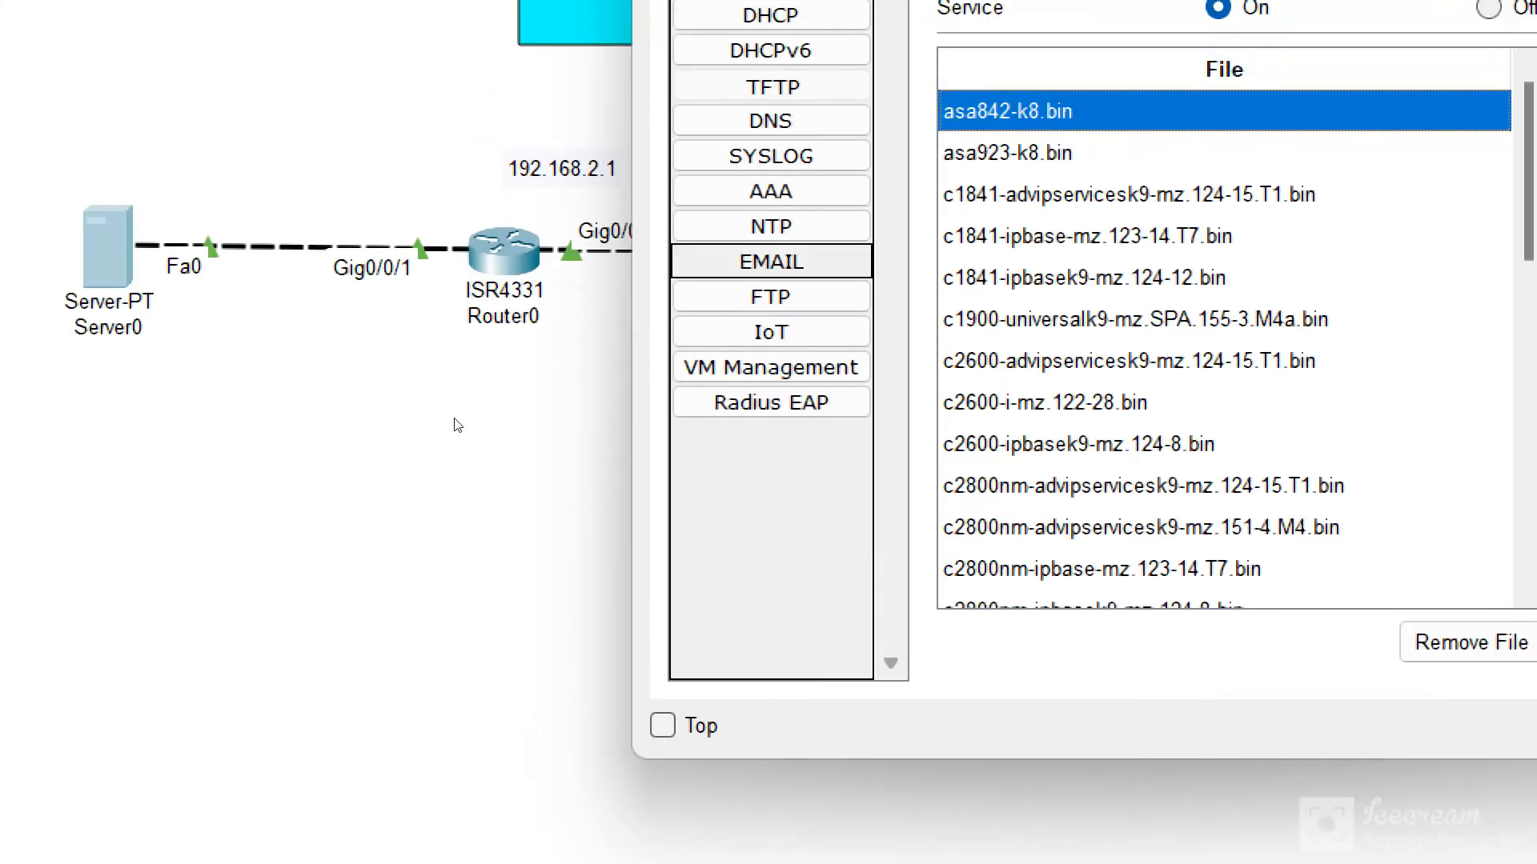
pyautogui.click(319, 488)
pyautogui.hotkey('alt', 'Tab')
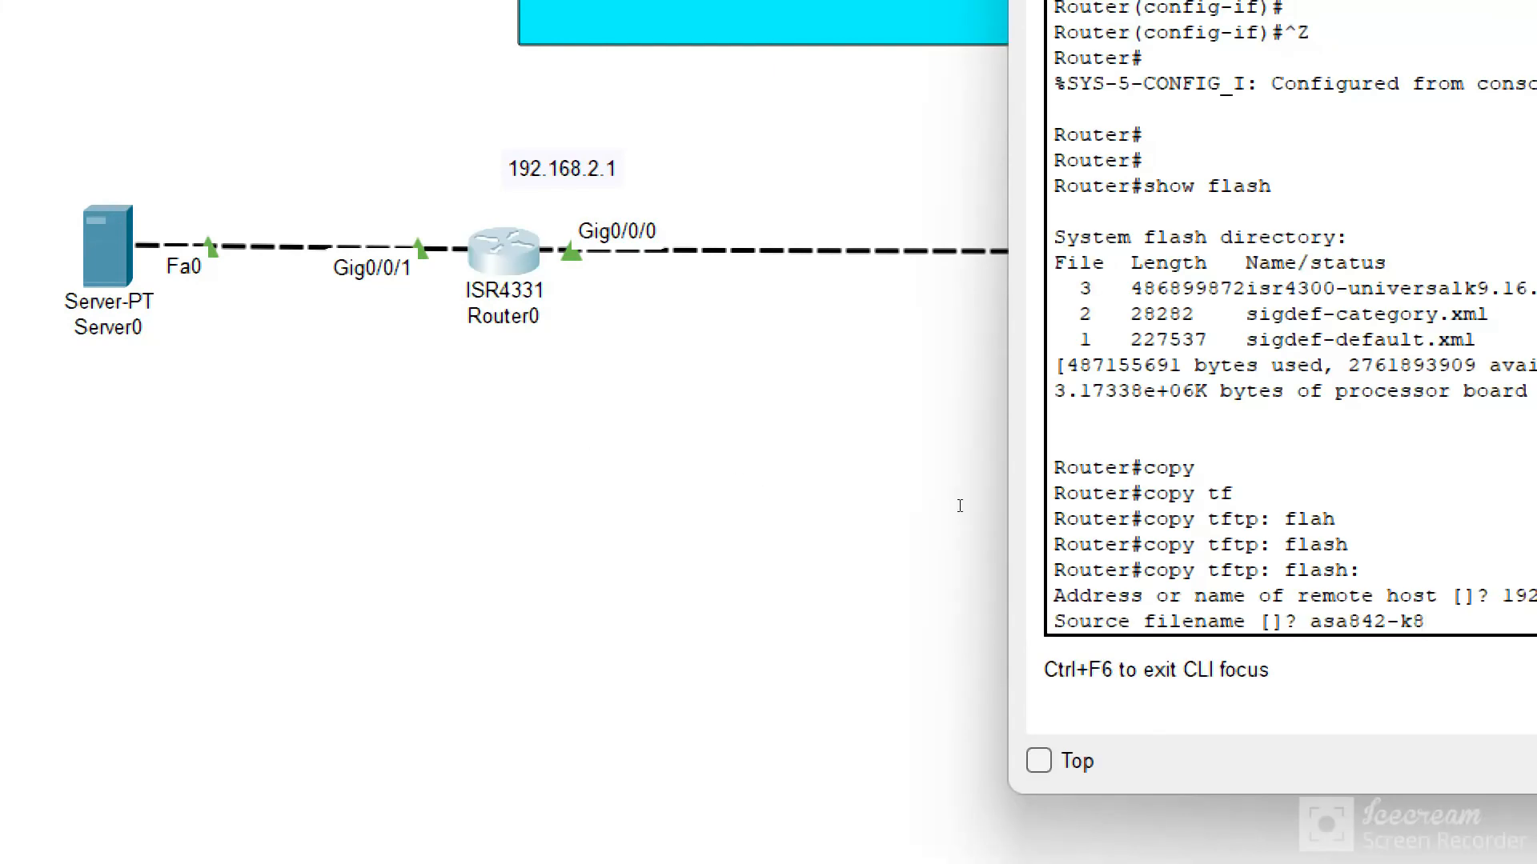
pyautogui.write('.')
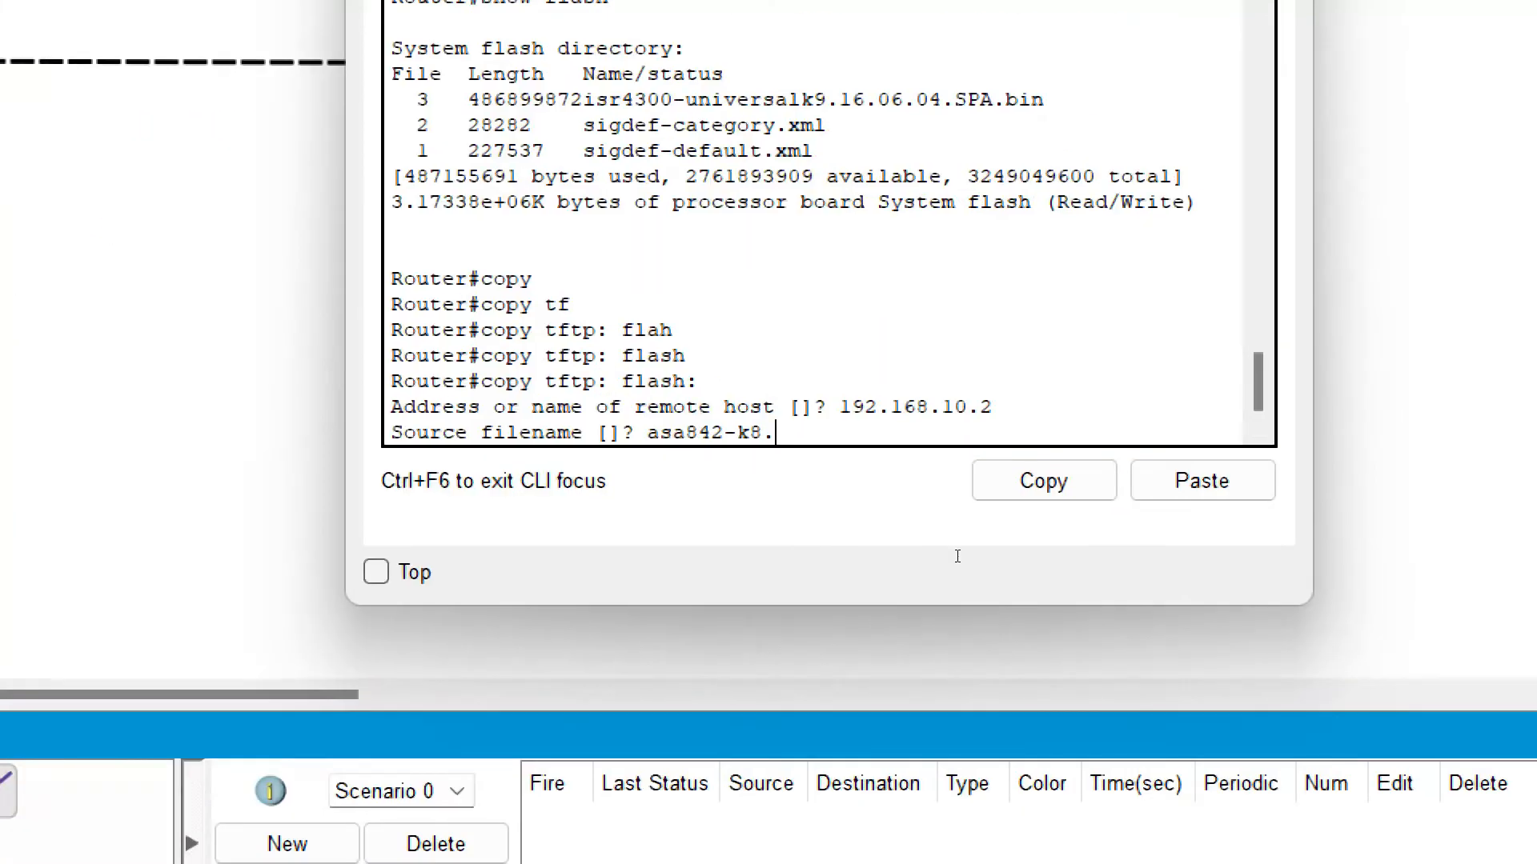
pyautogui.write('bin')
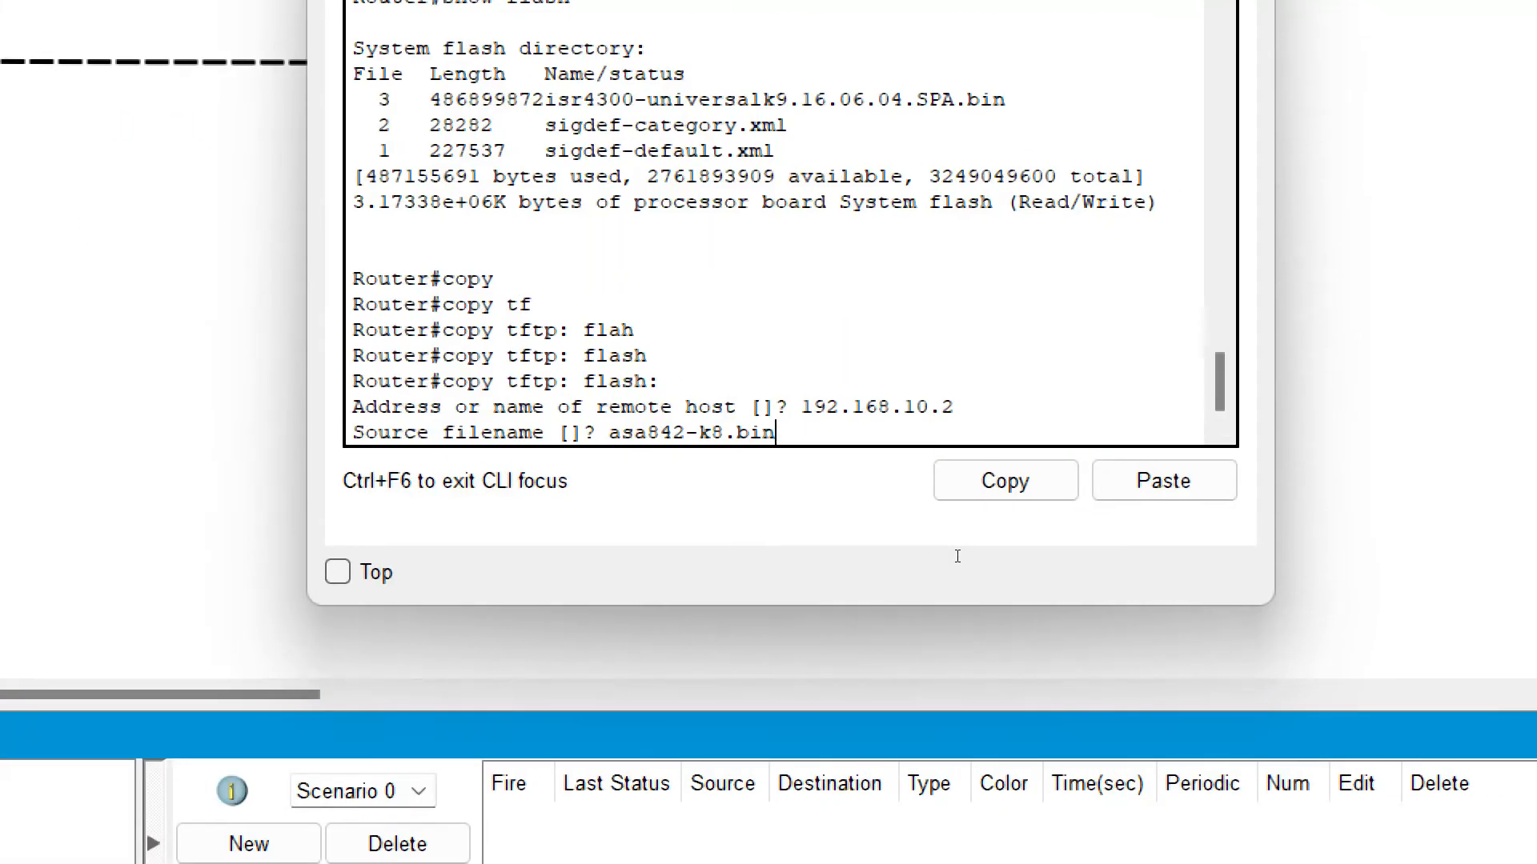
pyautogui.press('Return')
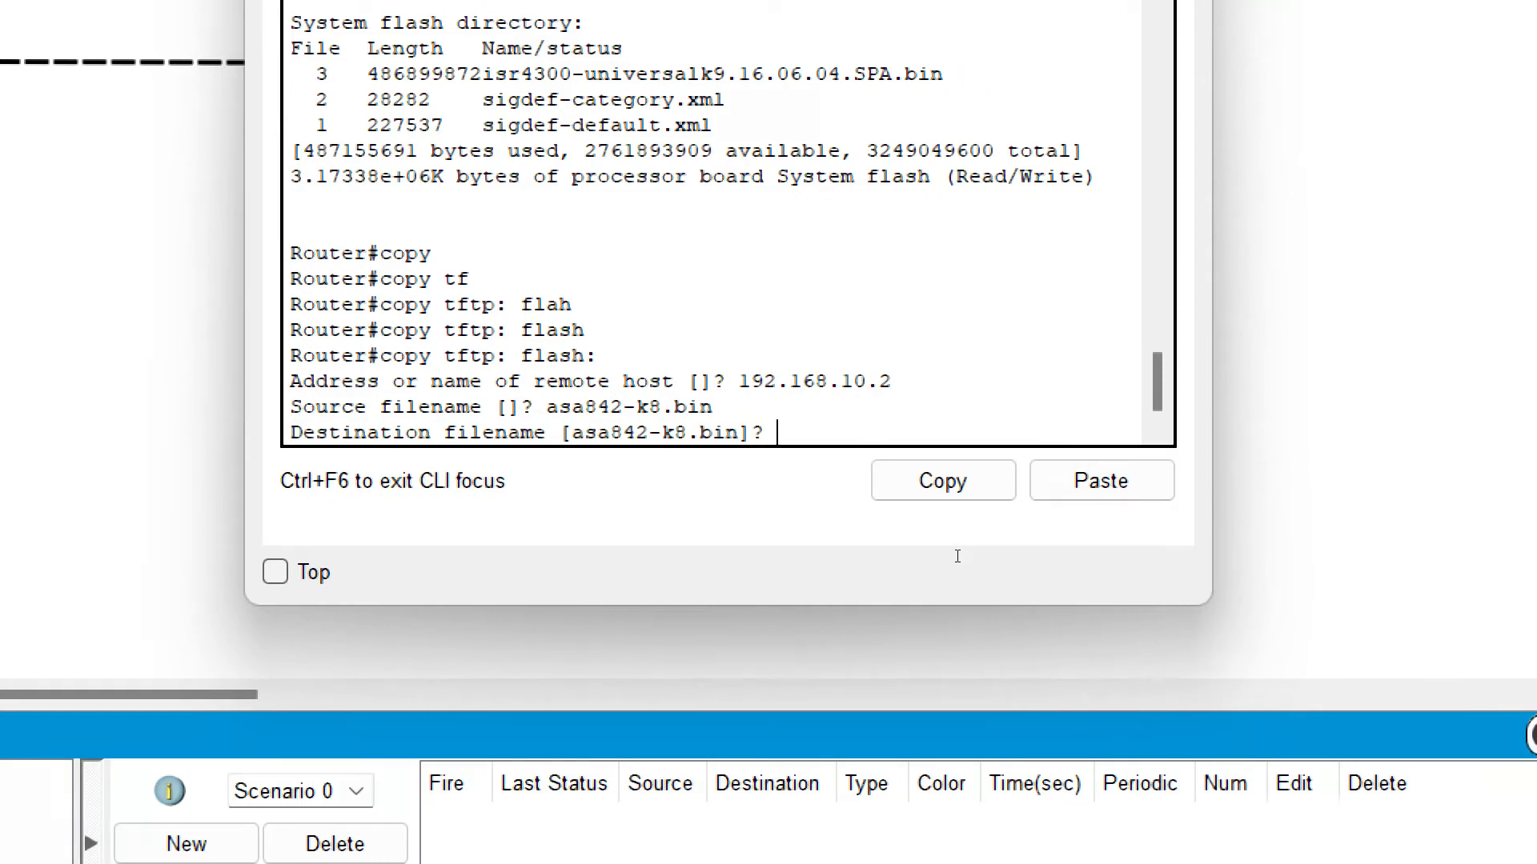
# Step: Name the destination file asa5545-k9.bin, run the copy to flash and check the transfer output
pyautogui.write('sa')
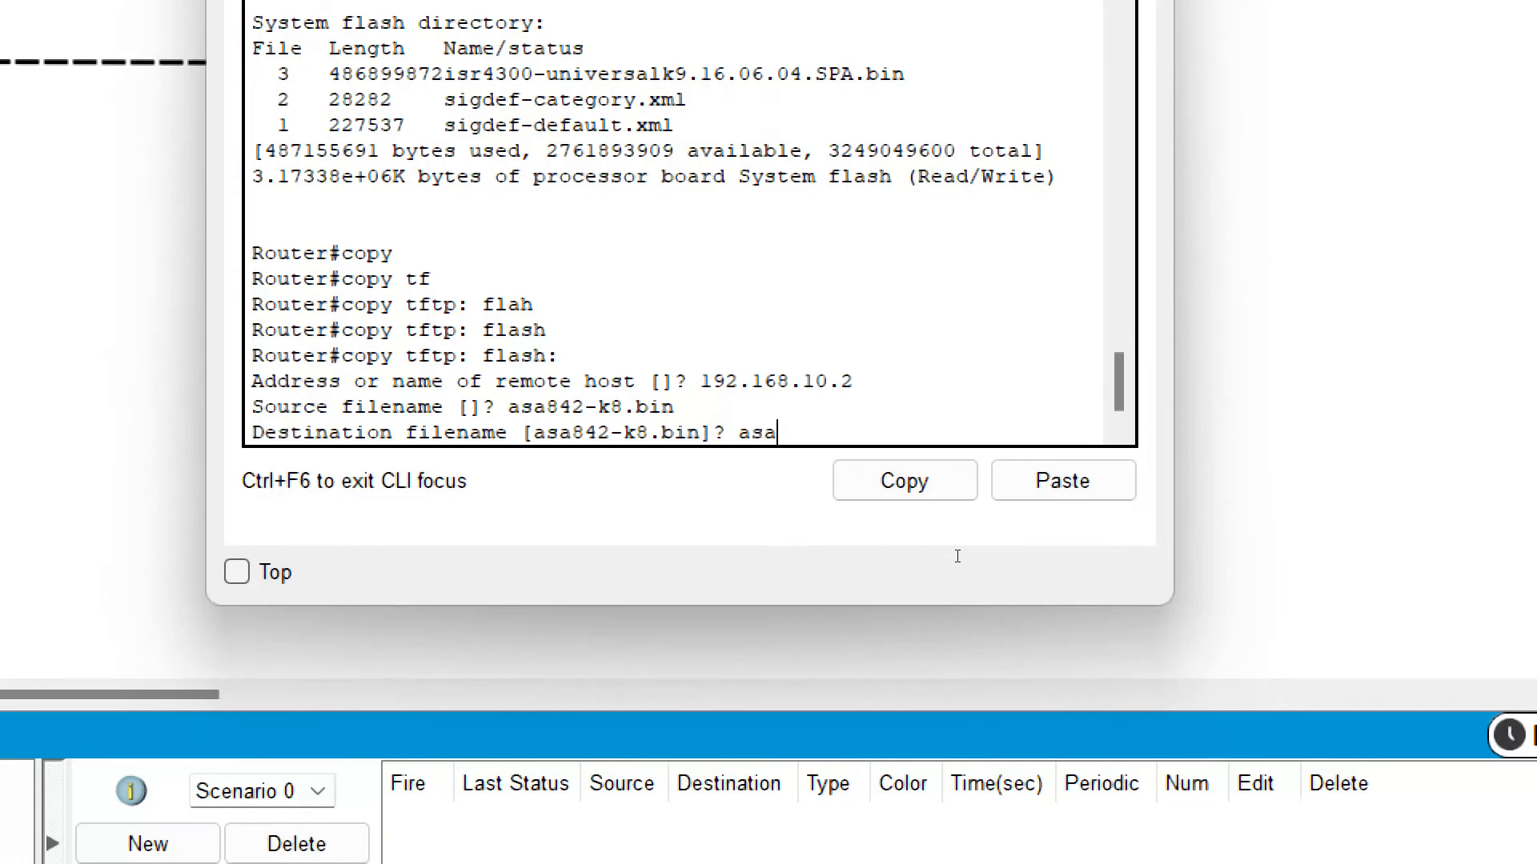
pyautogui.write('5545')
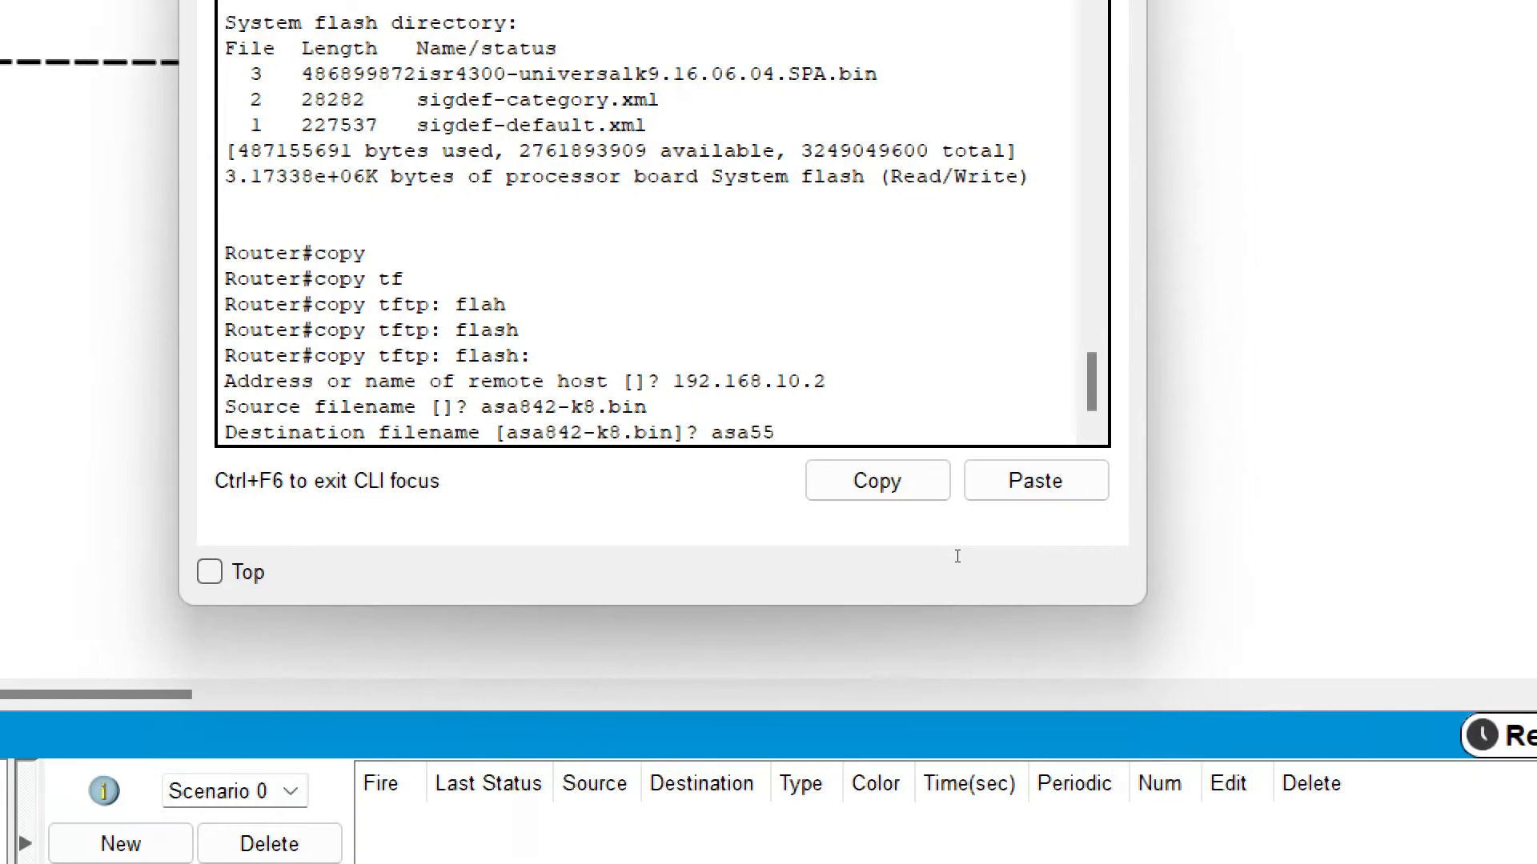
pyautogui.write('-k9.')
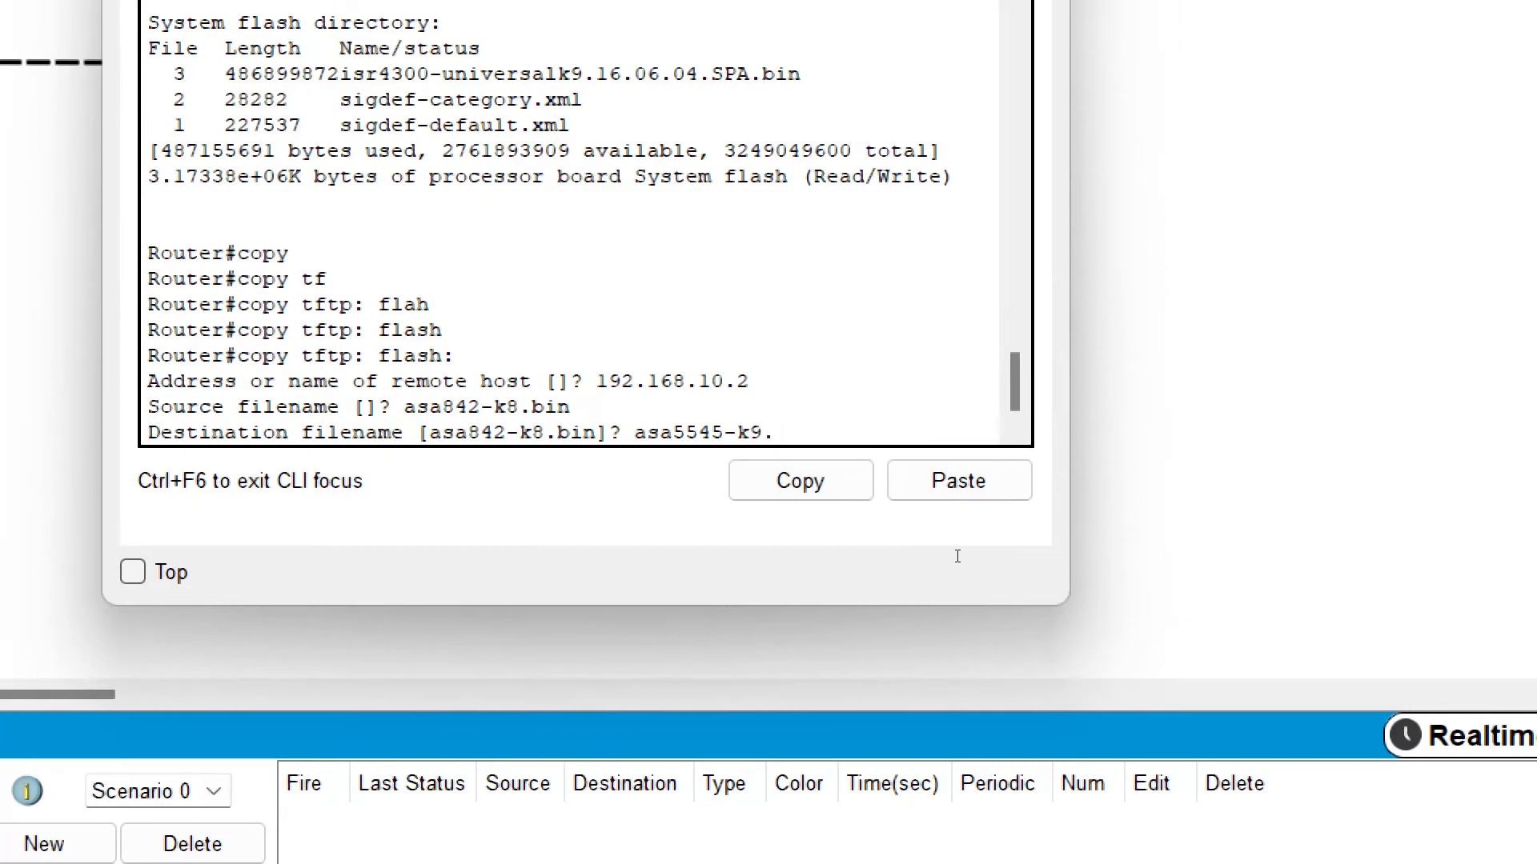
pyautogui.write('bin')
pyautogui.press('Return')
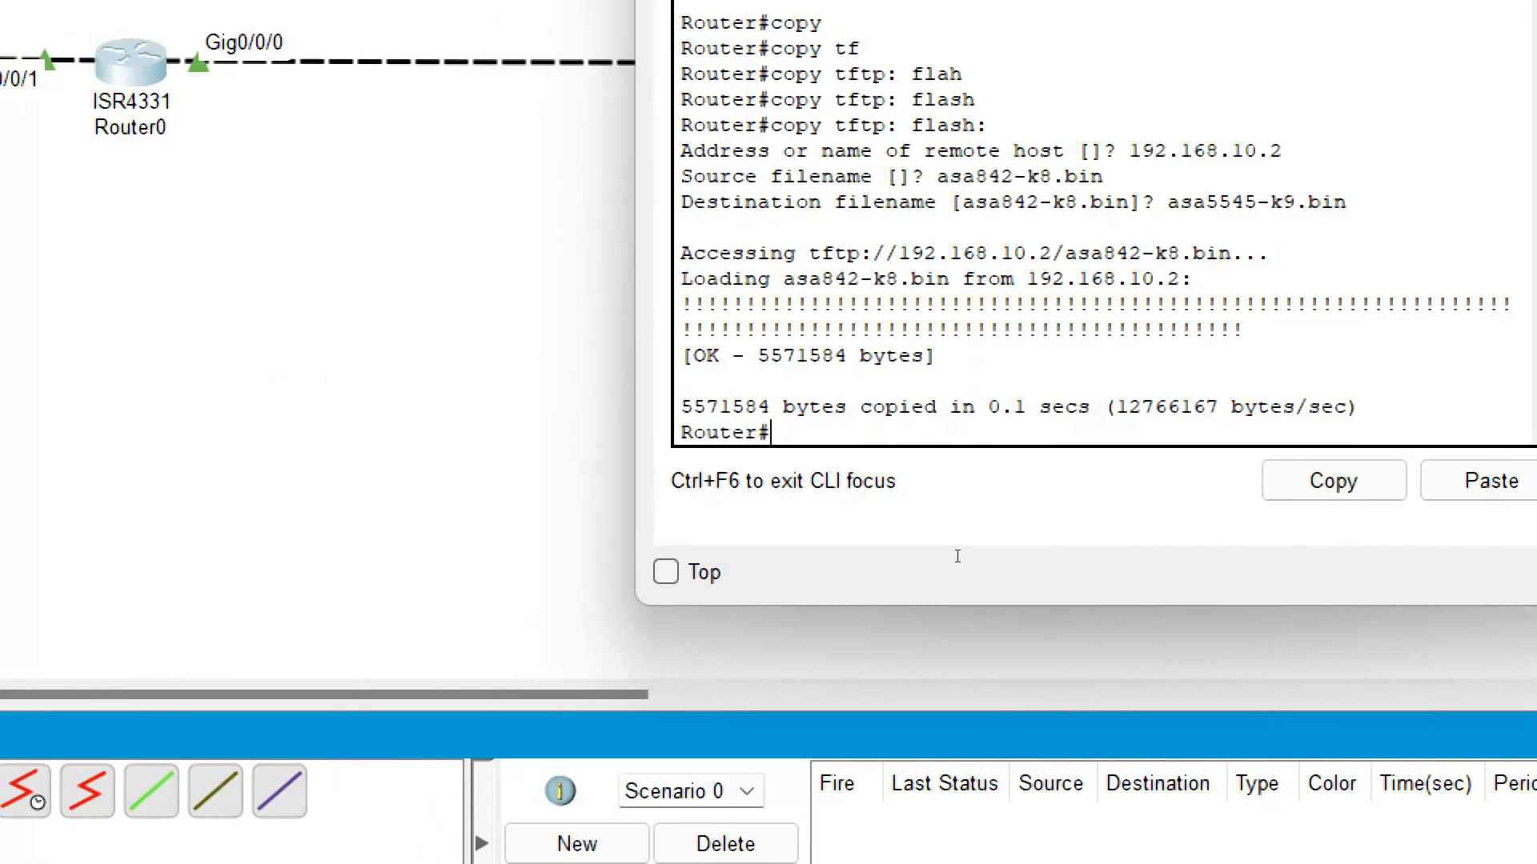
pyautogui.moveTo(763, 330); pyautogui.dragTo(1032, 308)
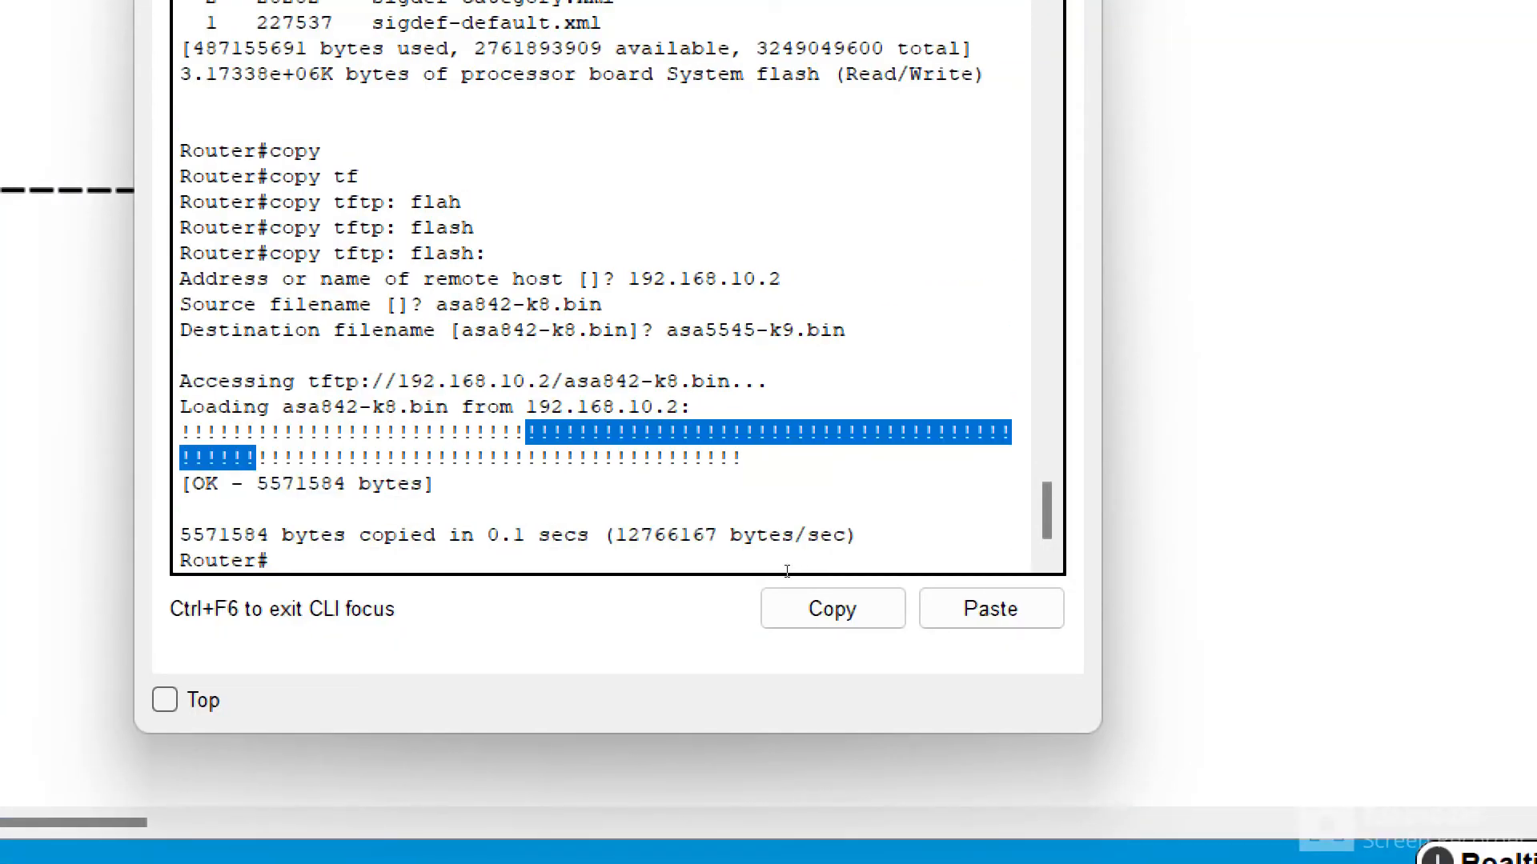
# Step: List Router0's flash contents with show flash: and check the entry for asa5545-k9.bin
pyautogui.click(811, 566)
pyautogui.write('show fla')
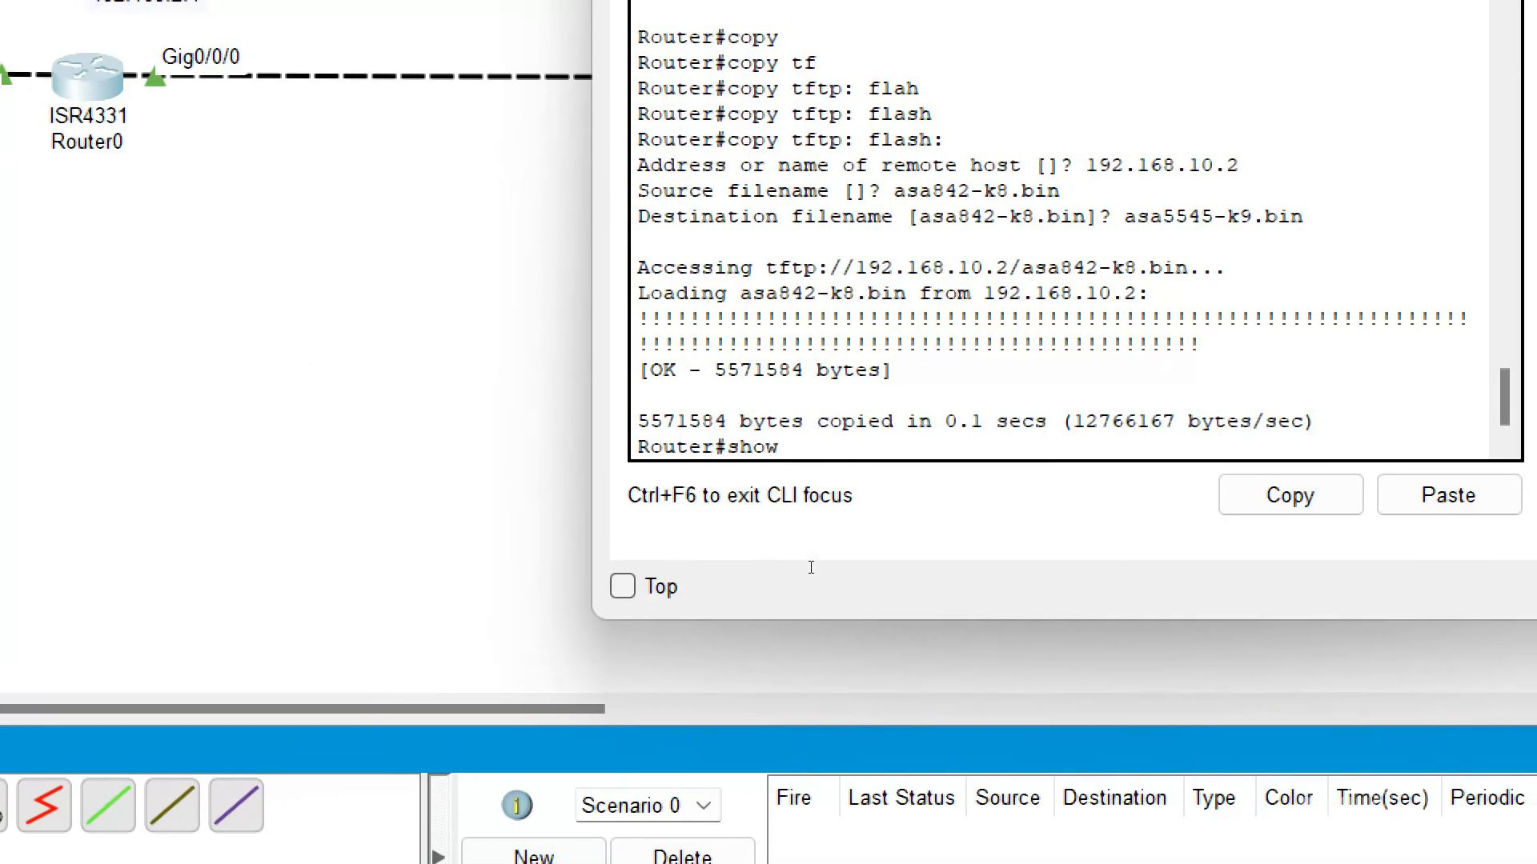
pyautogui.write('hs')
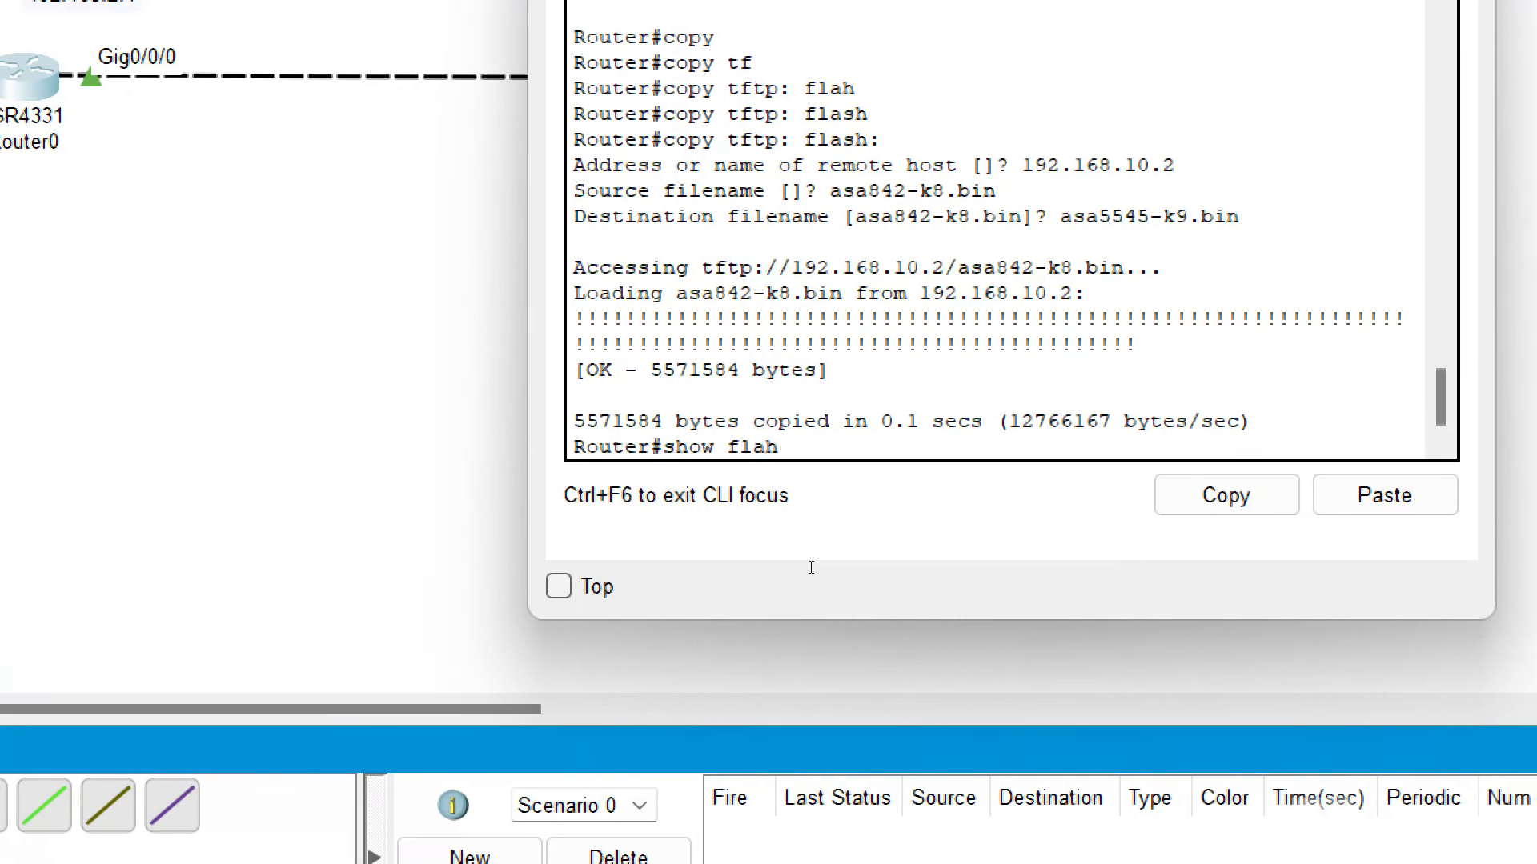
pyautogui.press('BackSpace')
pyautogui.press('BackSpace')
pyautogui.write('sh:')
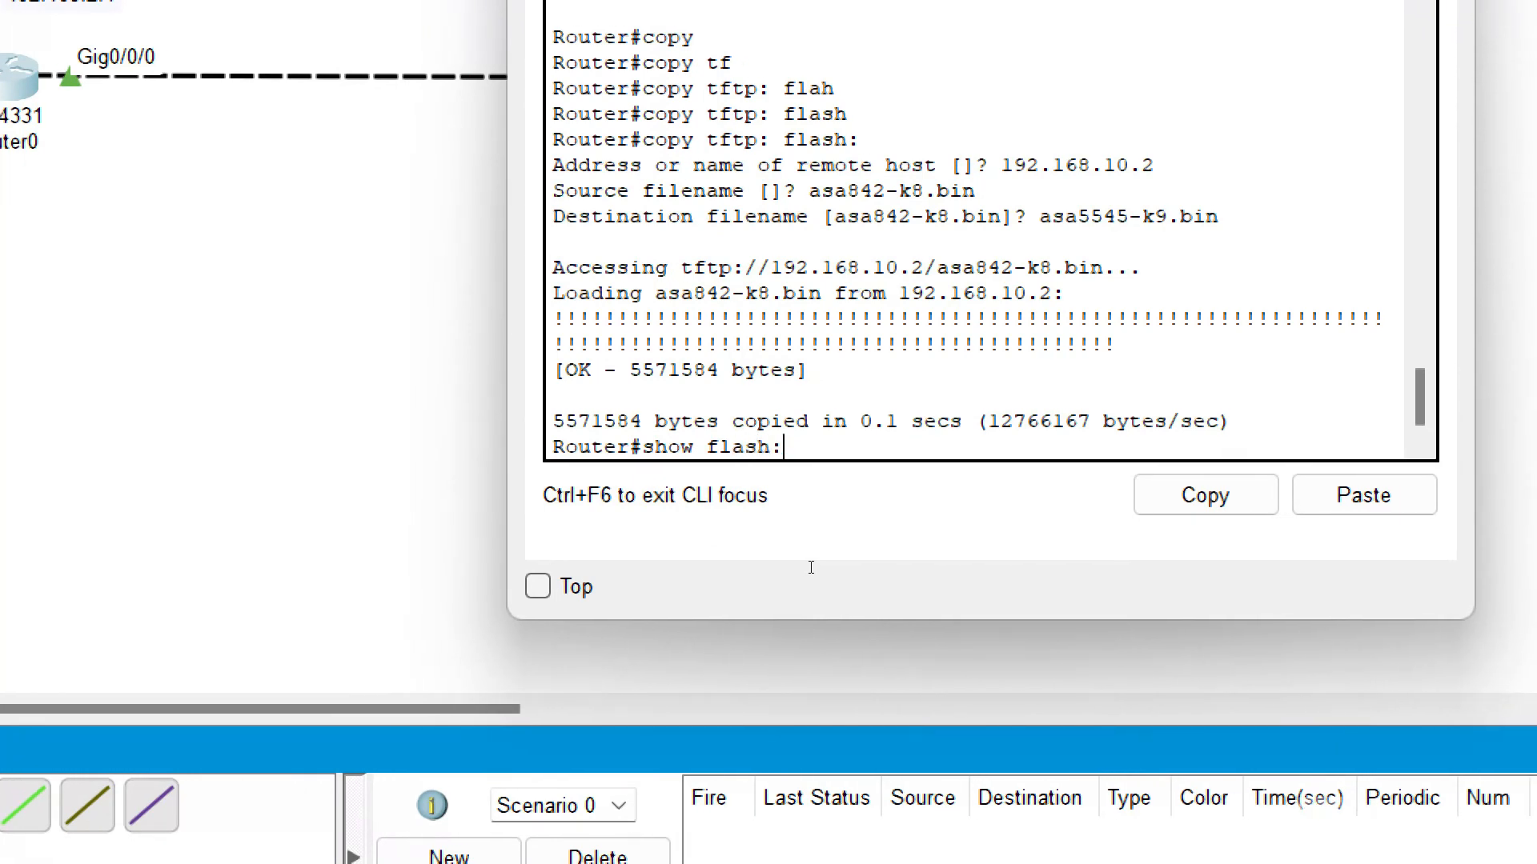
pyautogui.press('Return')
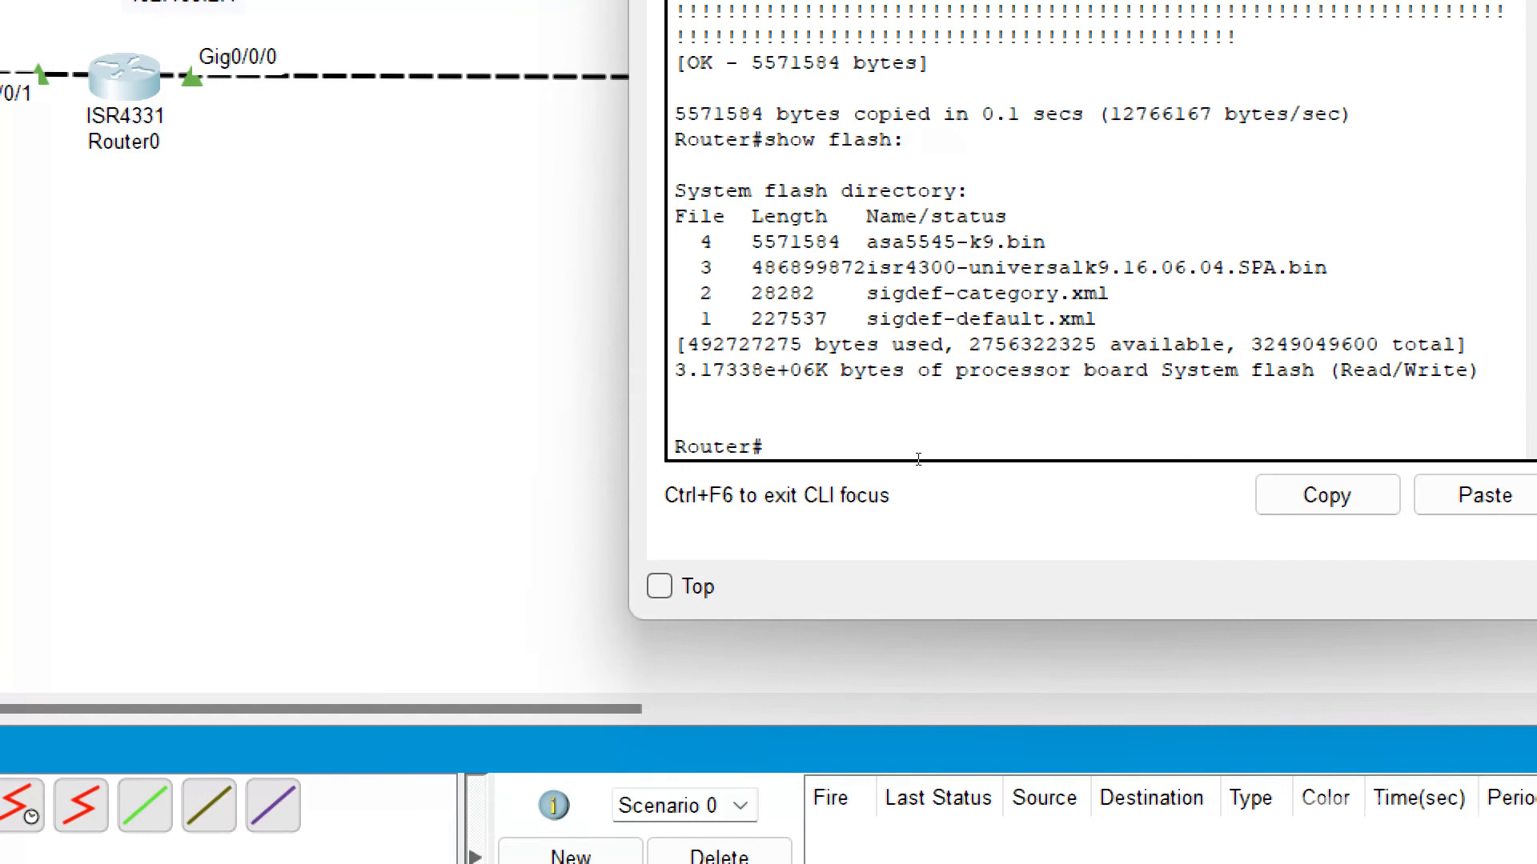
pyautogui.tripleClick(1023, 242)
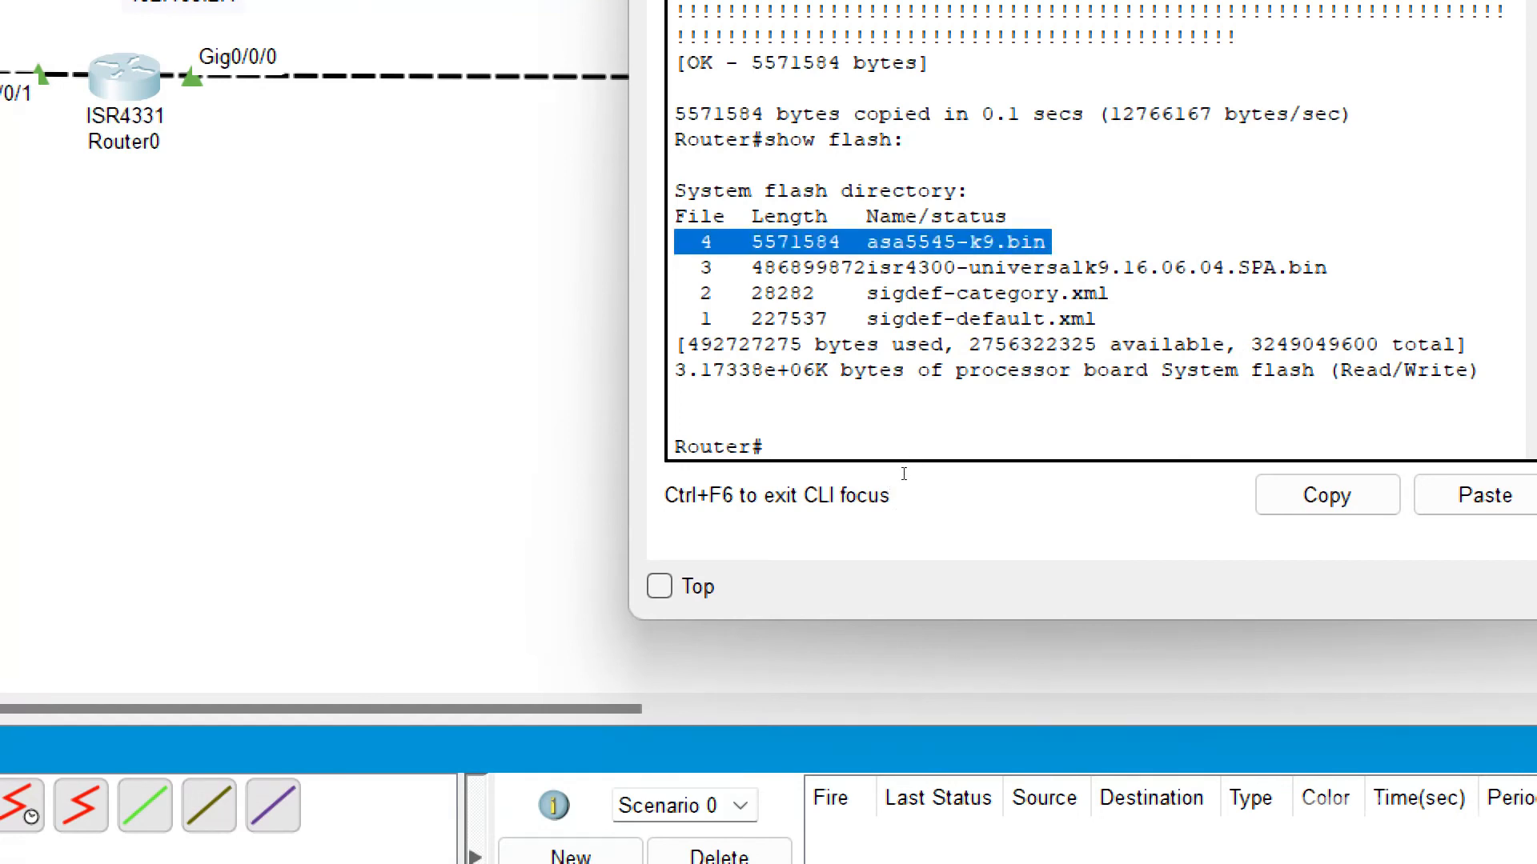
pyautogui.click(873, 565)
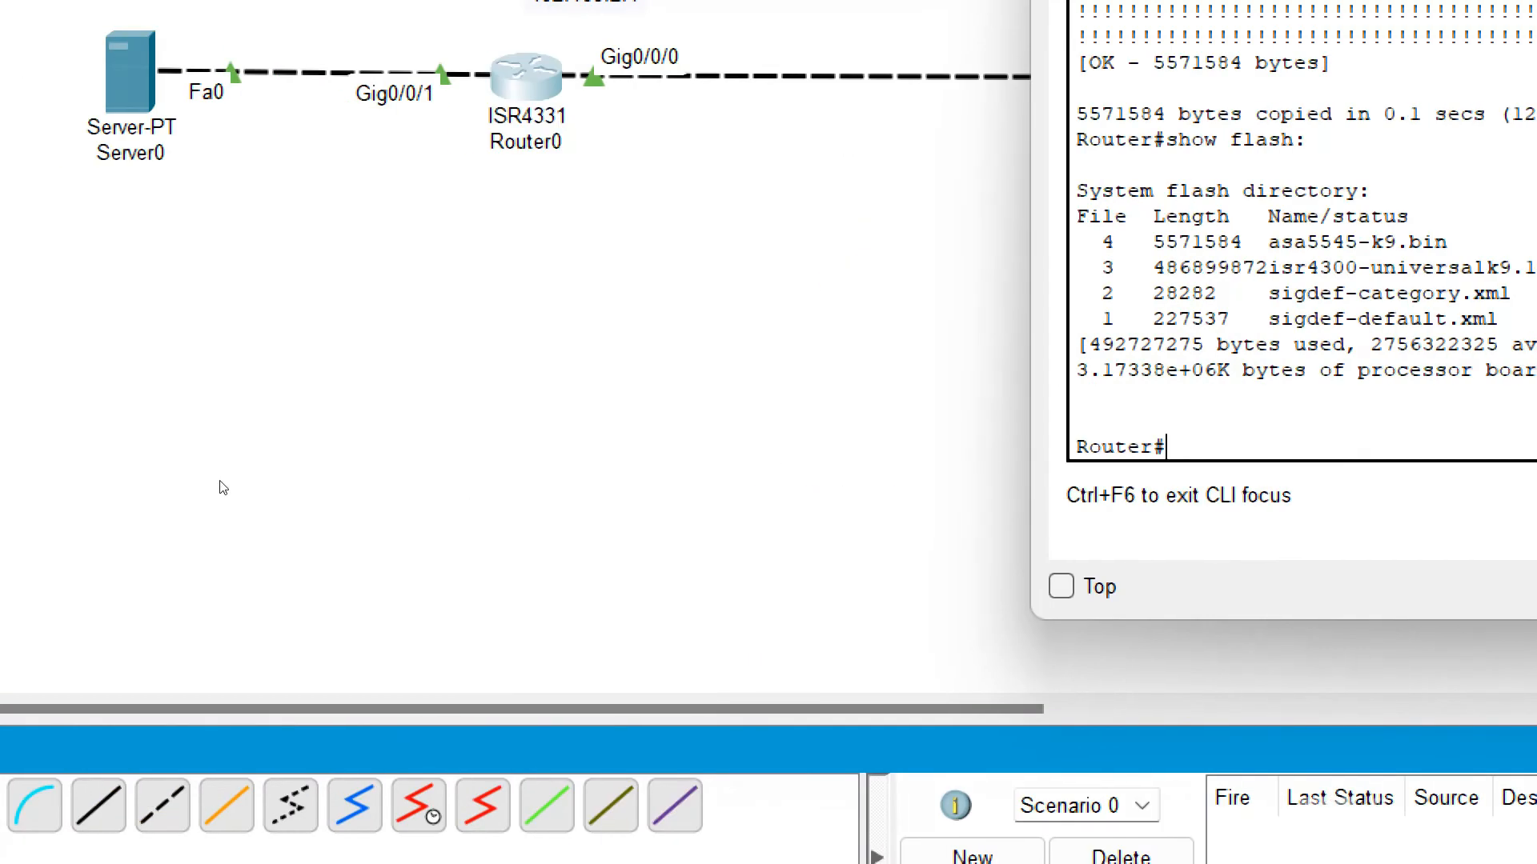
pyautogui.write('copy')
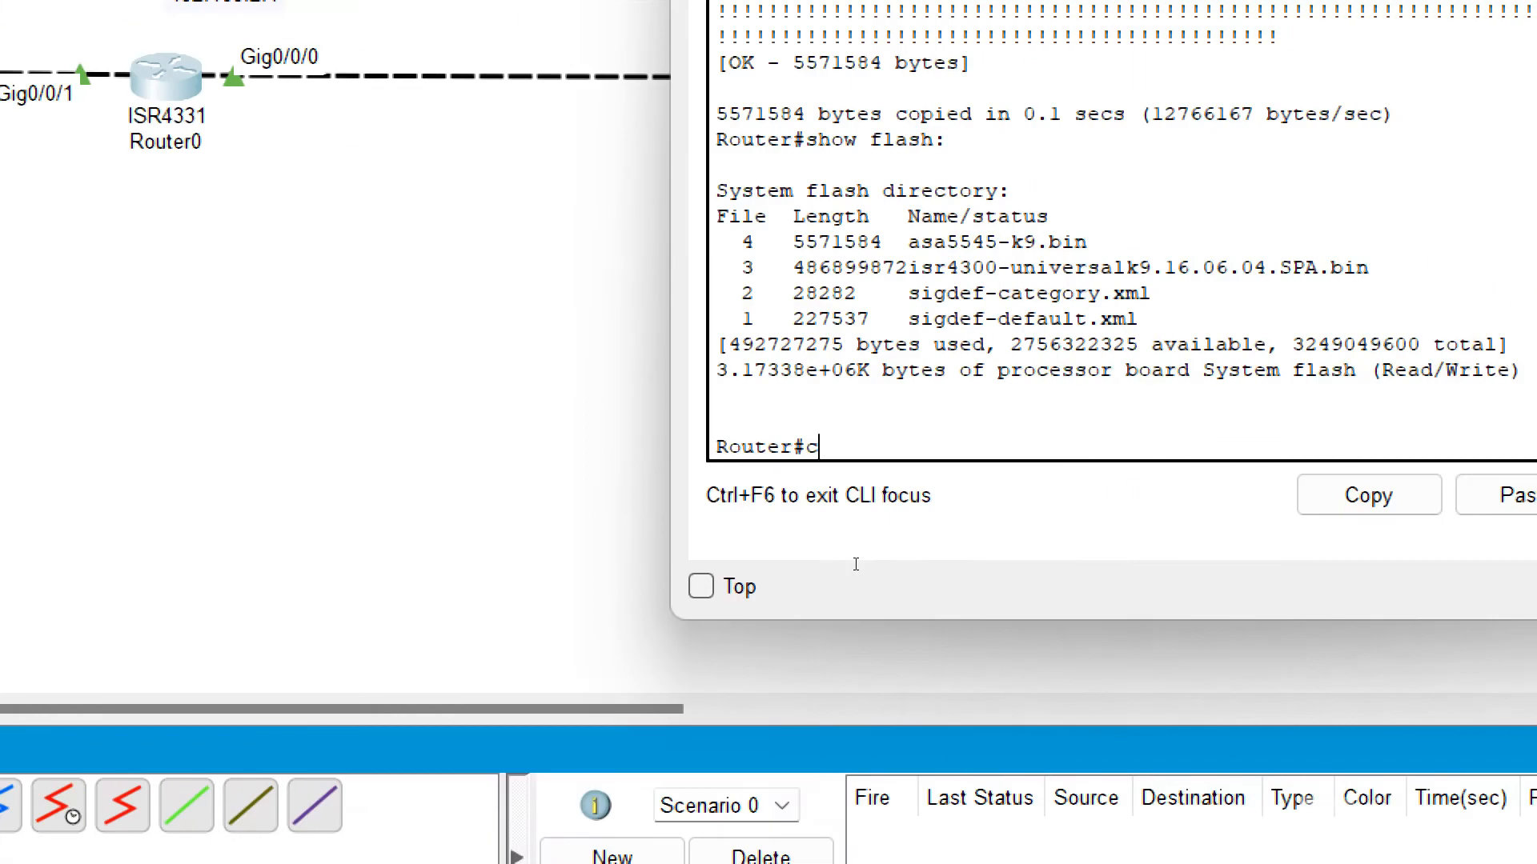
pyautogui.press('Tab')
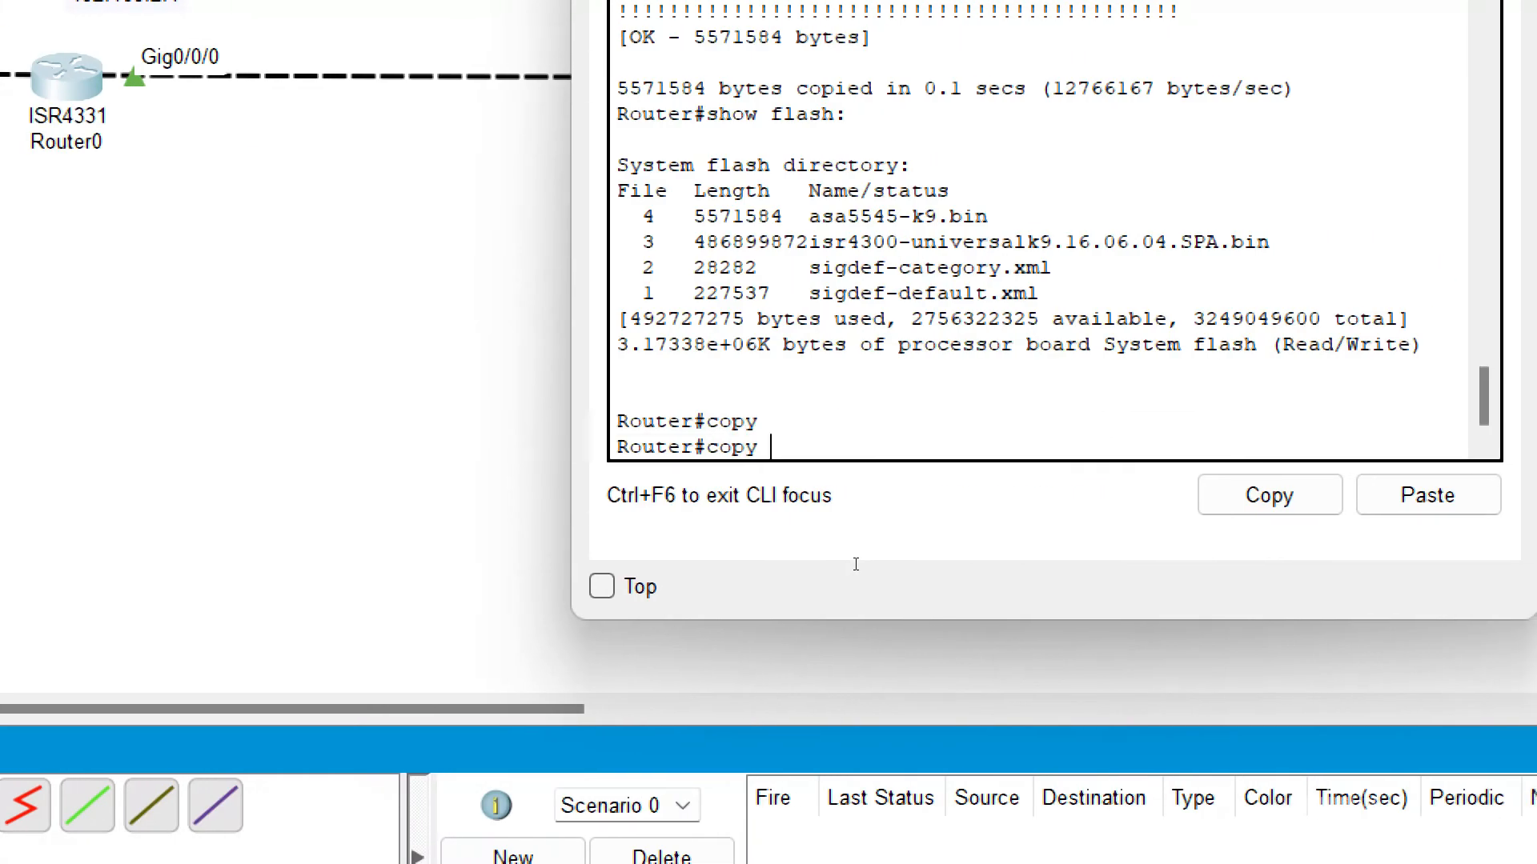
pyautogui.write('run')
pyautogui.press('Tab')
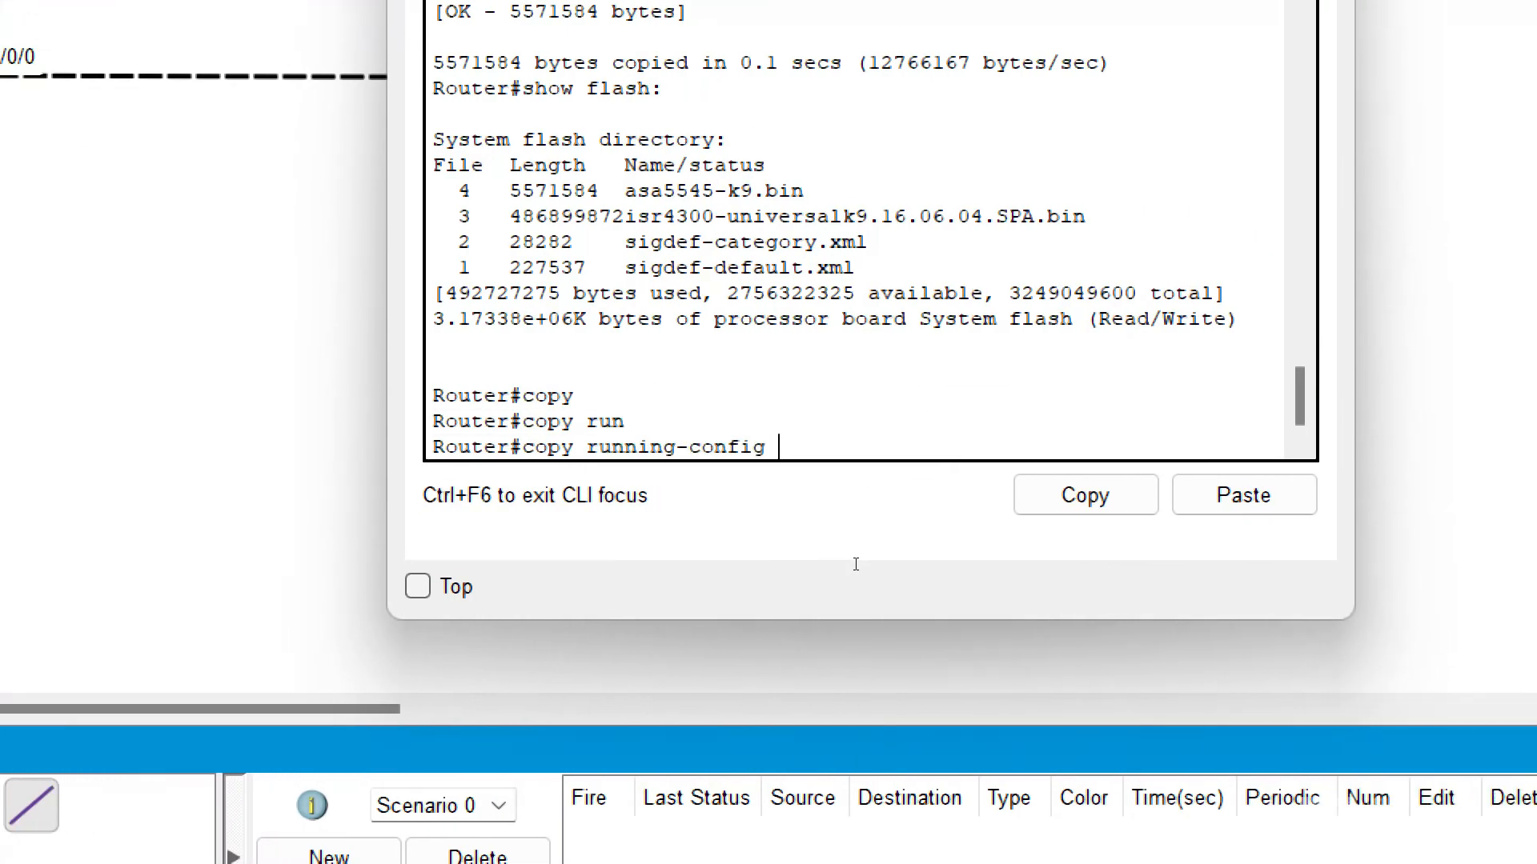
pyautogui.press('BackSpace')
pyautogui.press('BackSpace')
pyautogui.press('BackSpace')
pyautogui.press('BackSpace')
pyautogui.press('BackSpace')
pyautogui.press('BackSpace')
pyautogui.press('BackSpace')
pyautogui.press('BackSpace')
pyautogui.press('BackSpace')
pyautogui.press('BackSpace')
pyautogui.press('BackSpace')
pyautogui.press('BackSpace')
pyautogui.press('BackSpace')
pyautogui.press('BackSpace')
pyautogui.press('BackSpace')
pyautogui.press('BackSpace')
pyautogui.press('BackSpace')
pyautogui.press('BackSpace')
pyautogui.press('BackSpace')
pyautogui.press('BackSpace')
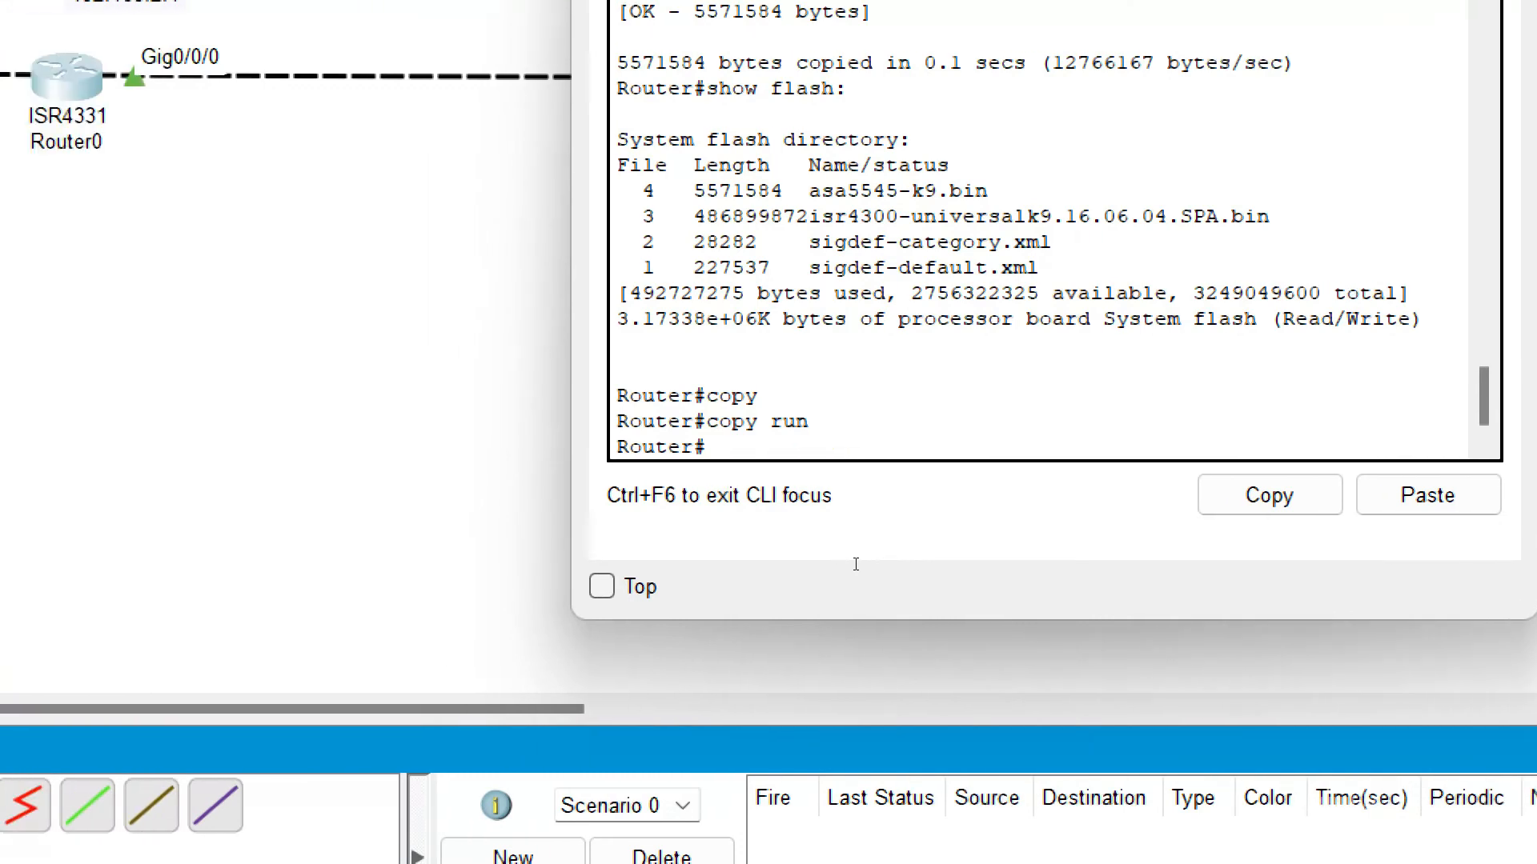
# Step: Start a copy of Router0's running configuration to TFTP with copy running-config tftp:
pyautogui.write('conf')
pyautogui.press('BackSpace')
pyautogui.press('BackSpace')
pyautogui.press('BackSpace')
pyautogui.write('op')
pyautogui.press('Tab')
pyautogui.write('run')
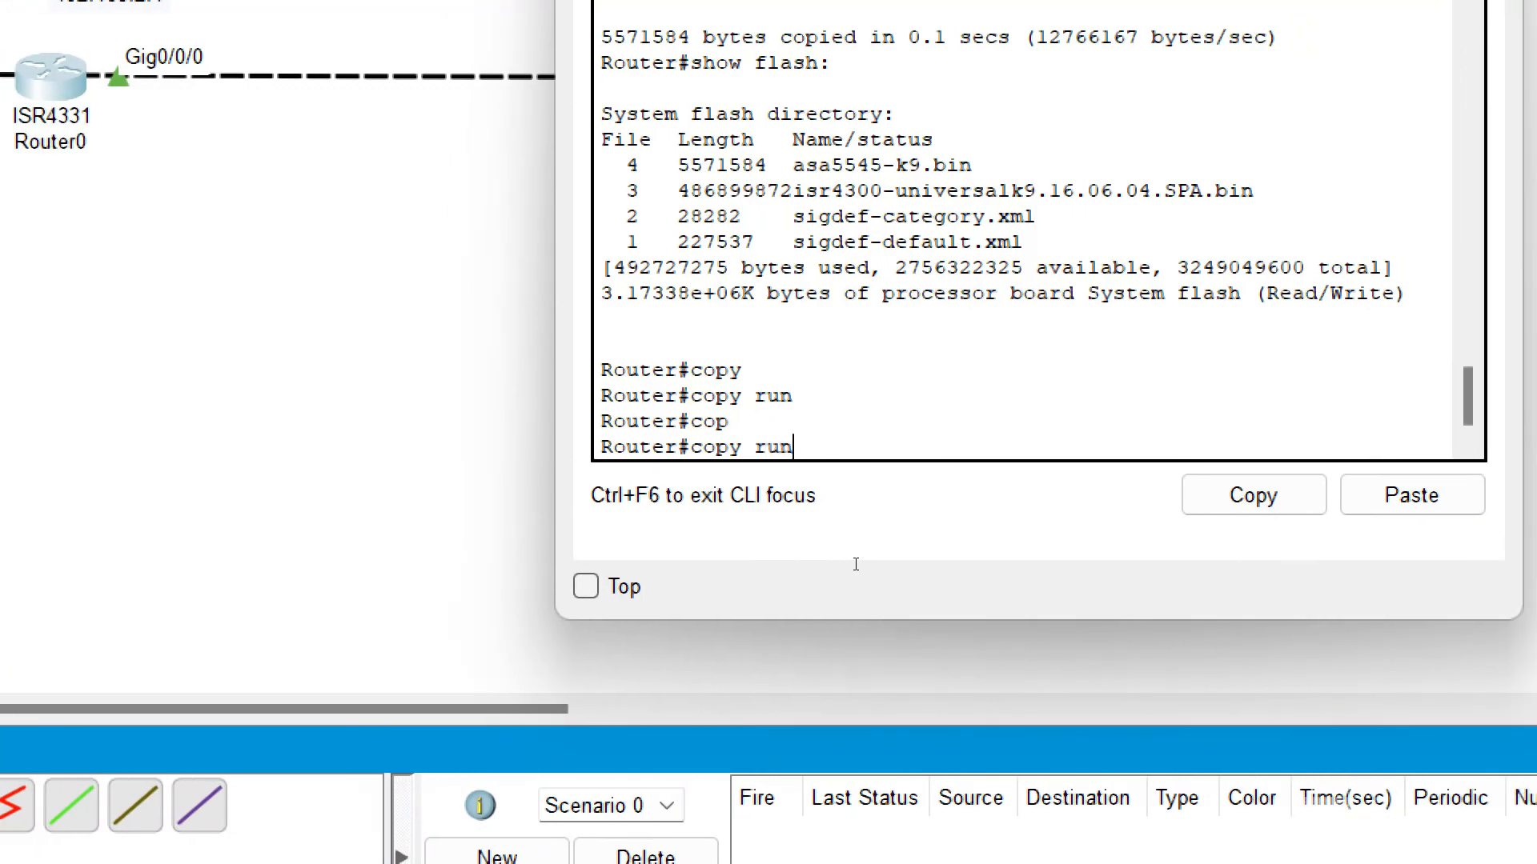
pyautogui.press('Tab')
pyautogui.write('tf')
pyautogui.press('Tab')
pyautogui.press('Return')
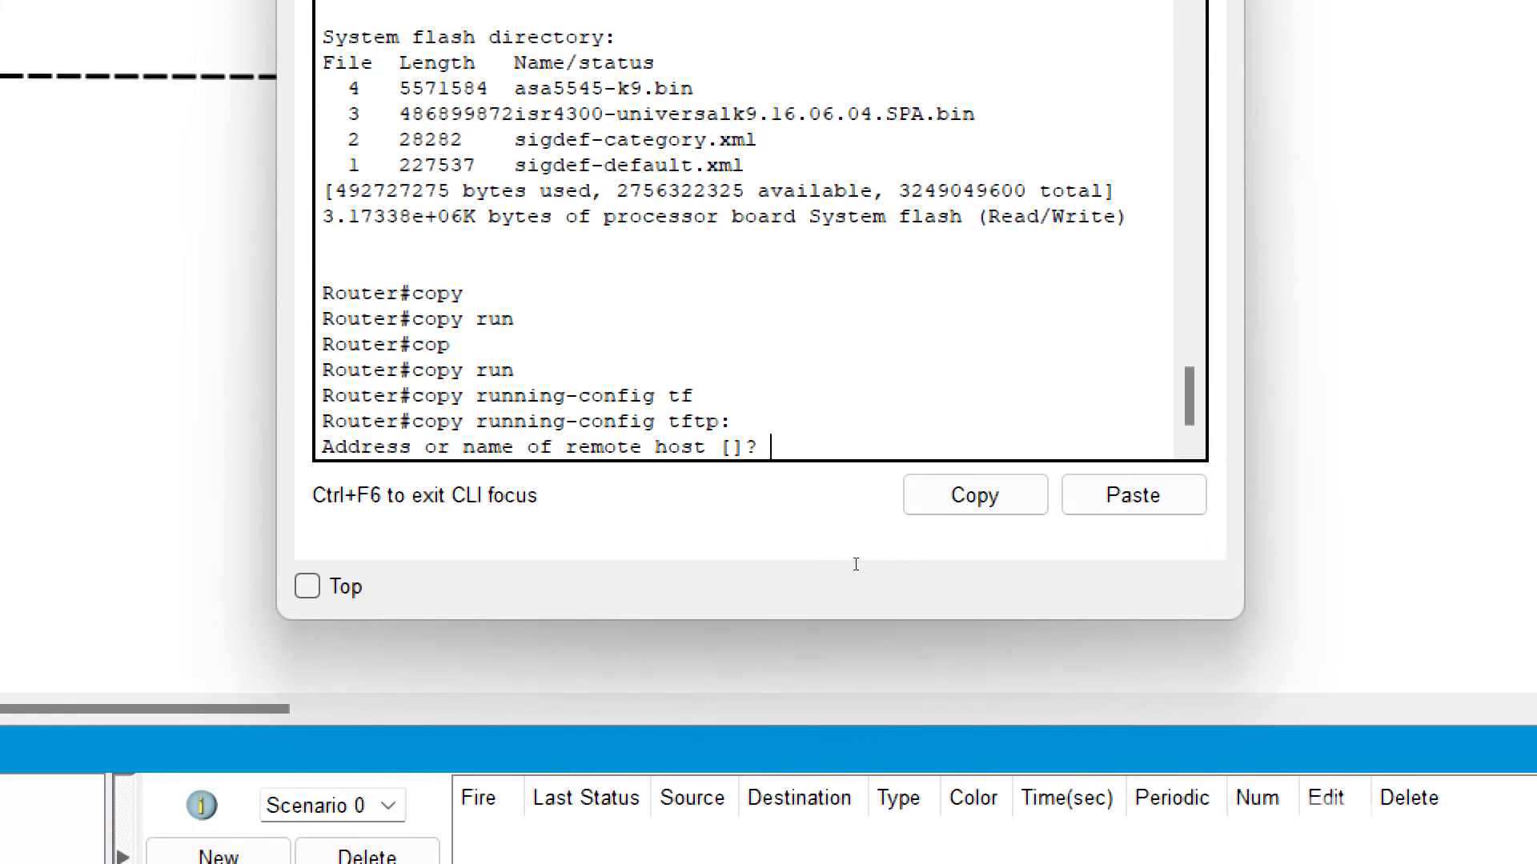
# Step: Enter 192.168.10.2 as the remote host address for the running-config backup
pyautogui.write('192.168.')
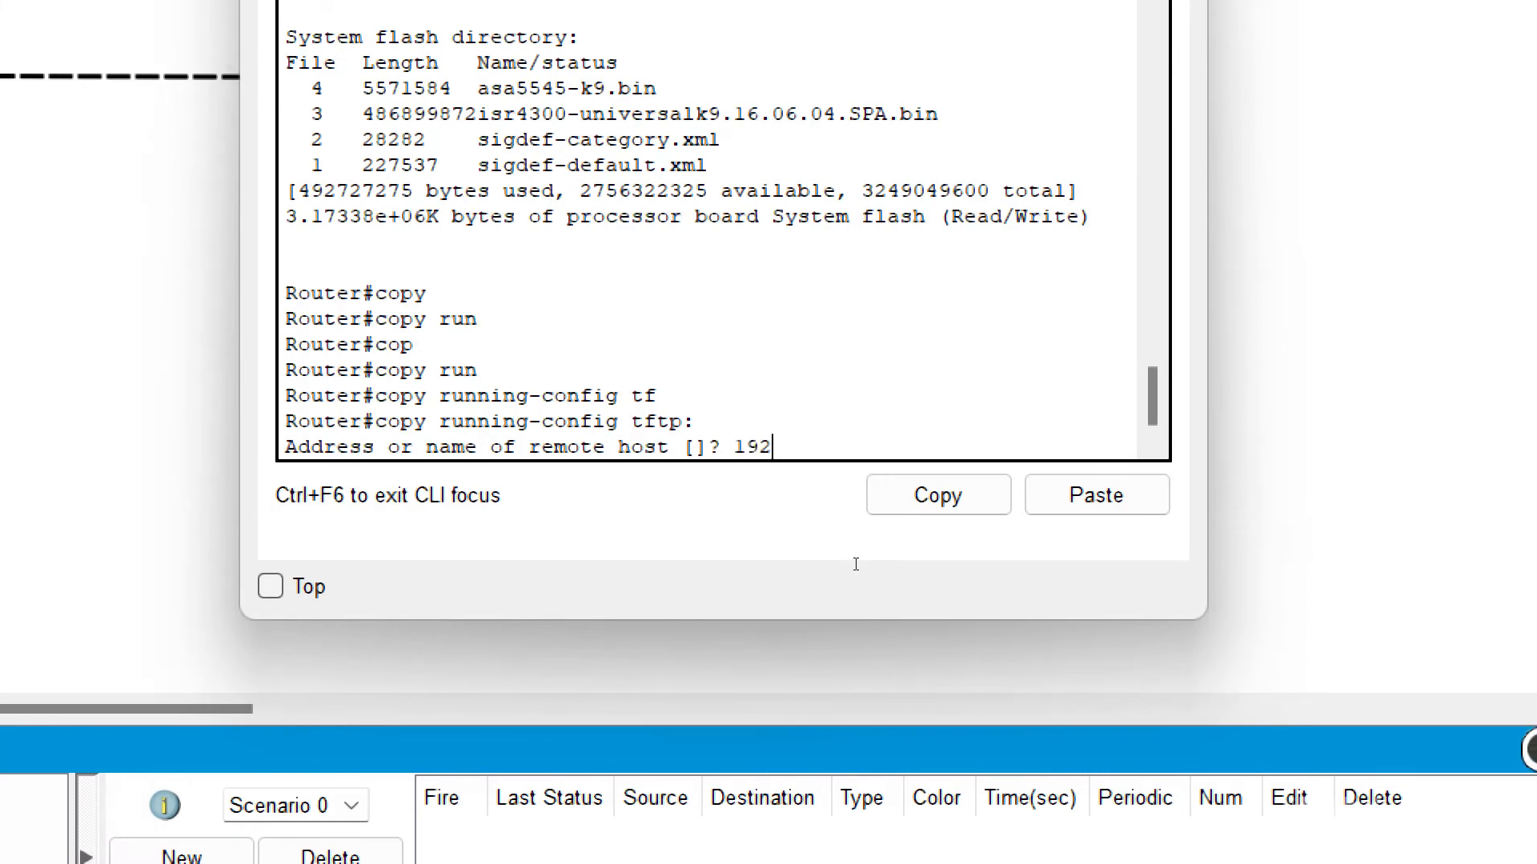
pyautogui.write('10.2')
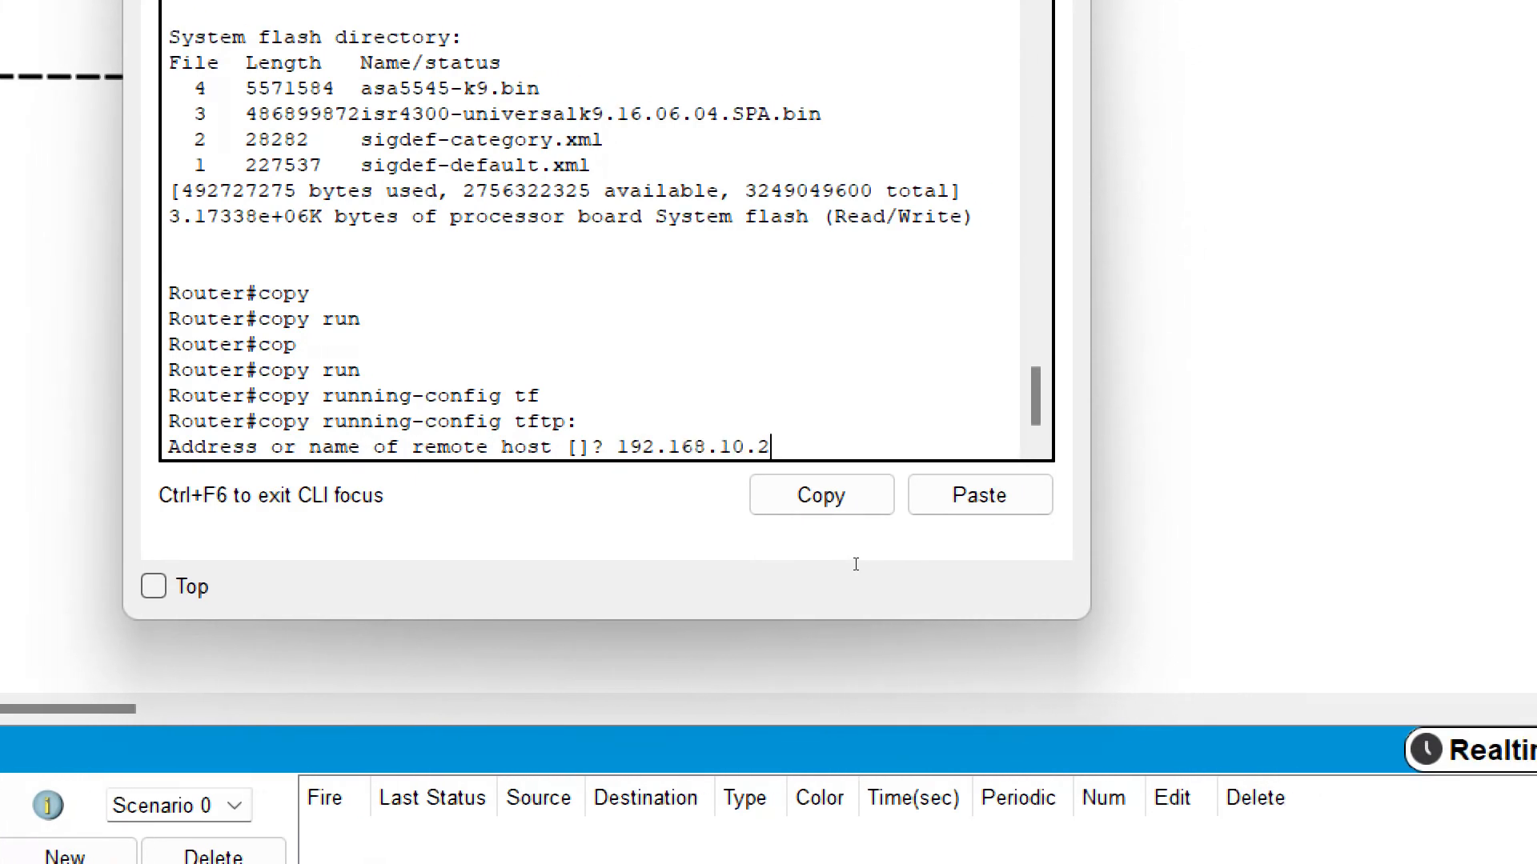
pyautogui.press('Return')
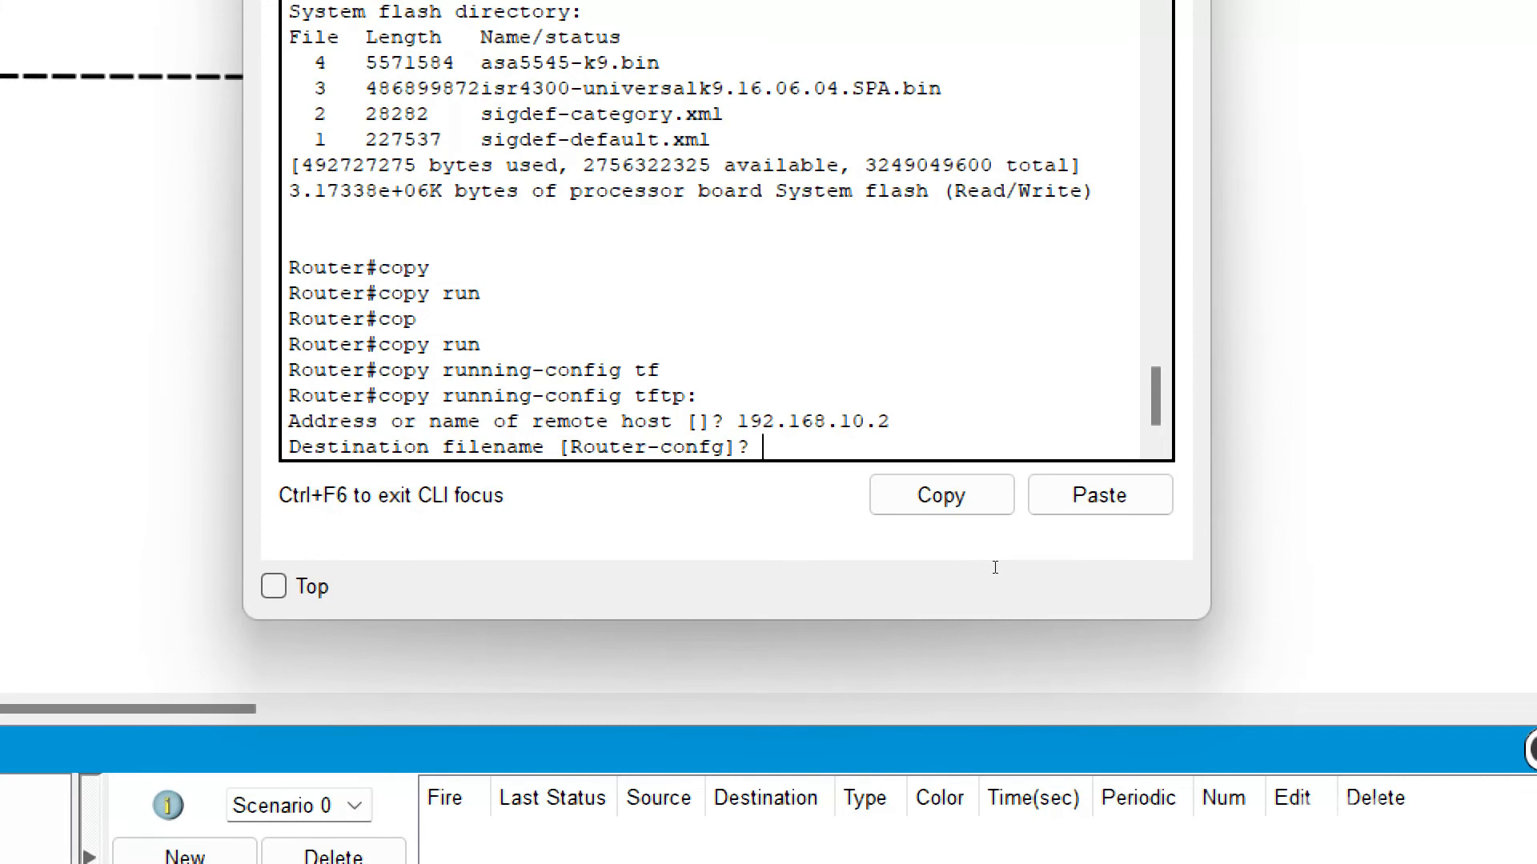
# Step: Name the backup's destination file itworldshoaib-config, run the copy and check the transfer output
pyautogui.write('itworld')
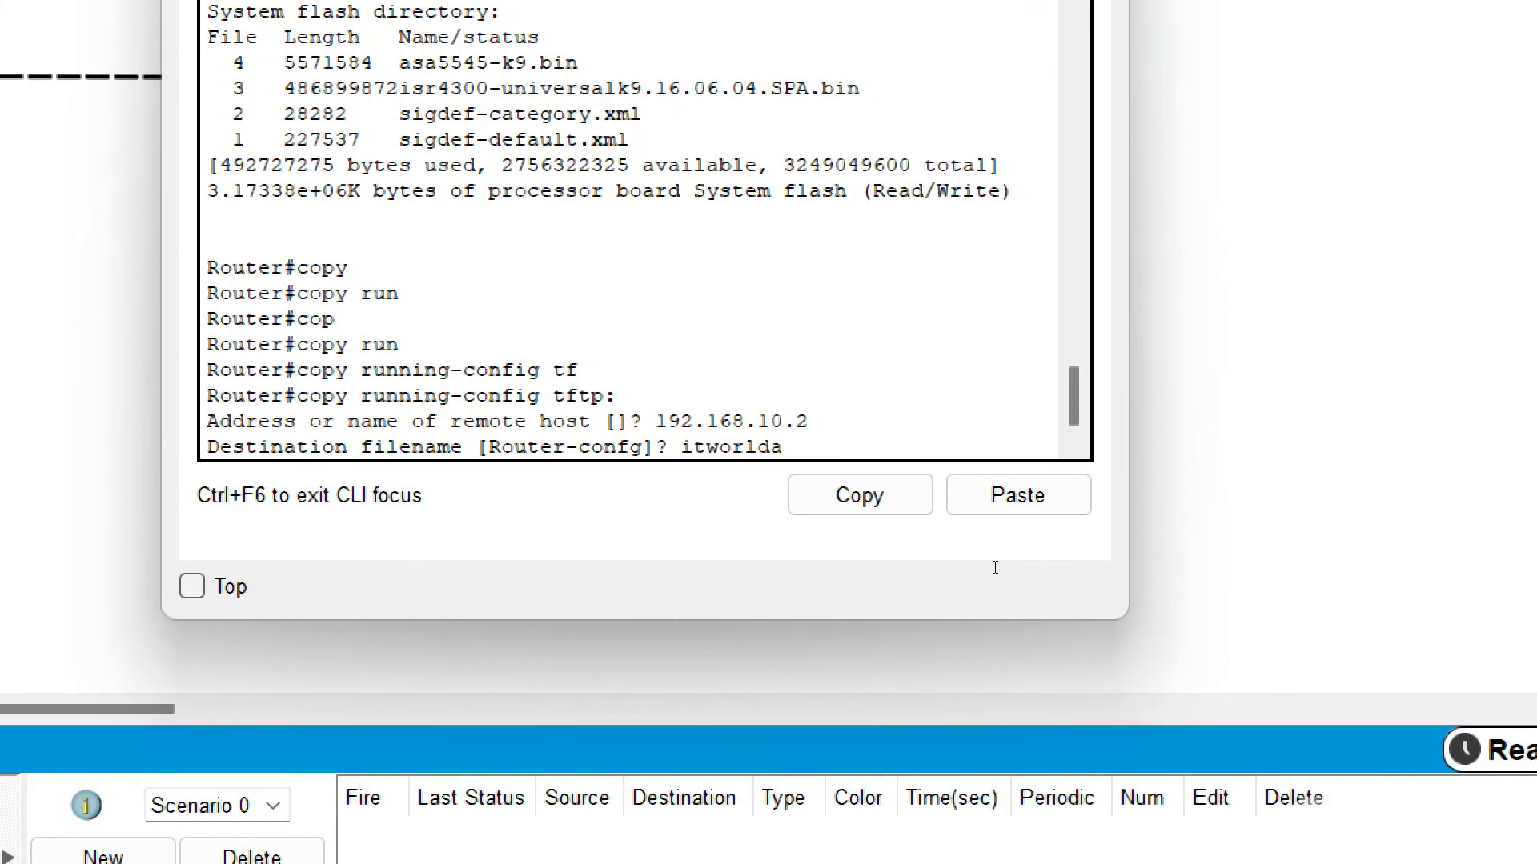
pyautogui.write('byhoaib')
pyautogui.press('BackSpace')
pyautogui.press('BackSpace')
pyautogui.press('BackSpace')
pyautogui.press('BackSpace')
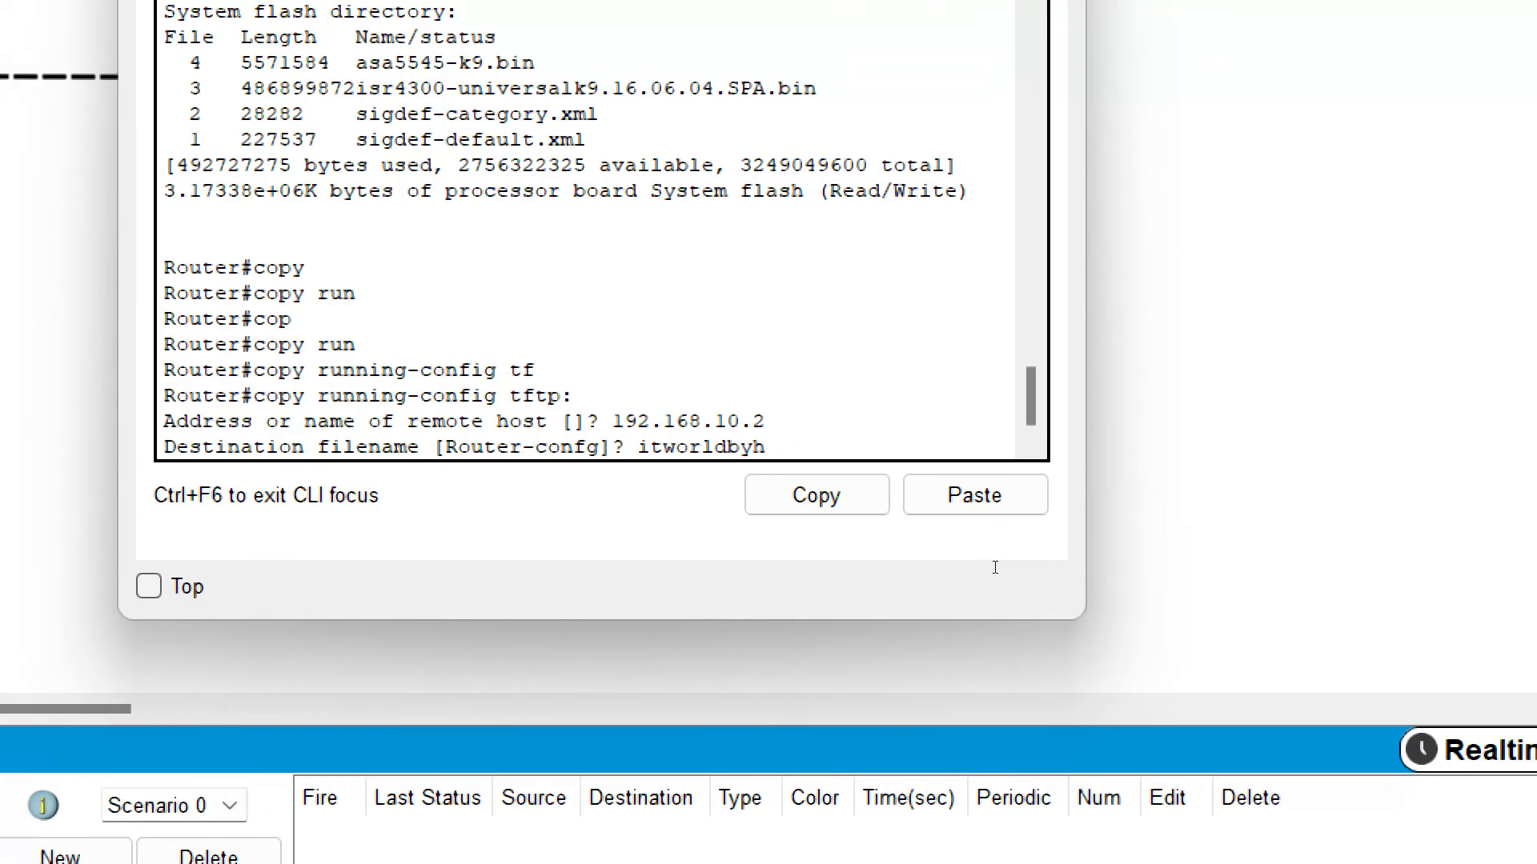
pyautogui.press('BackSpace')
pyautogui.press('BackSpace')
pyautogui.press('BackSpace')
pyautogui.write('shoai')
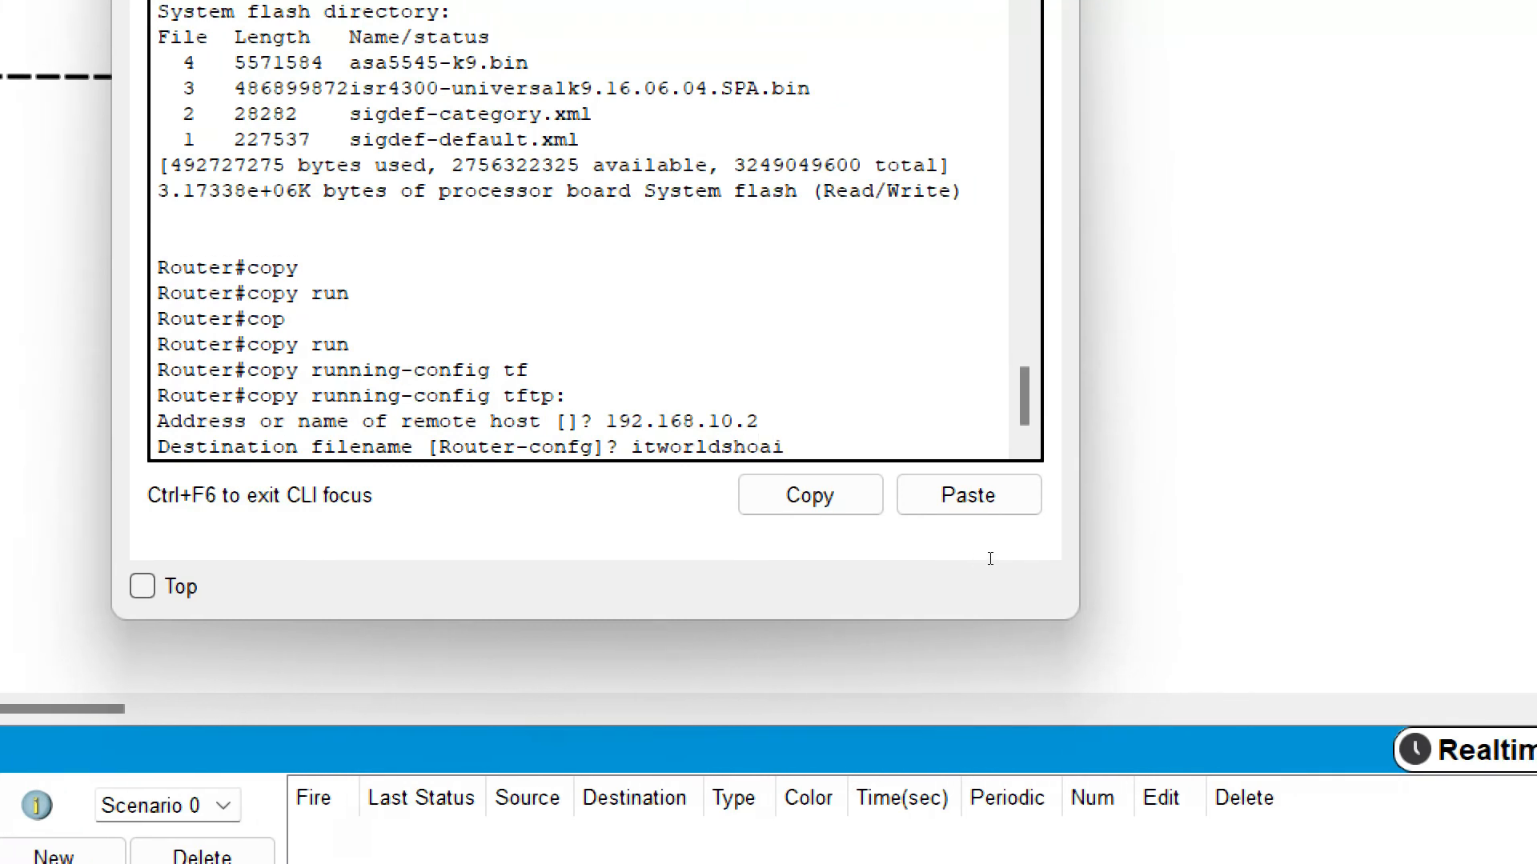
pyautogui.write('b.')
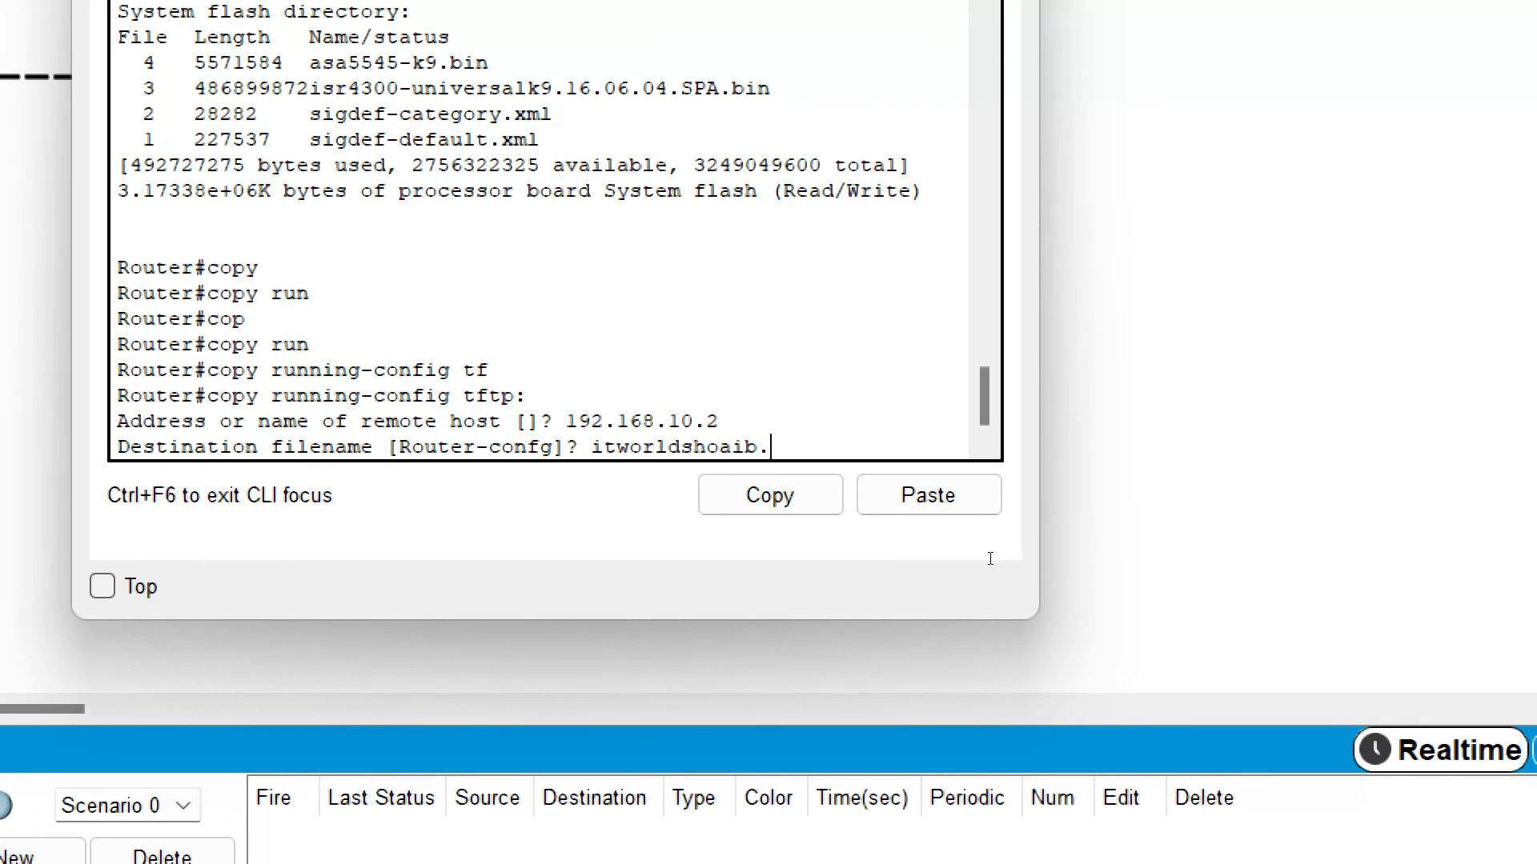
pyautogui.press('BackSpace')
pyautogui.write('-config')
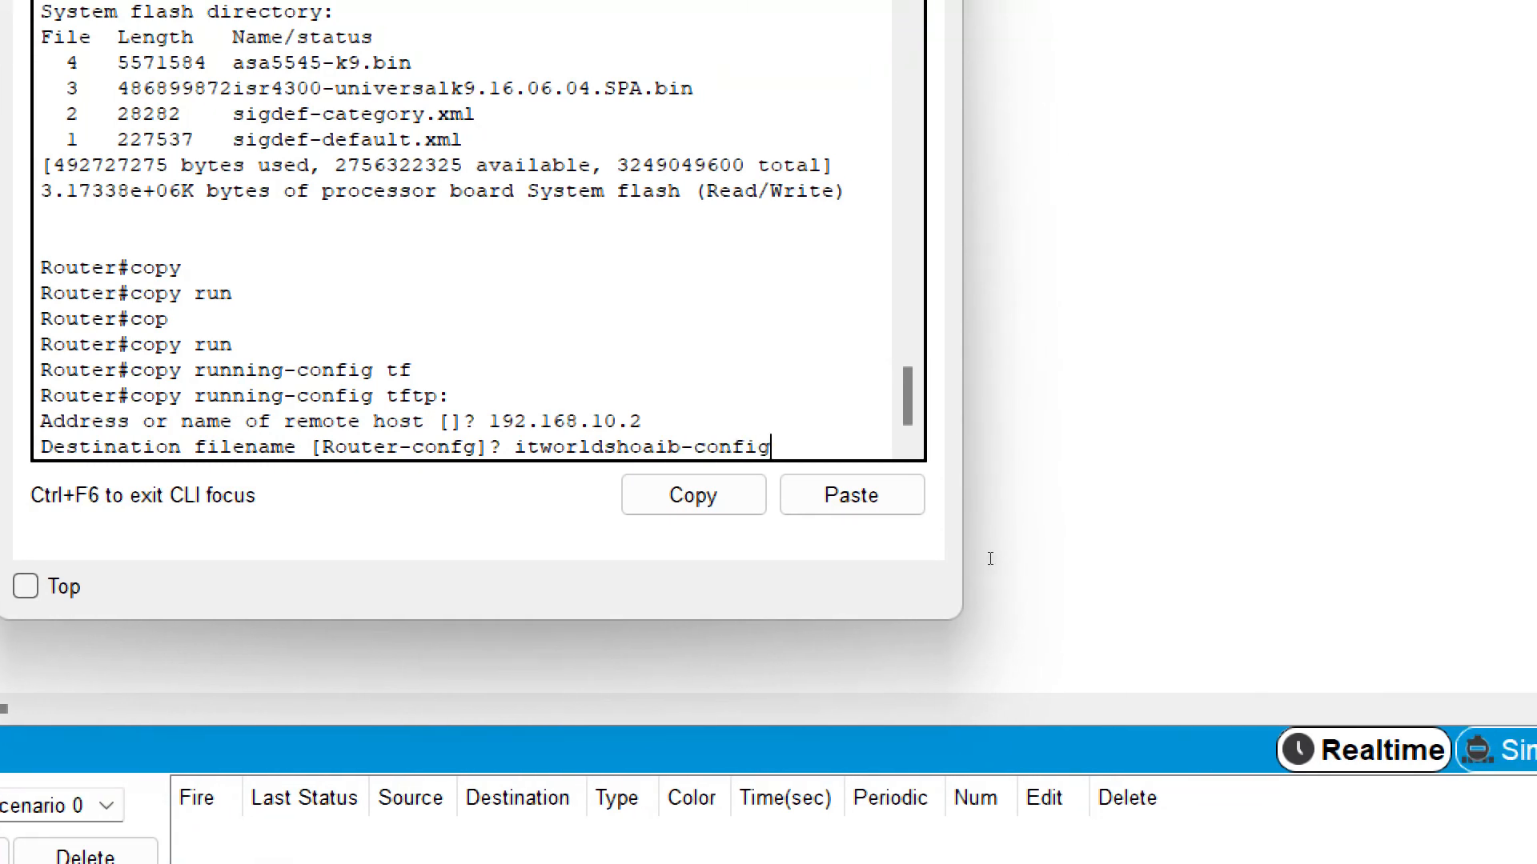
pyautogui.press('Return')
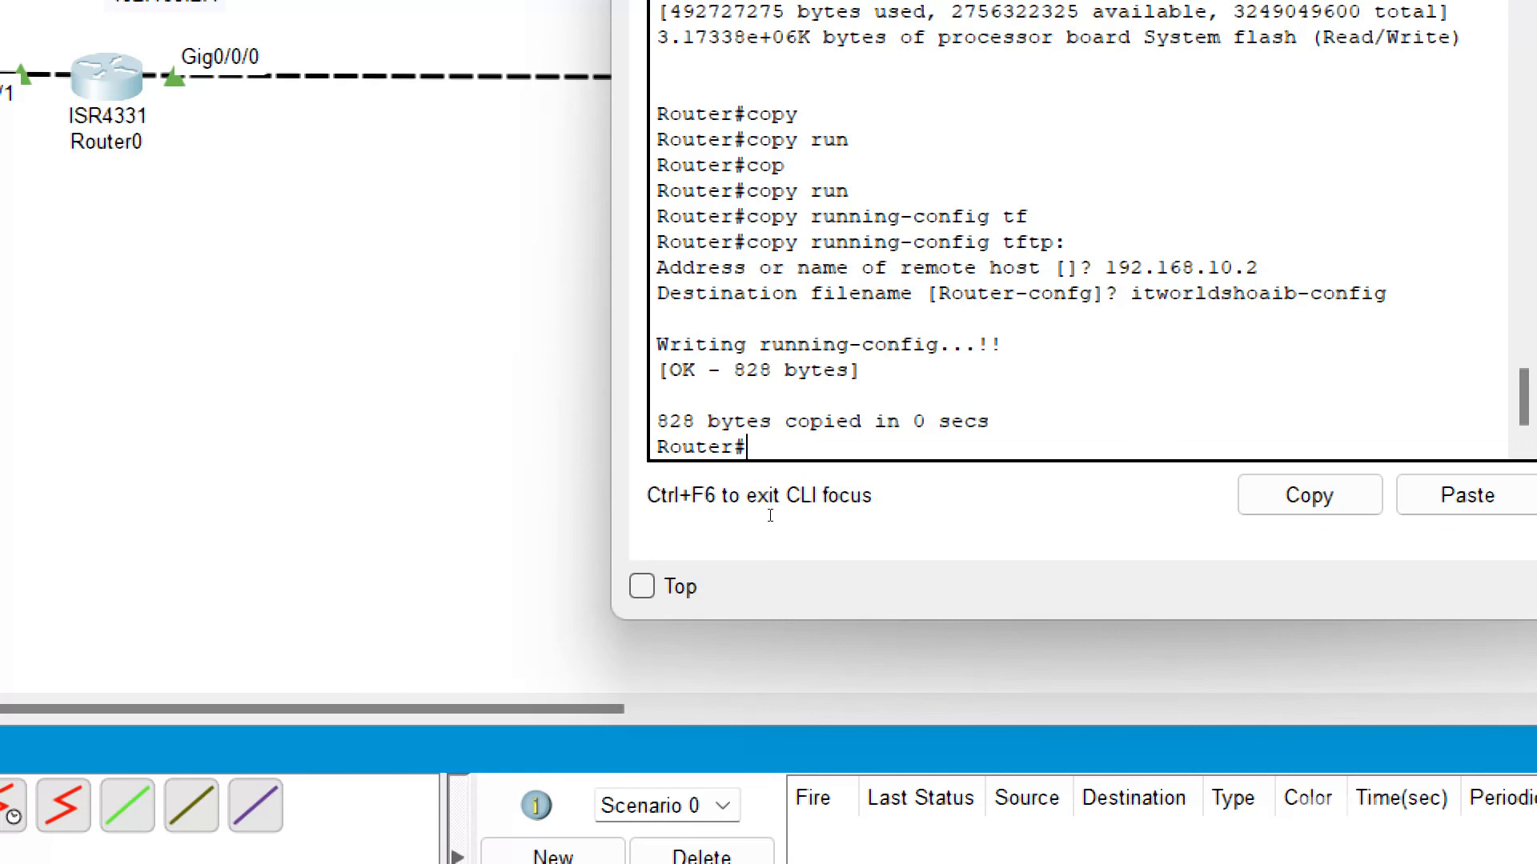
pyautogui.moveTo(658, 345); pyautogui.dragTo(861, 422)
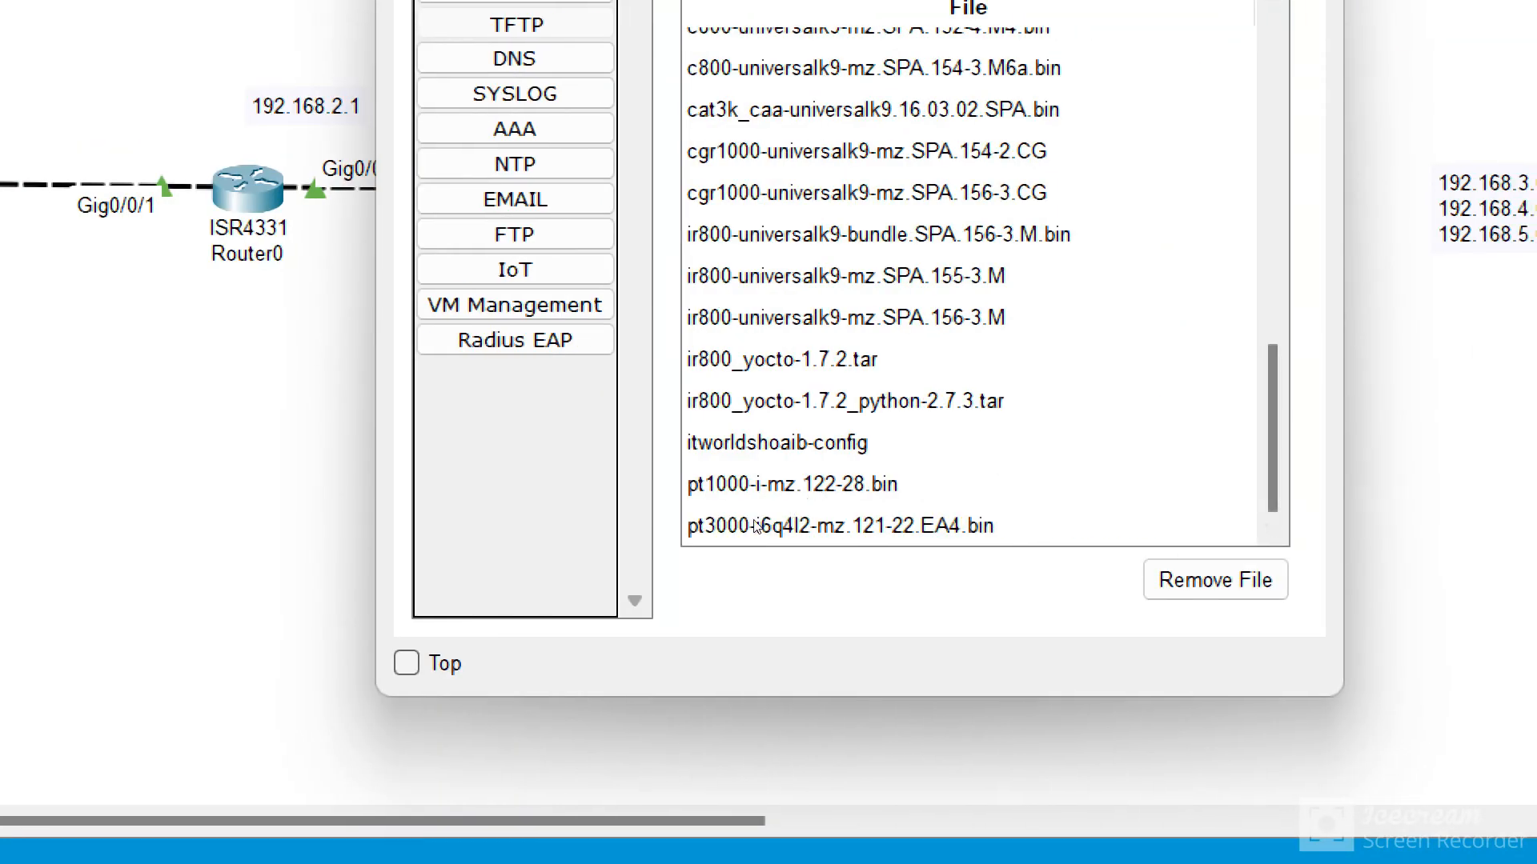
# Step: Check Server0's TFTP file list for the itworldshoaib-config backup and the Router-confg file
pyautogui.click(757, 447)
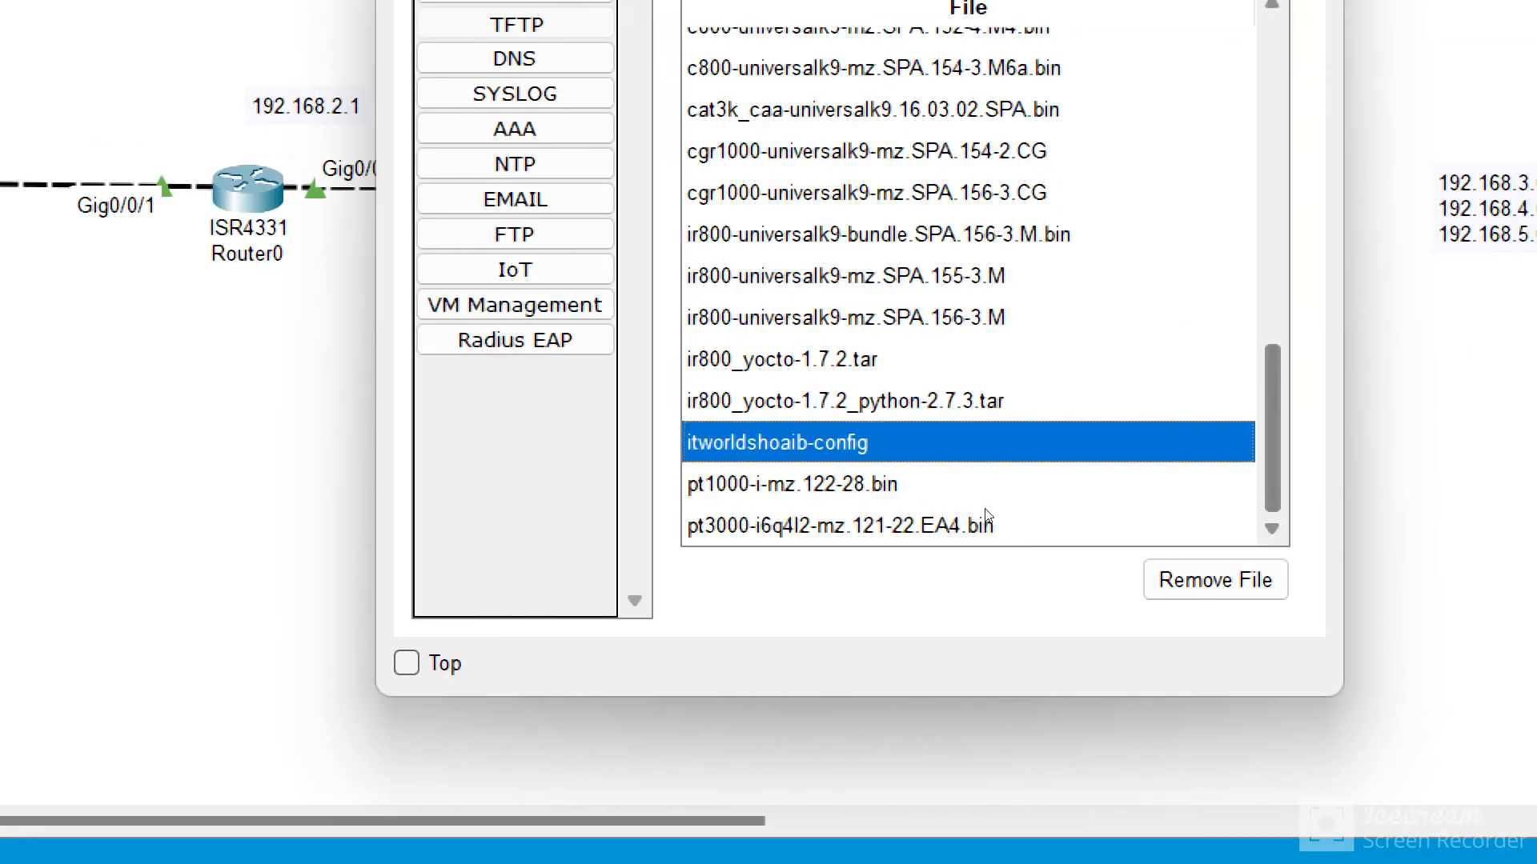
pyautogui.scroll(10, 976, 504)
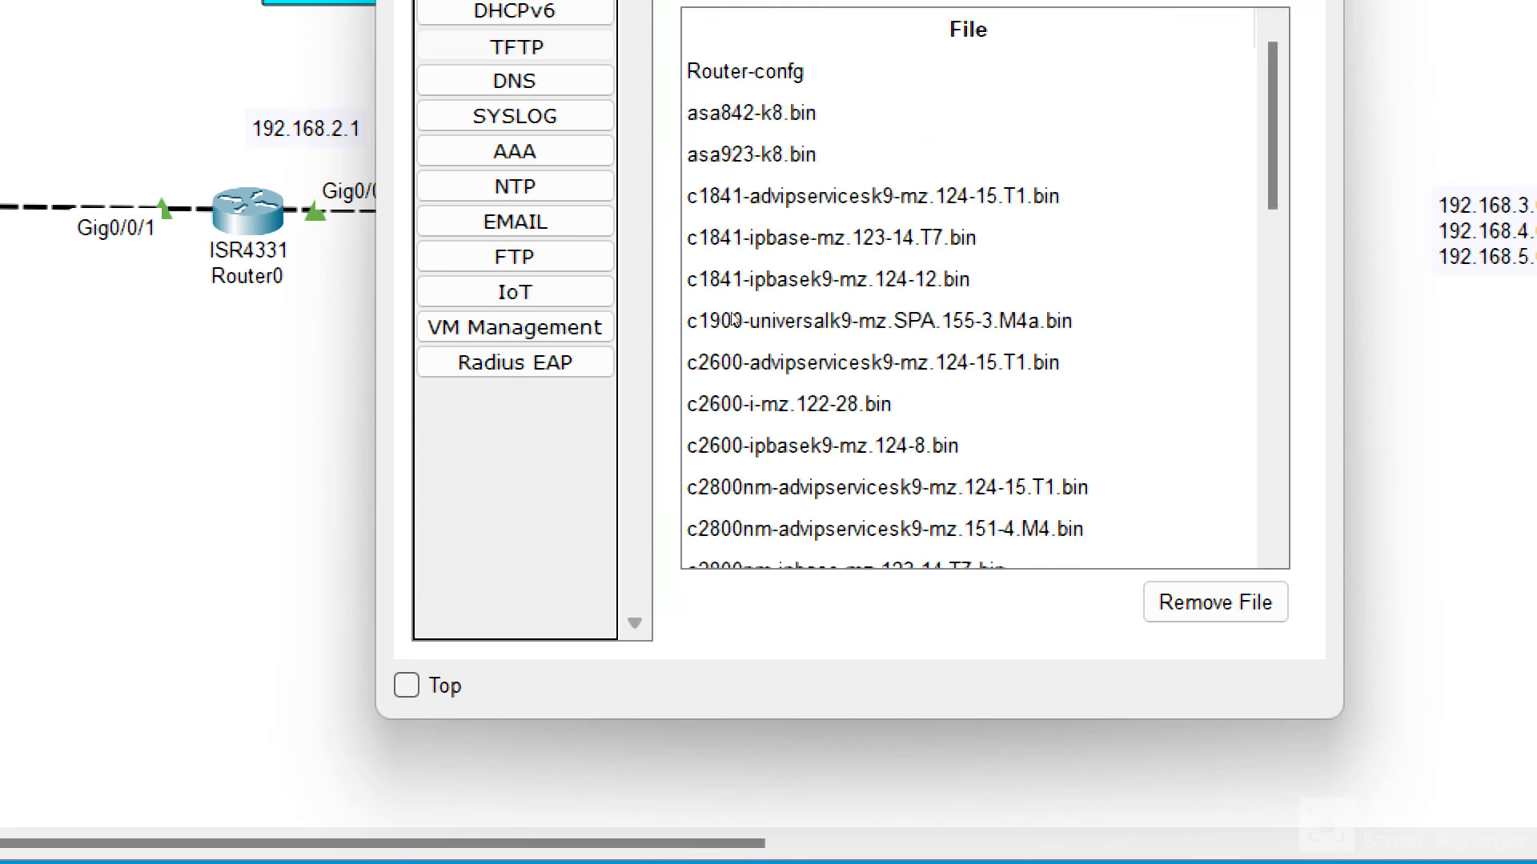
pyautogui.click(746, 50)
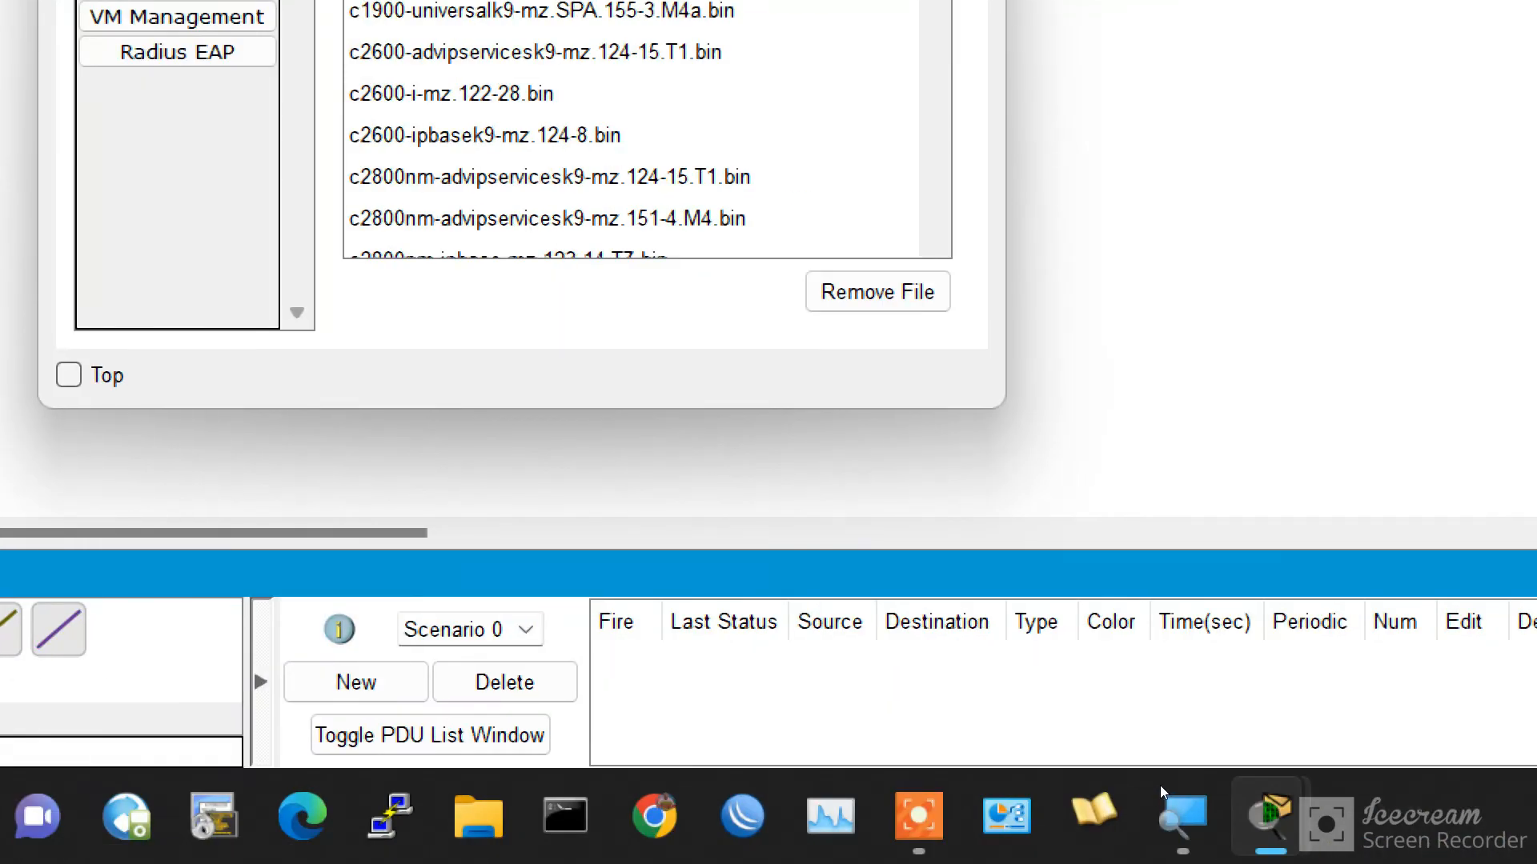
pyautogui.click(961, 836)
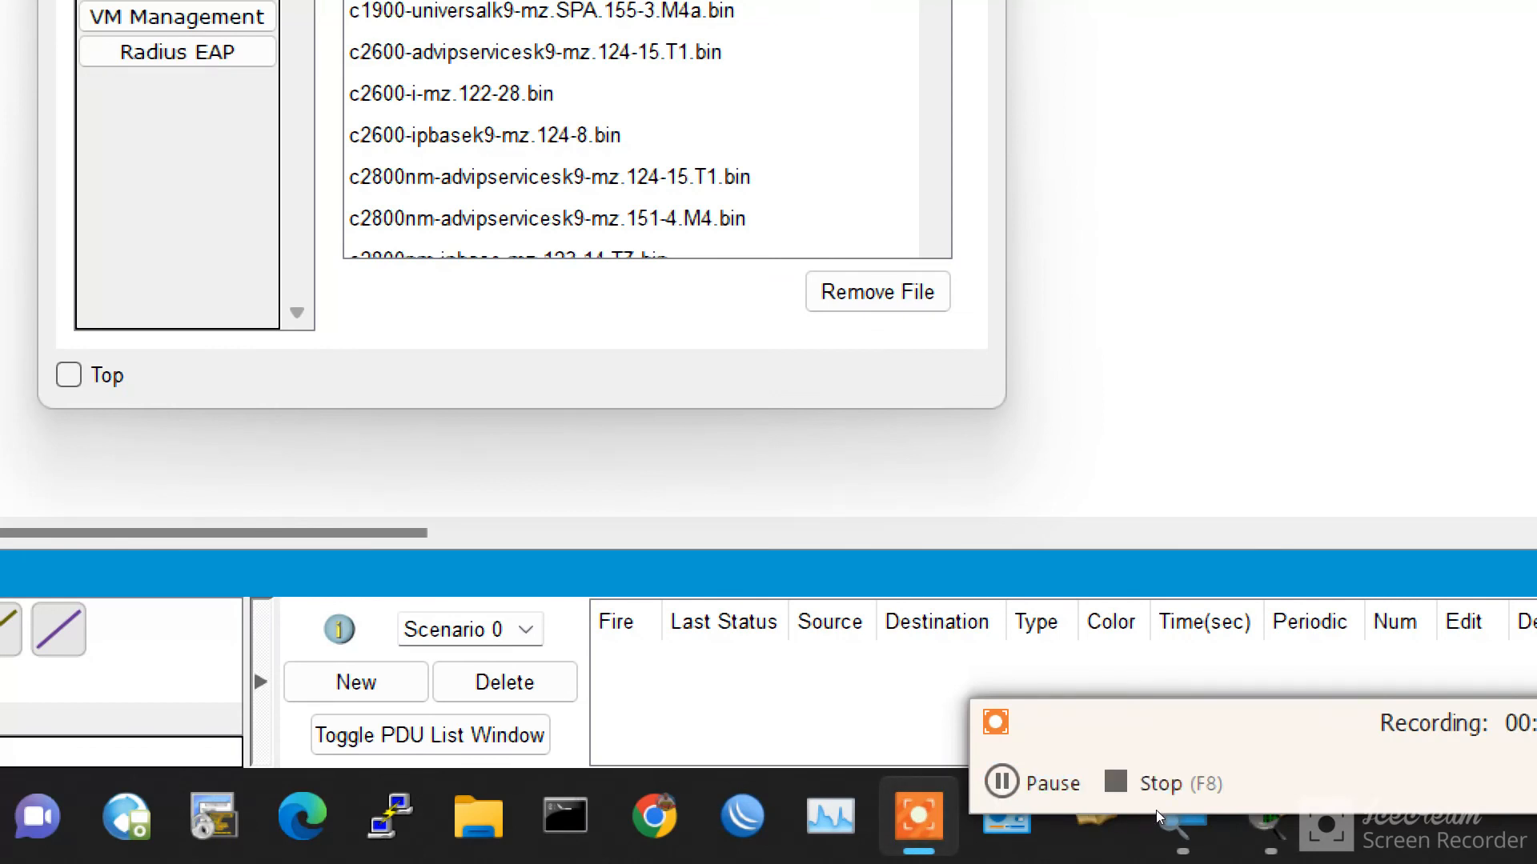